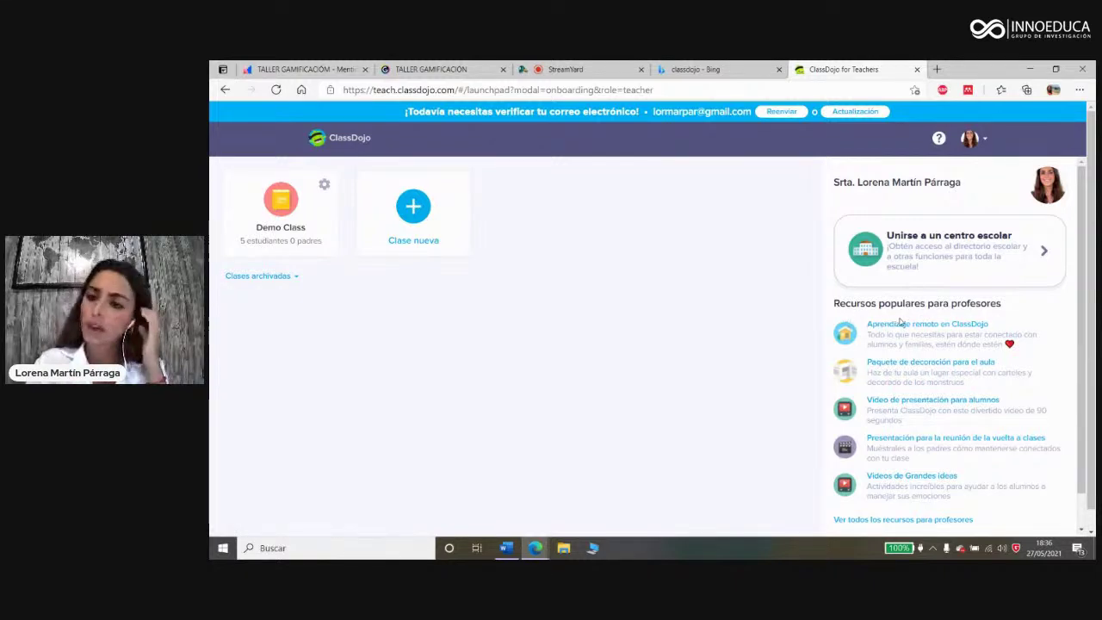
pyautogui.scroll(-1, 1015, 334)
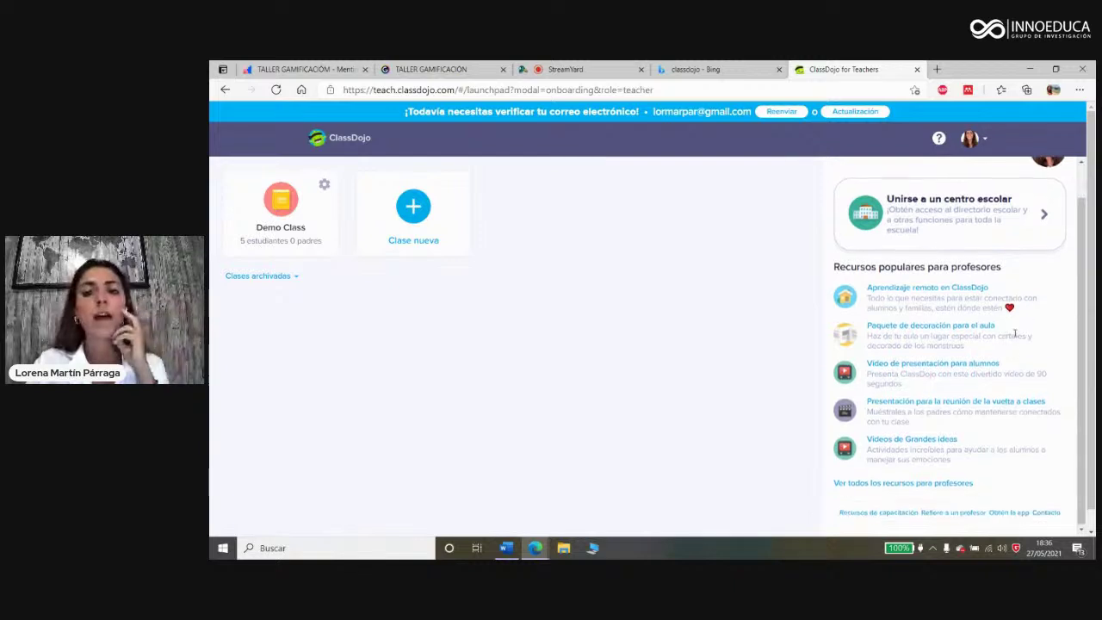
pyautogui.click(904, 485)
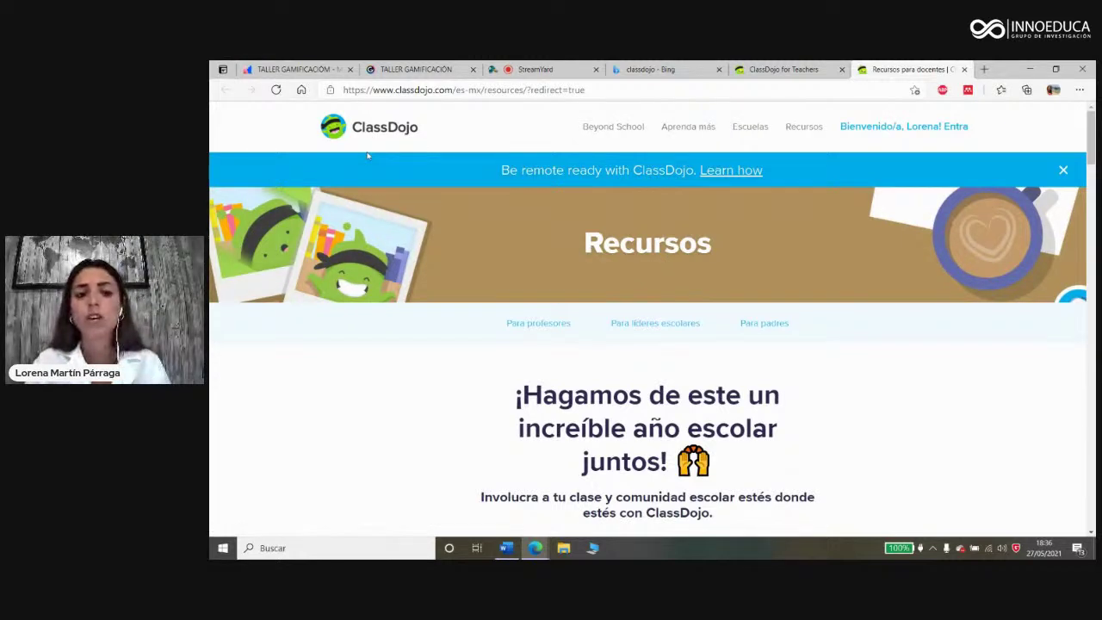
pyautogui.scroll(-3, 534, 336)
pyautogui.scroll(-4, 534, 336)
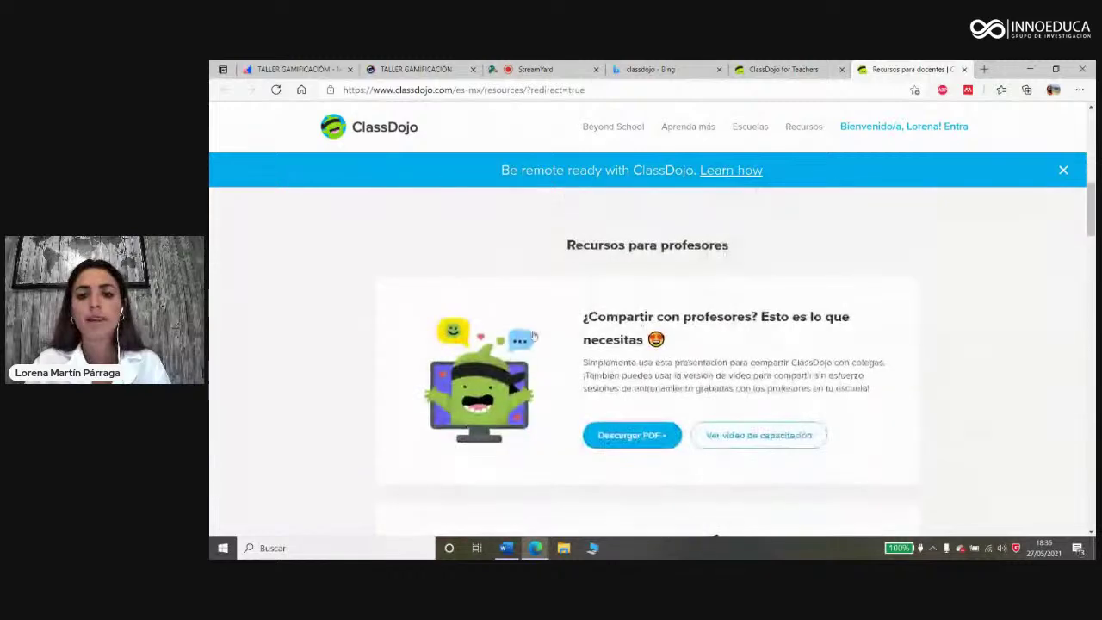
pyautogui.scroll(-3, 768, 356)
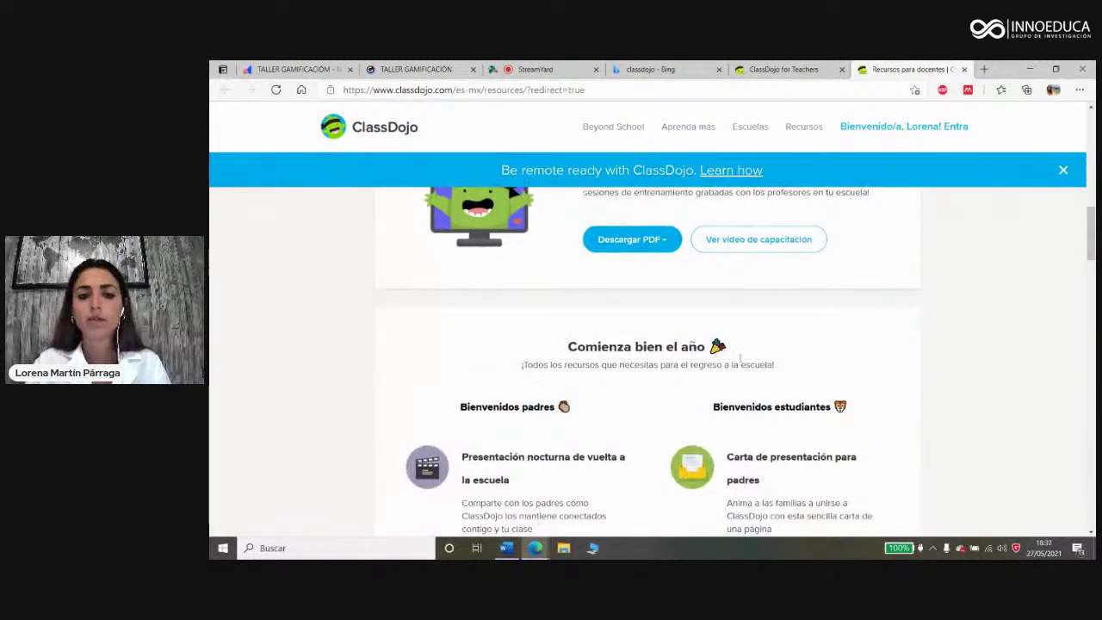
pyautogui.scroll(-2, 524, 408)
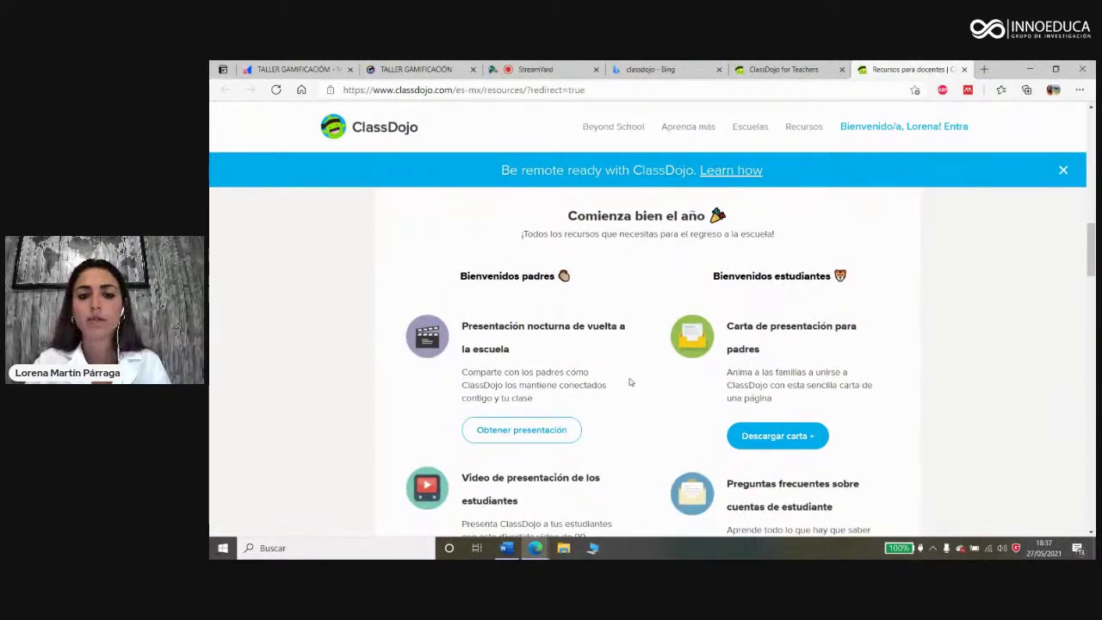
pyautogui.scroll(-1, 650, 383)
pyautogui.scroll(-3, 650, 383)
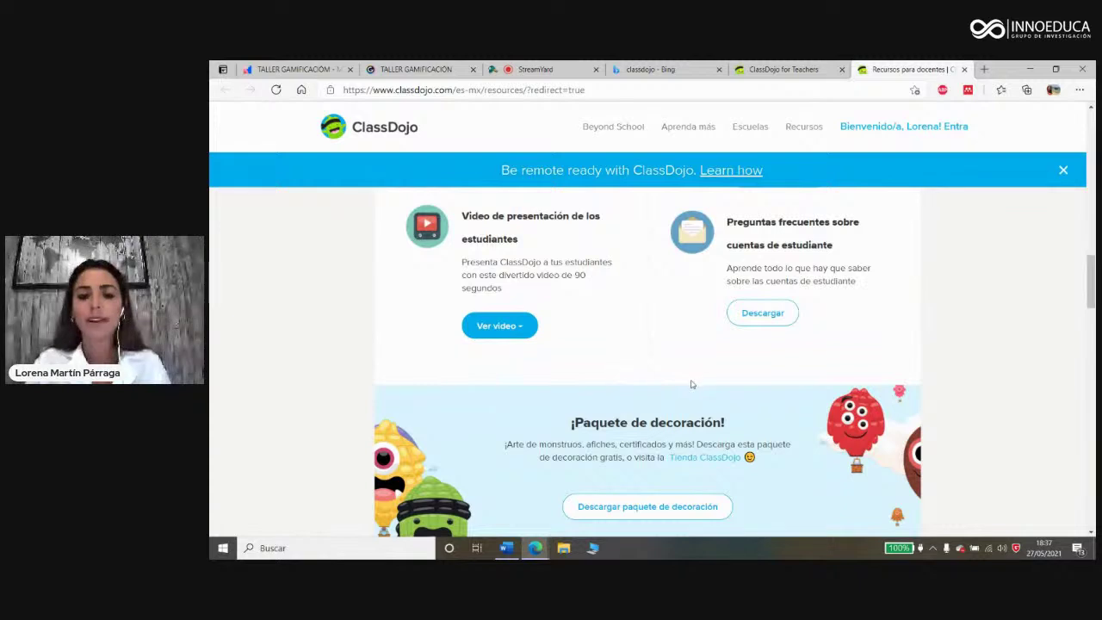
pyautogui.scroll(-1, 693, 384)
pyautogui.scroll(-3, 694, 384)
pyautogui.scroll(2, 574, 355)
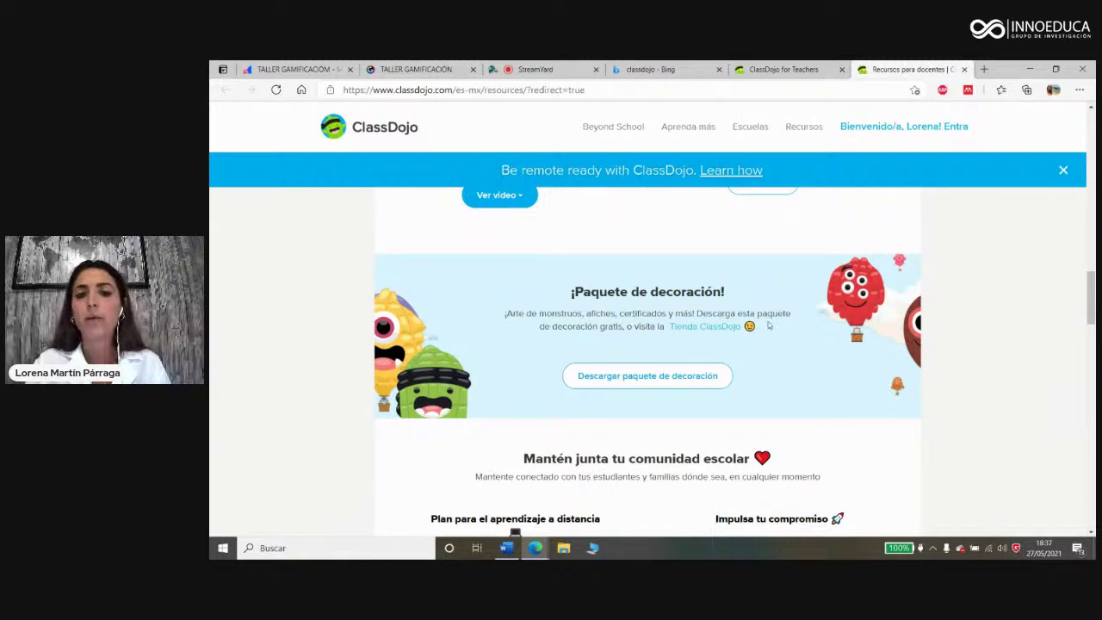
pyautogui.scroll(-2, 762, 331)
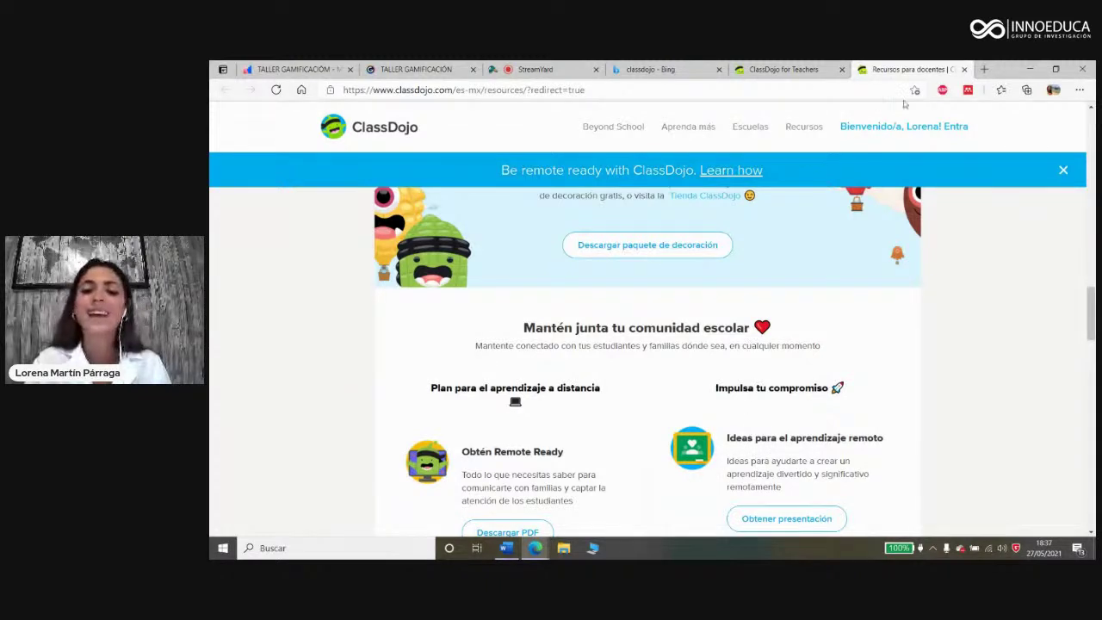
pyautogui.click(964, 70)
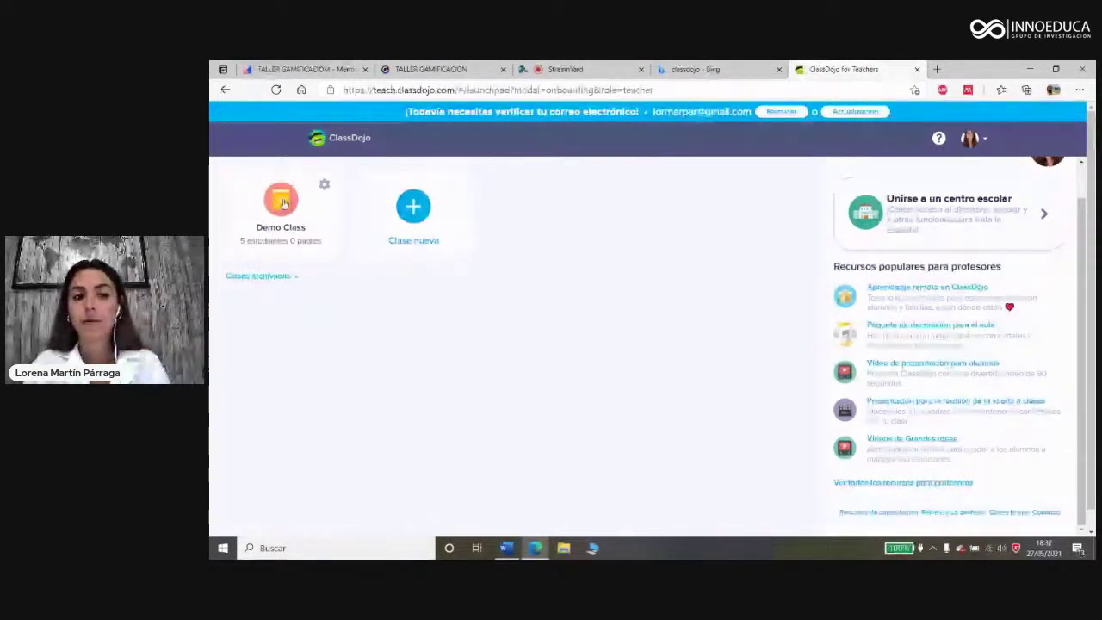
# Step: Create an Infantil class named after the teacher, dropping 'Clase de ', sharing all points with parents
pyautogui.click(410, 208)
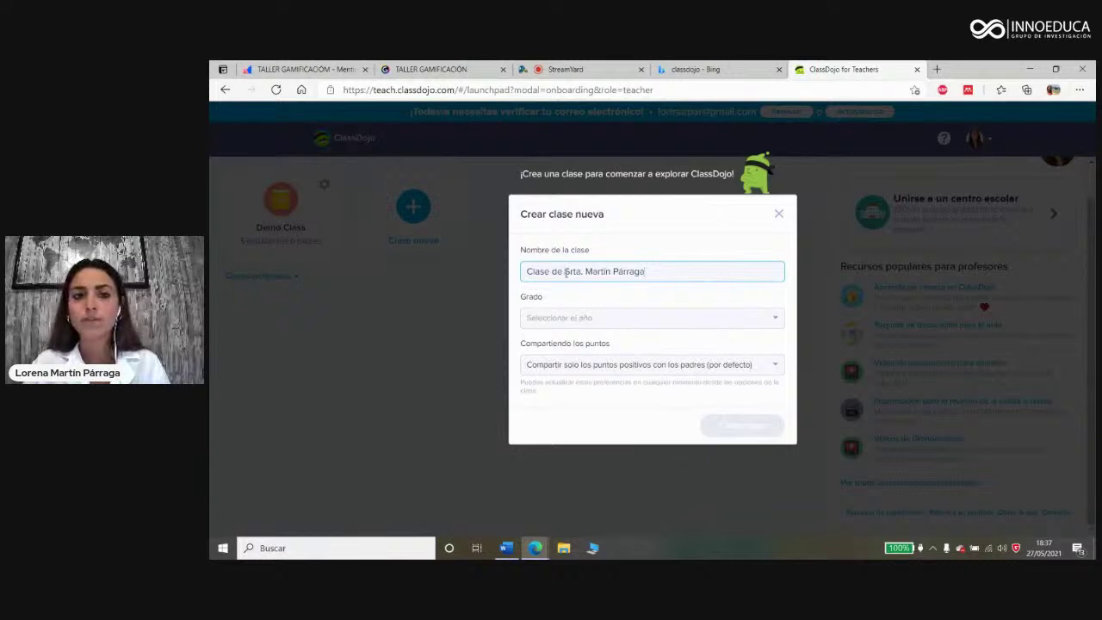
pyautogui.moveTo(565, 271); pyautogui.dragTo(511, 273)
pyautogui.press('BackSpace')
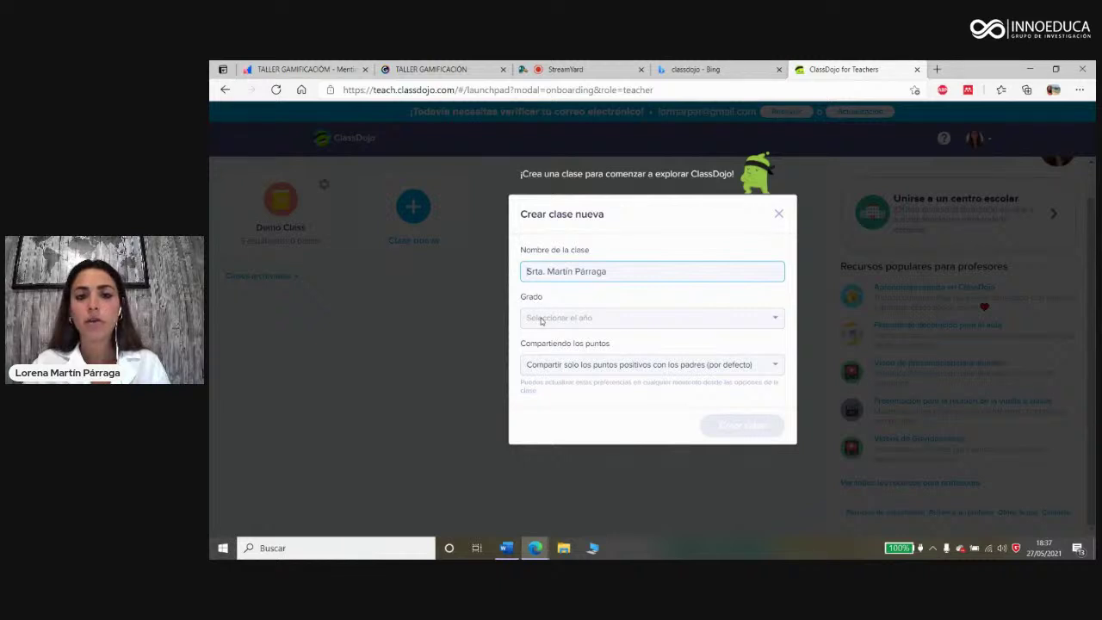
pyautogui.click(543, 319)
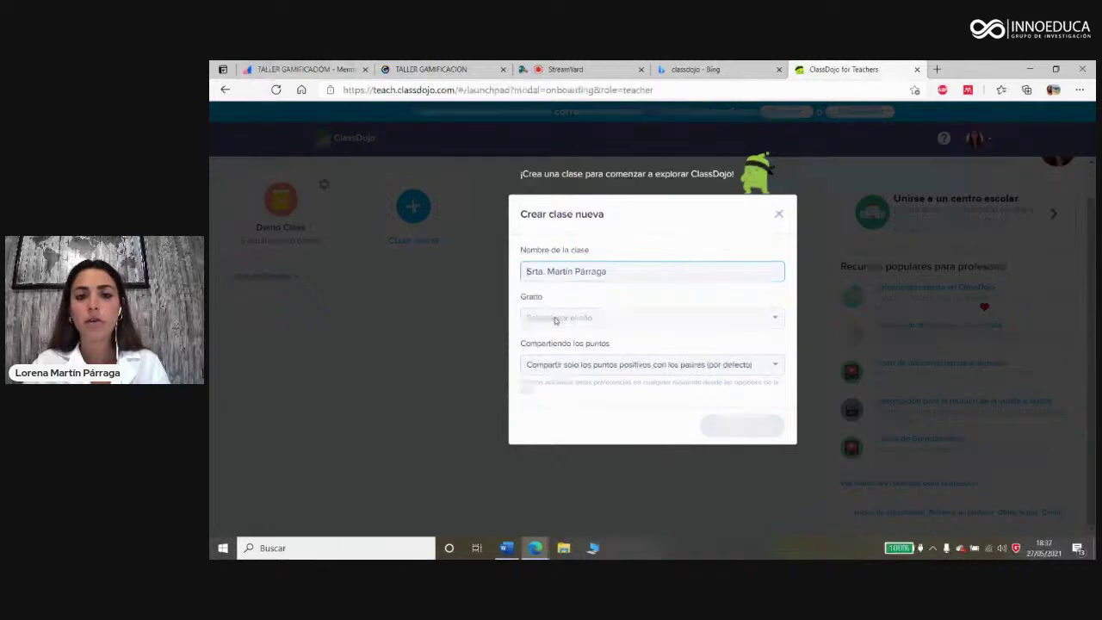
pyautogui.scroll(-2, 603, 345)
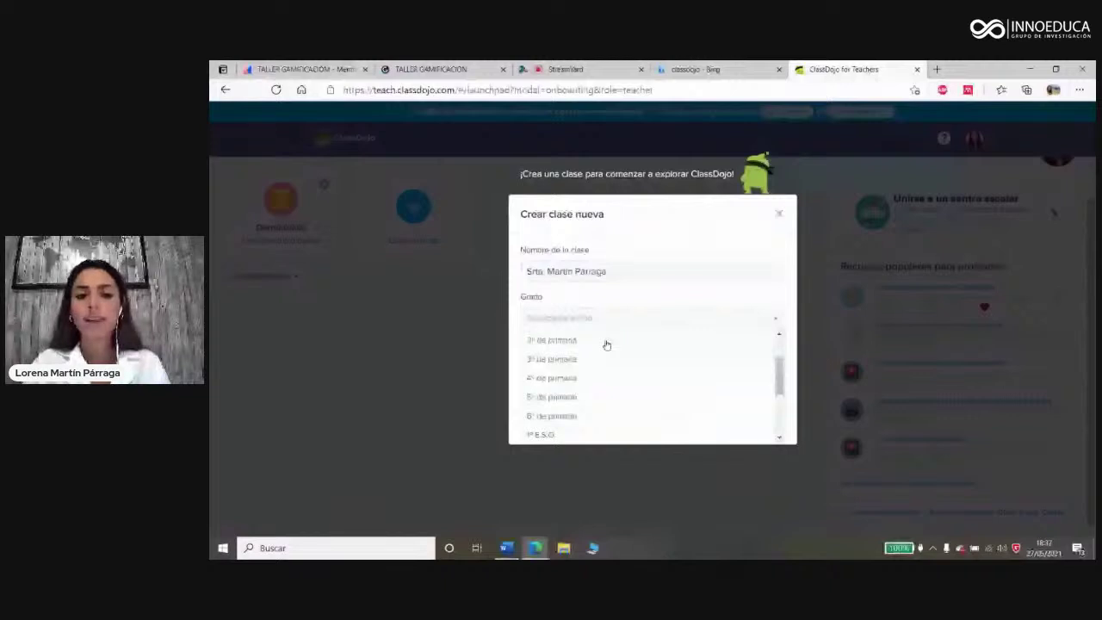
pyautogui.scroll(-5, 596, 405)
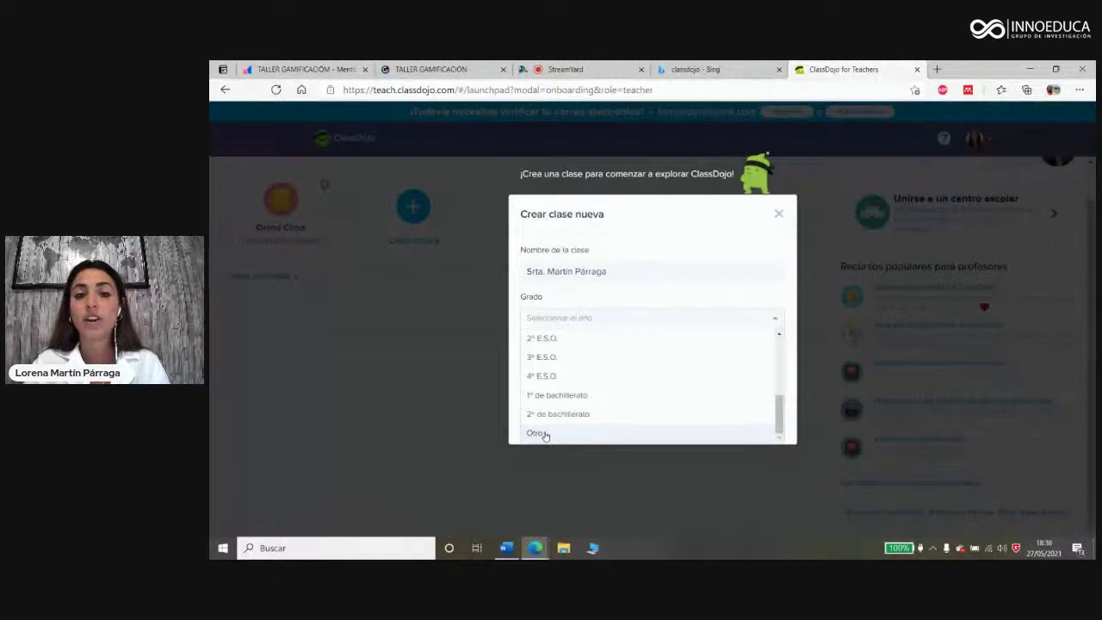
pyautogui.scroll(3, 555, 354)
pyautogui.scroll(2, 557, 353)
pyautogui.click(549, 356)
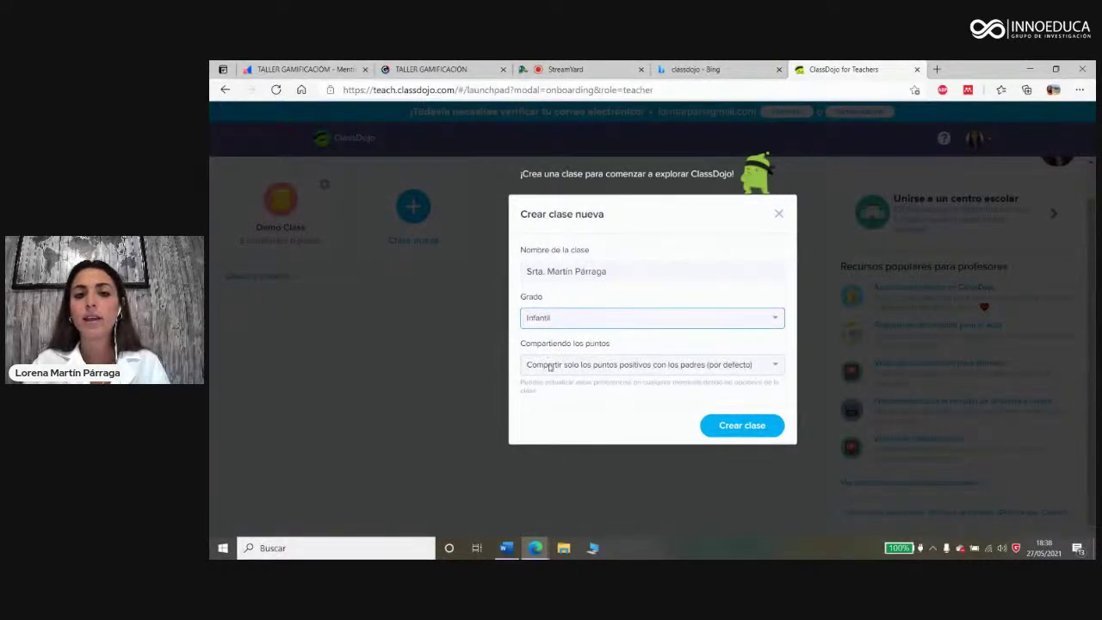
pyautogui.click(549, 366)
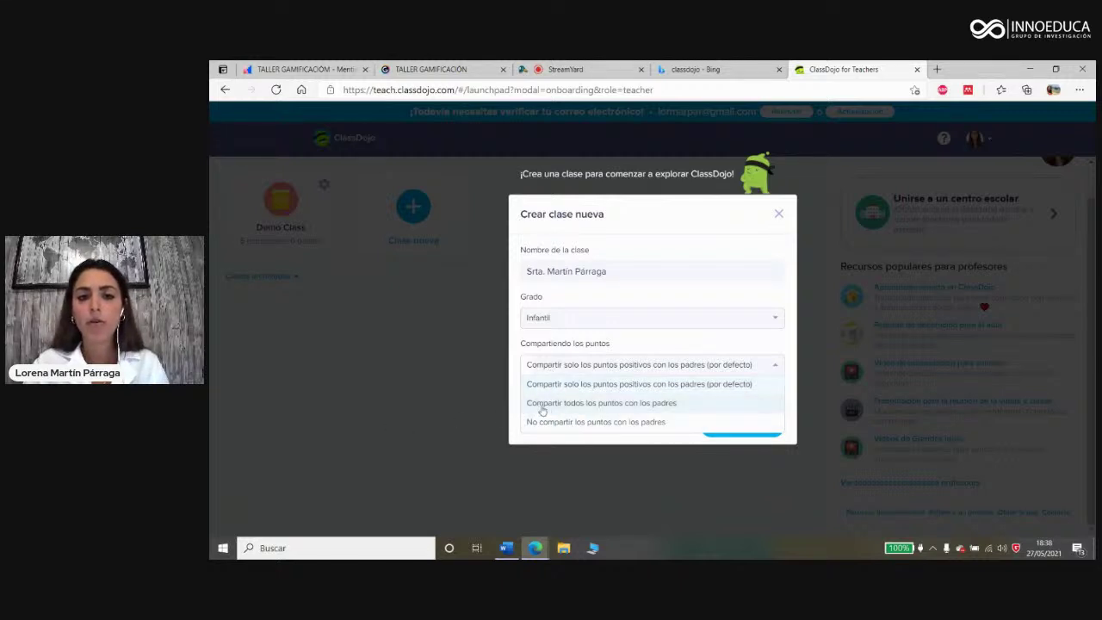
pyautogui.click(631, 410)
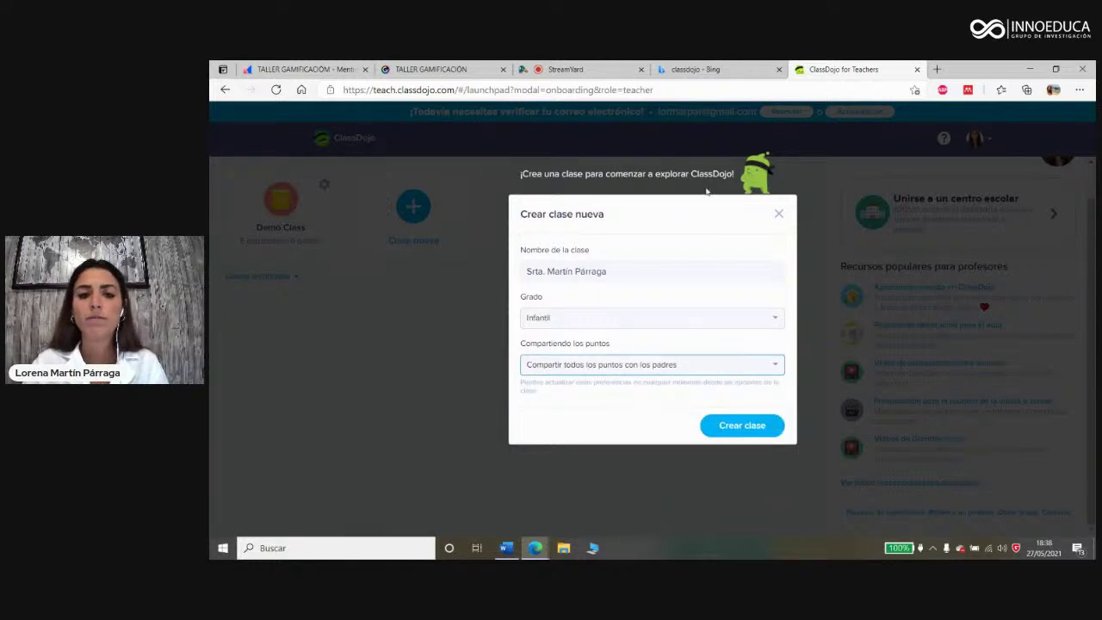
pyautogui.click(753, 426)
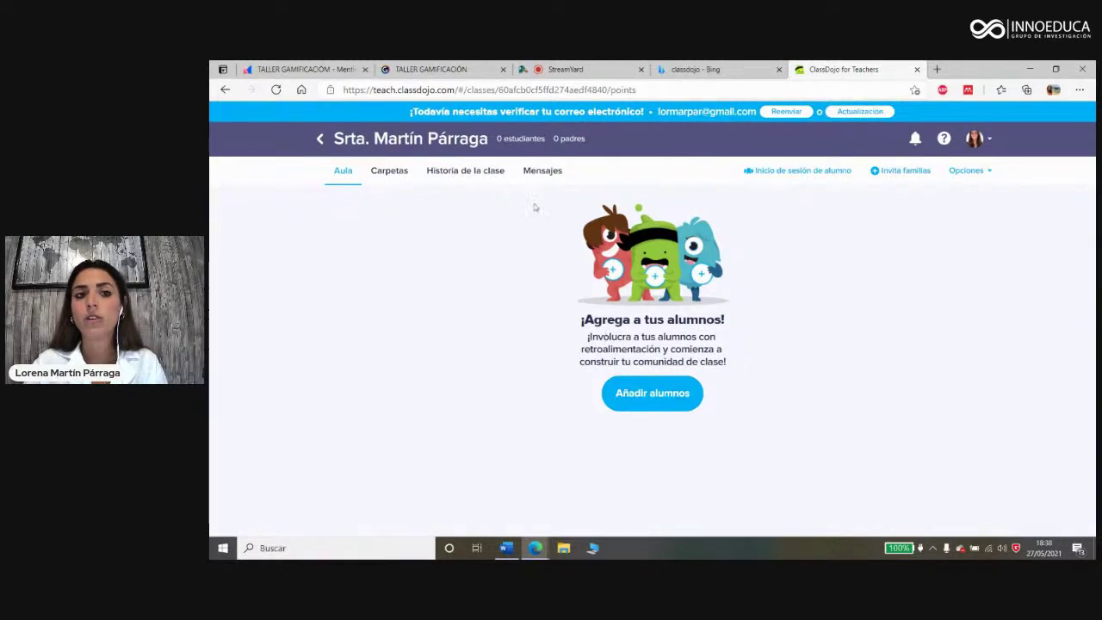
# Step: Browse the Carpetas, Historia de la clase and Mensajes tabs, then start Añadir alumnos from Aula
pyautogui.click(400, 170)
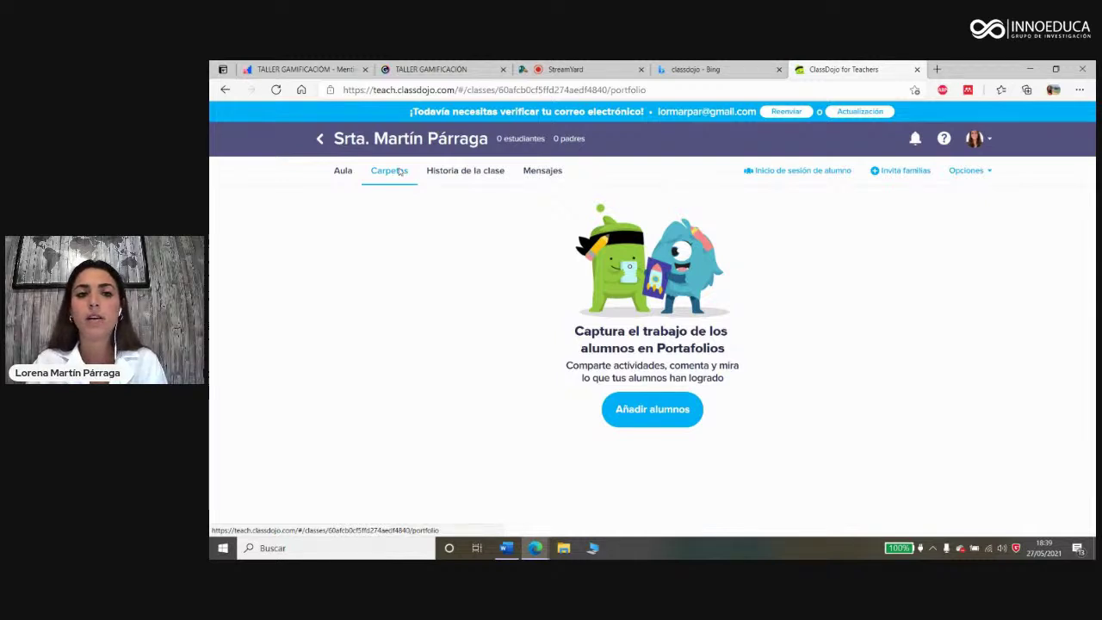
pyautogui.click(453, 180)
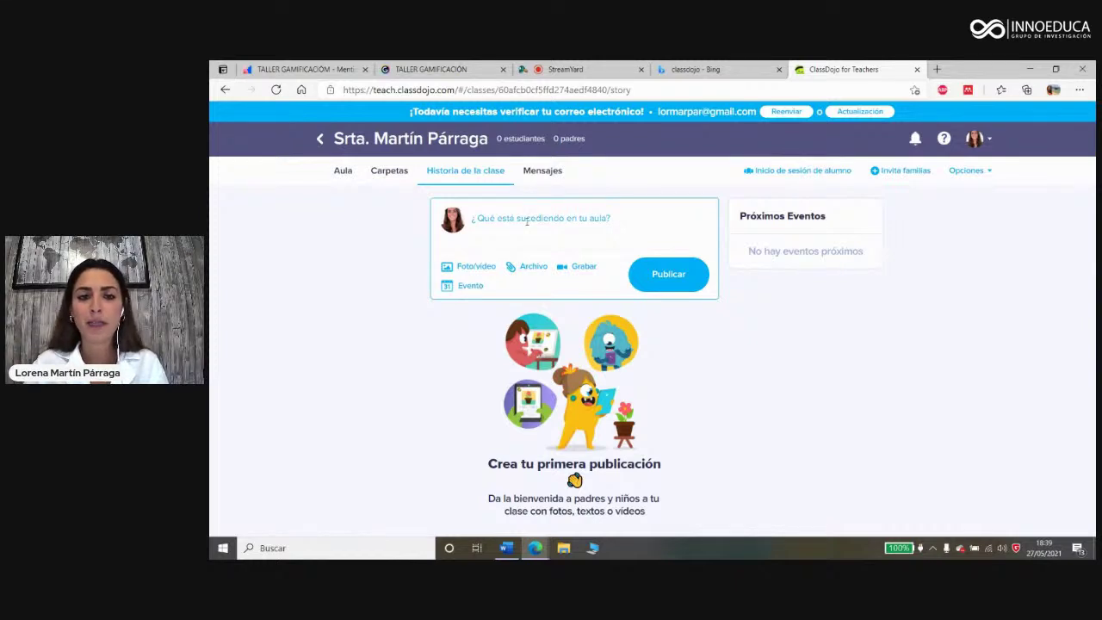
pyautogui.click(543, 172)
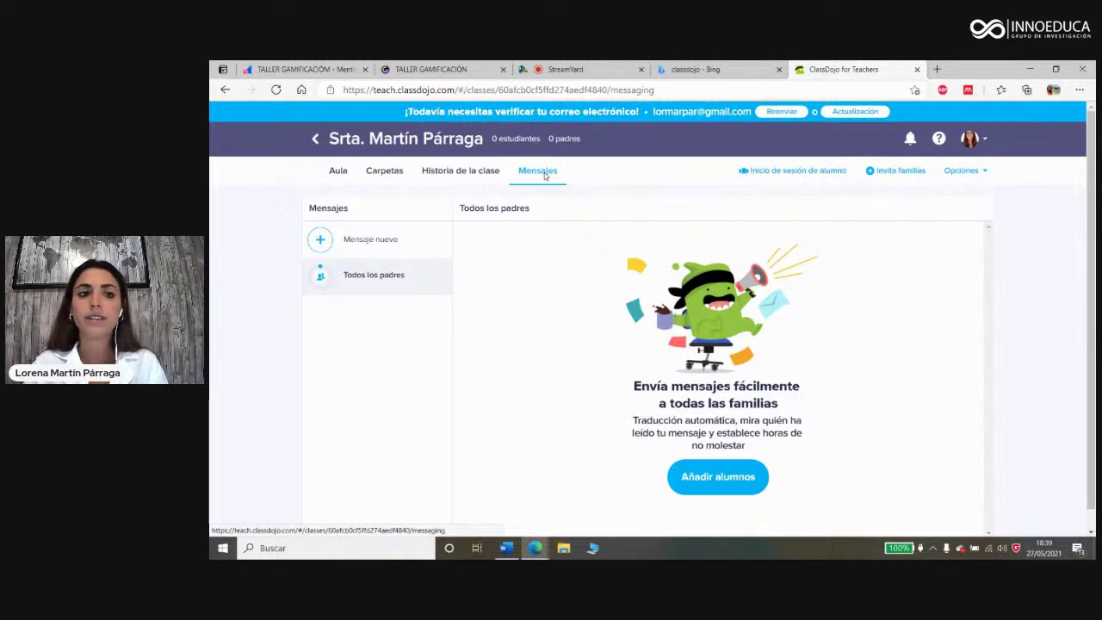
pyautogui.click(337, 173)
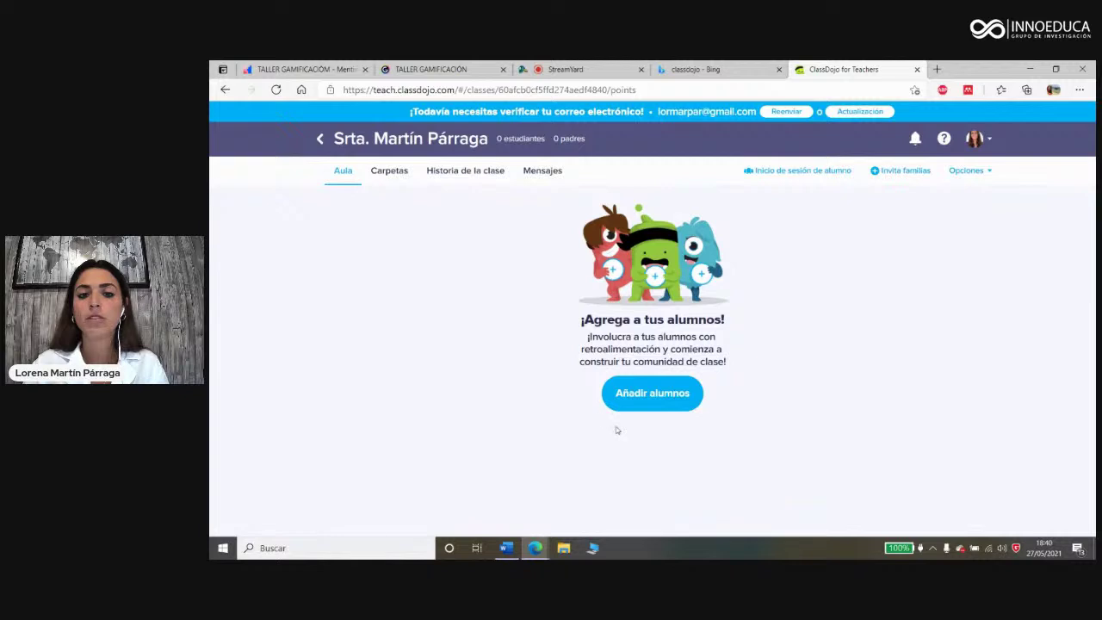
pyautogui.click(652, 395)
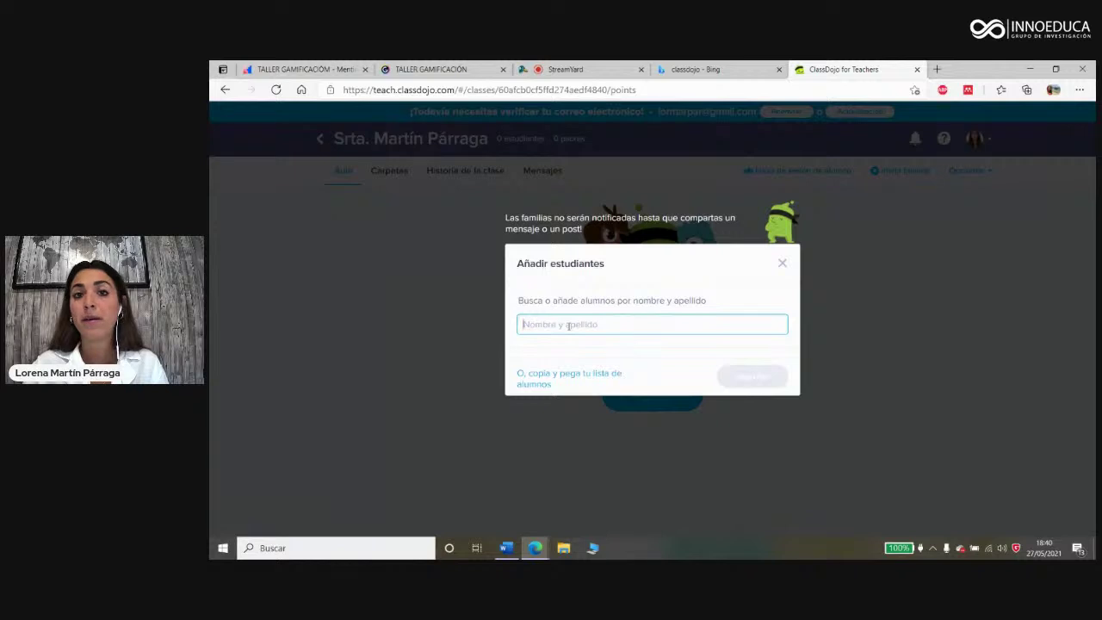
# Step: Add the first student's full name to the list, after briefly trying the paste-list option
pyautogui.click(541, 383)
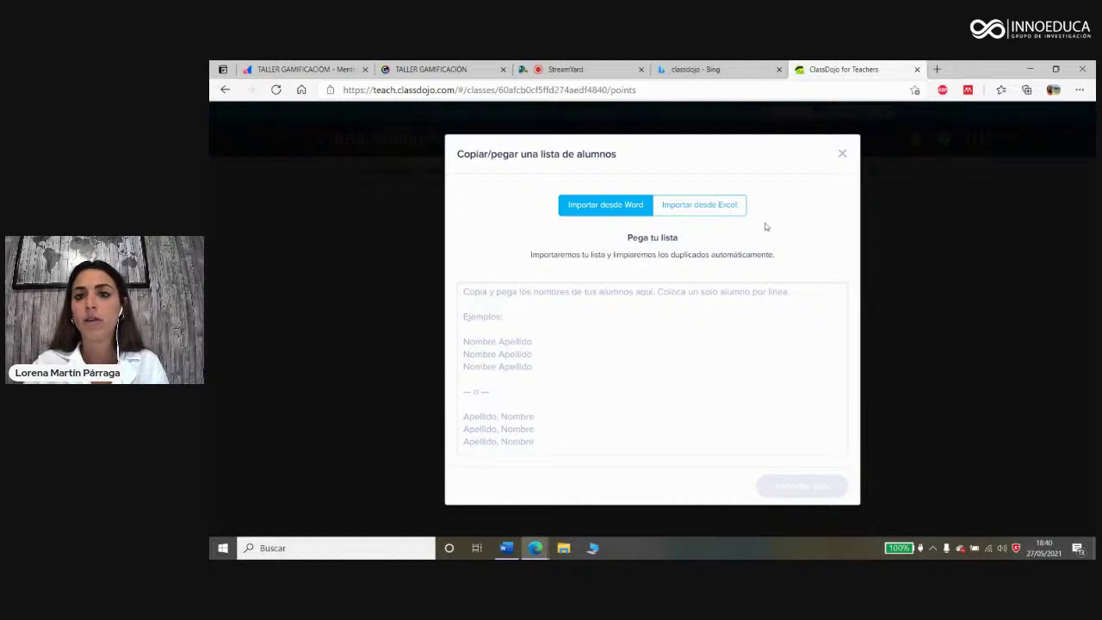
pyautogui.click(843, 156)
pyautogui.click(591, 326)
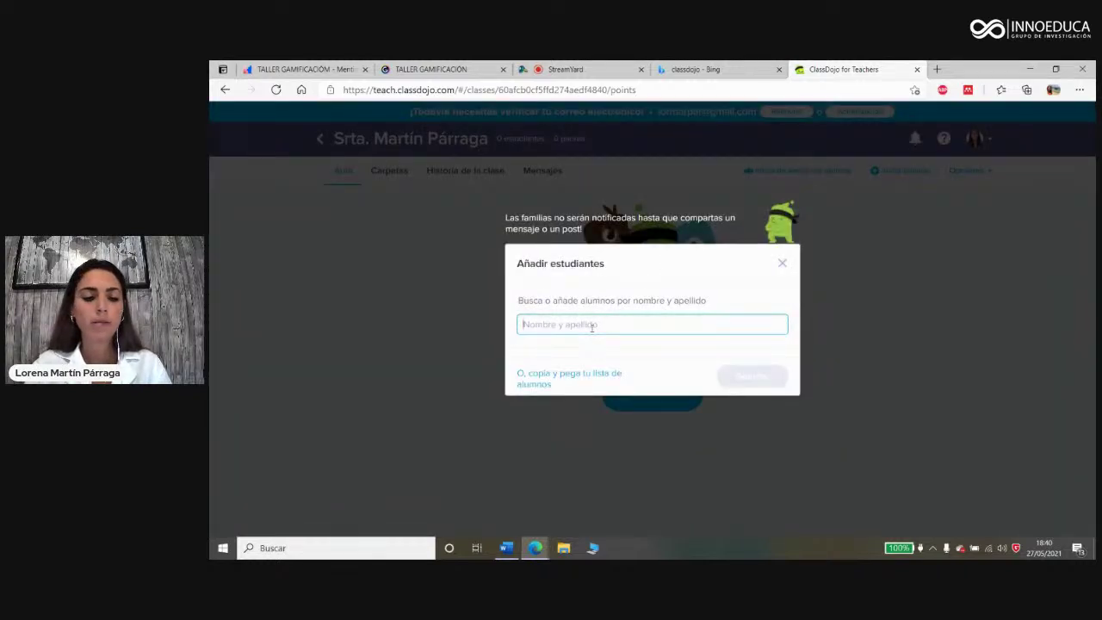
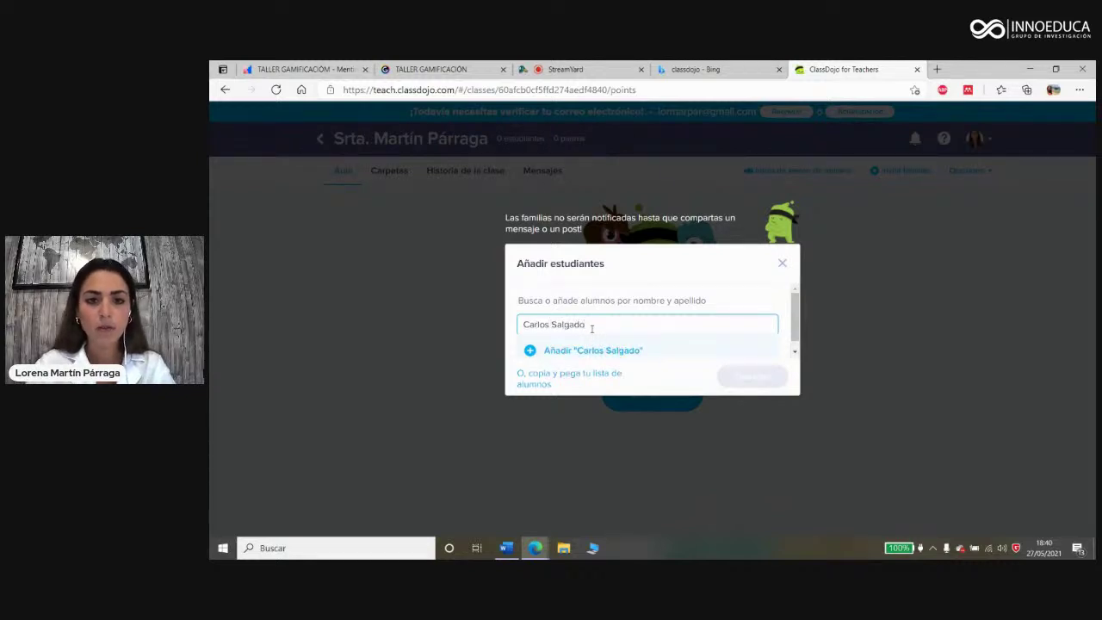
pyautogui.click(557, 355)
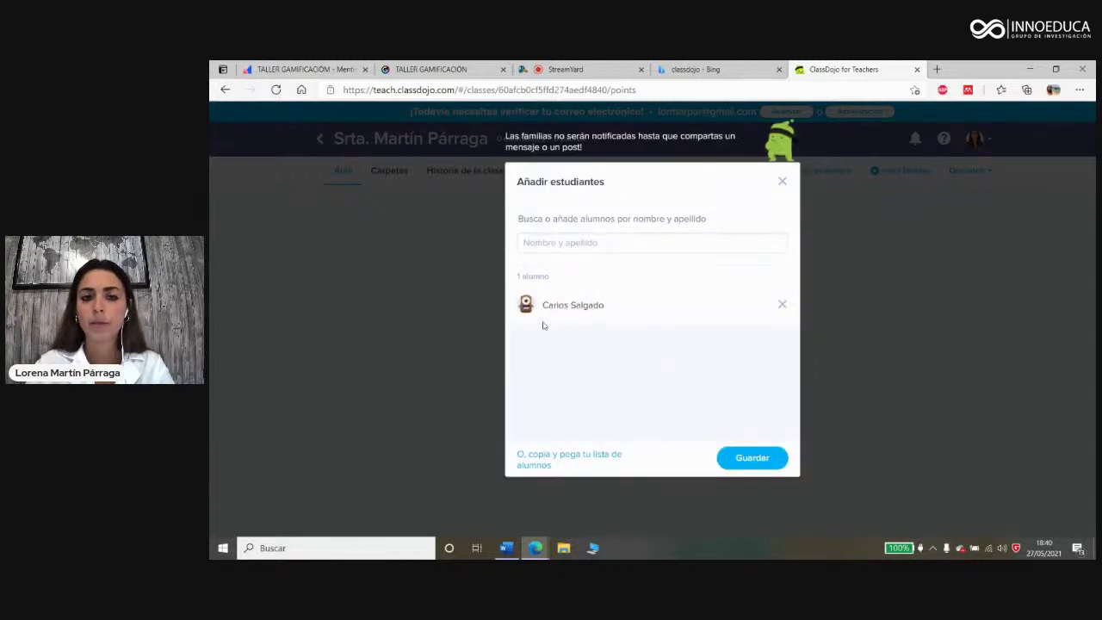
# Step: Add three more students by name, save the roster, and show the Grupos page
pyautogui.click(555, 243)
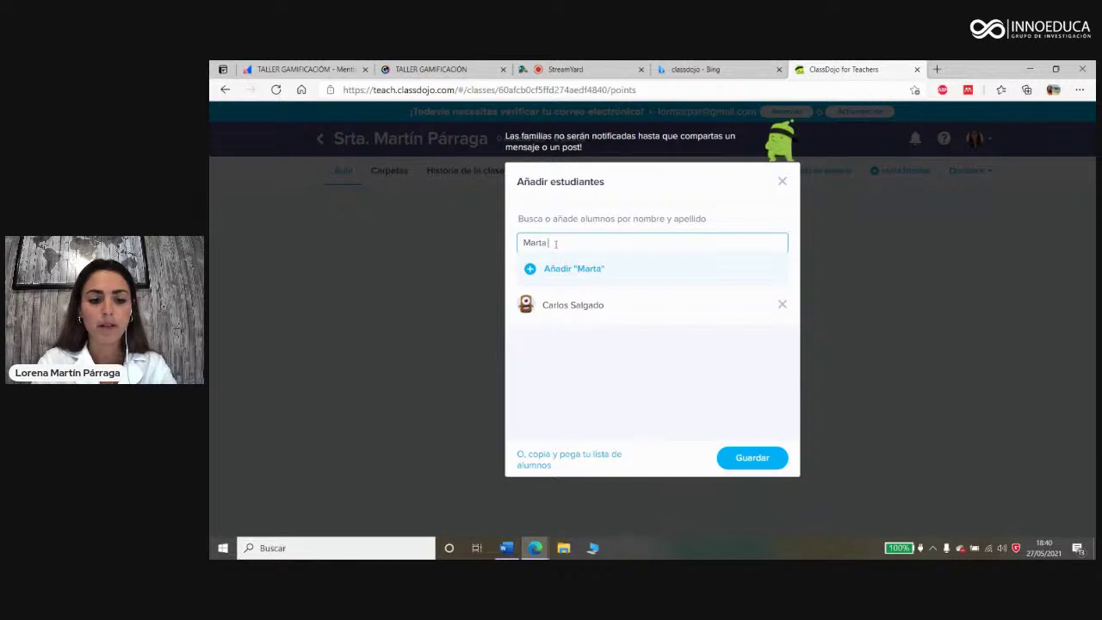
pyautogui.click(559, 269)
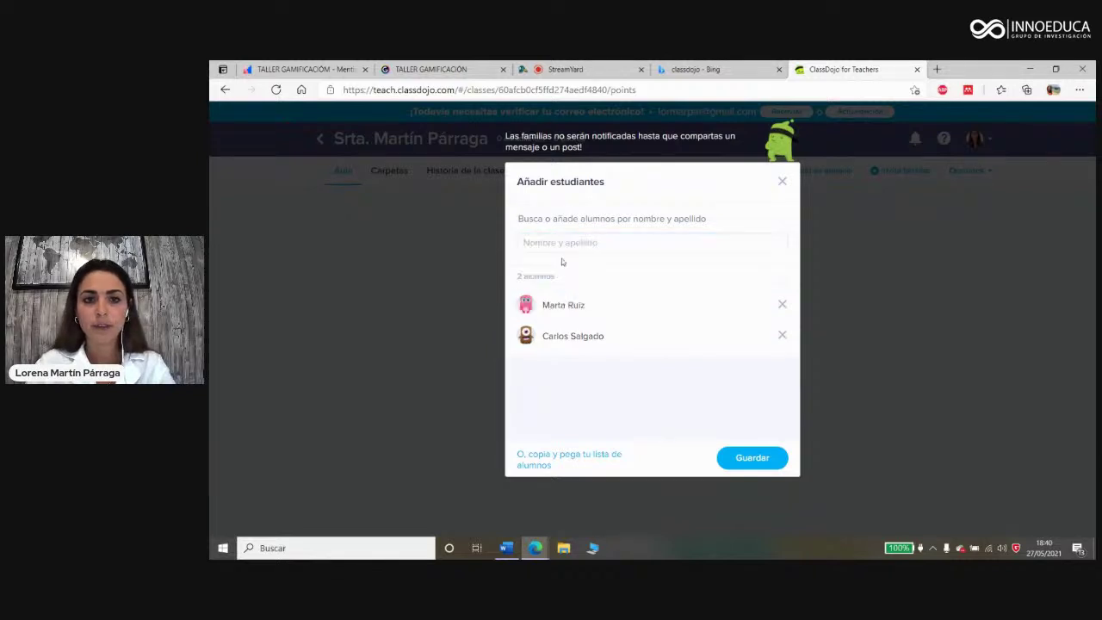
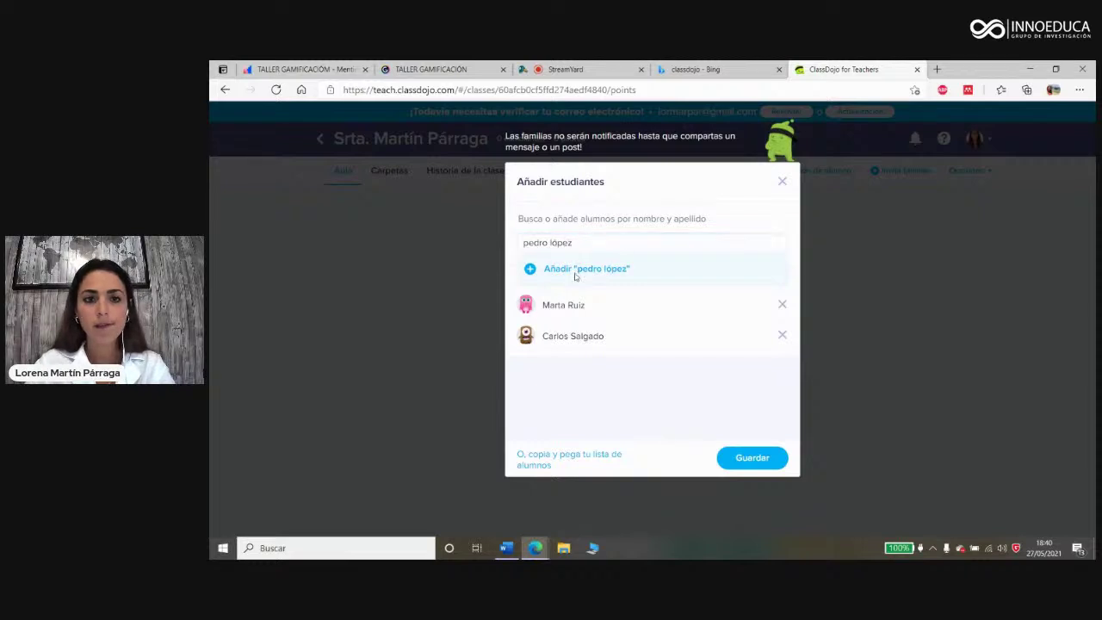
pyautogui.click(575, 271)
pyautogui.click(560, 245)
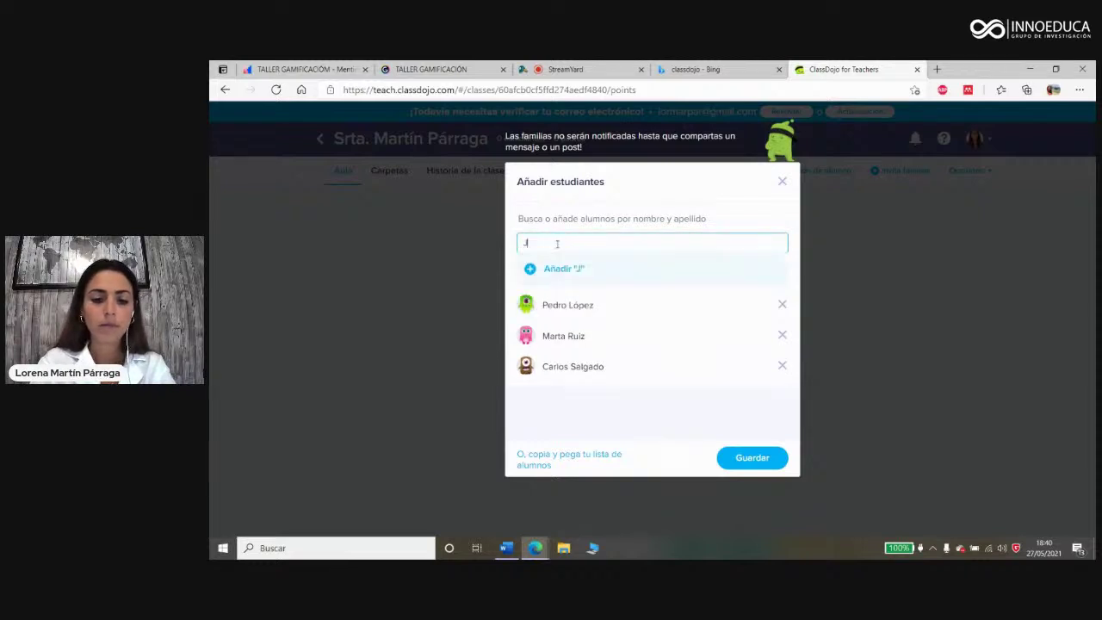
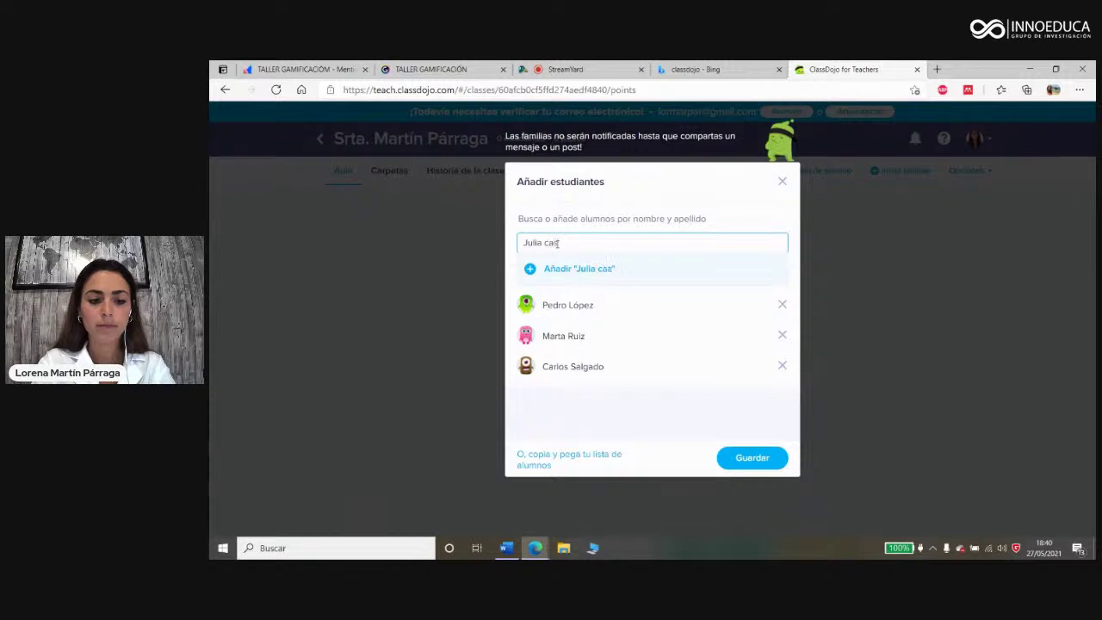
pyautogui.click(563, 271)
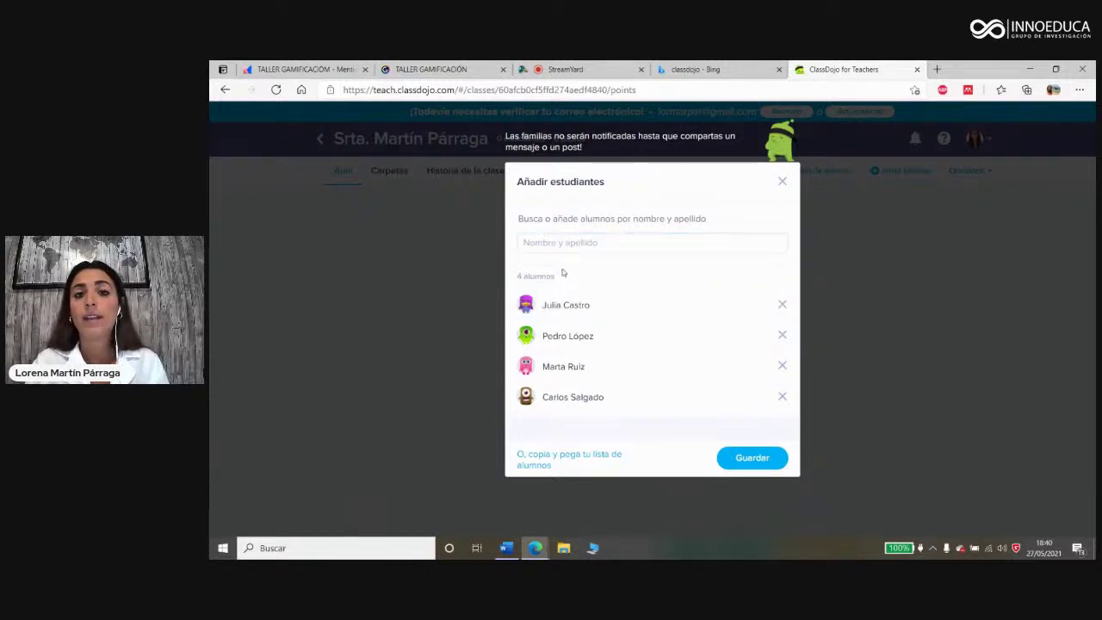
pyautogui.click(751, 459)
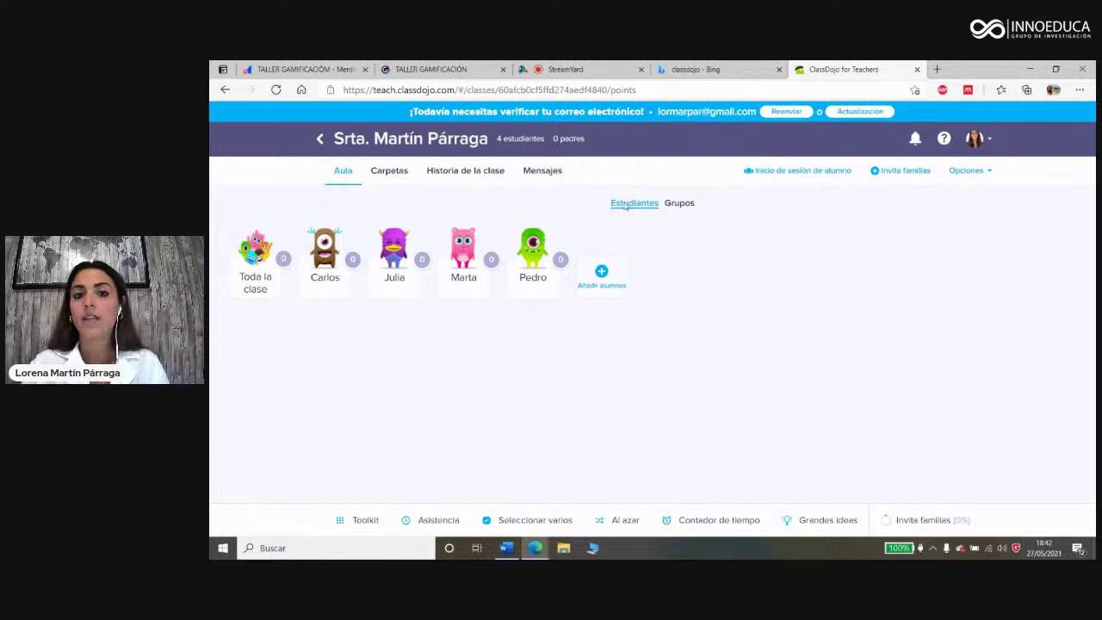
pyautogui.click(680, 206)
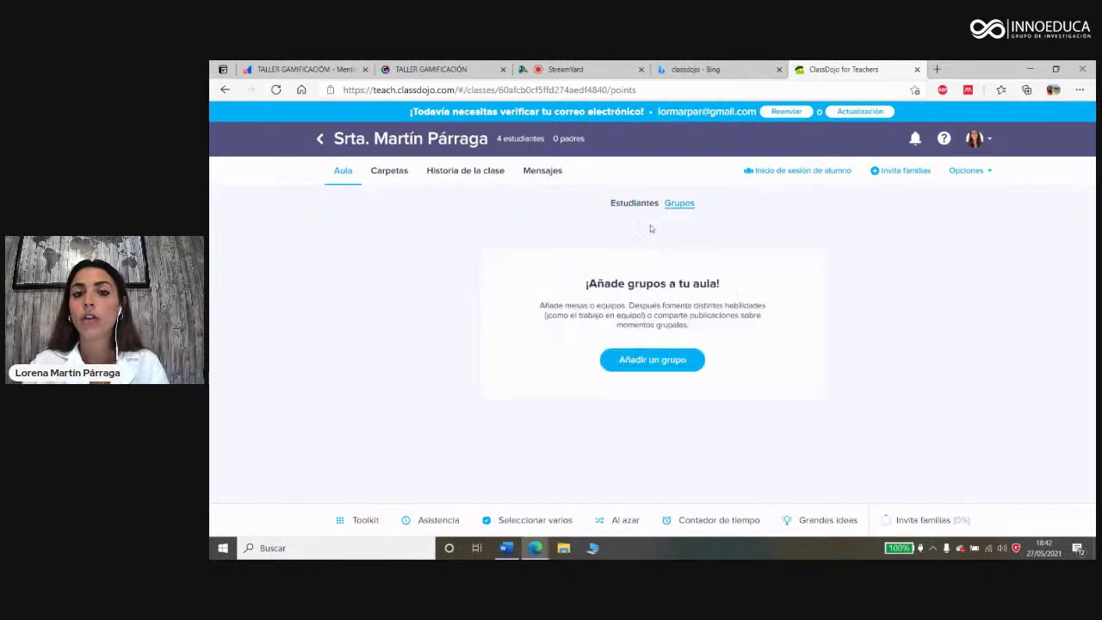
# Step: Create a group named Refuerzo with three of the four students, then return to Estudiantes
pyautogui.click(645, 365)
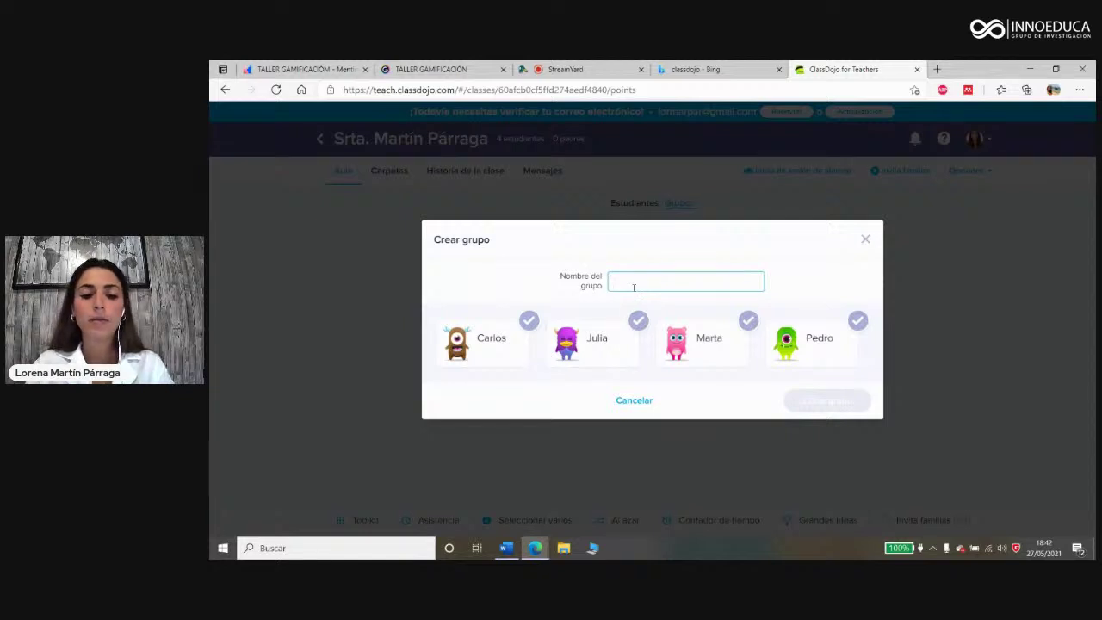
pyautogui.write('Re')
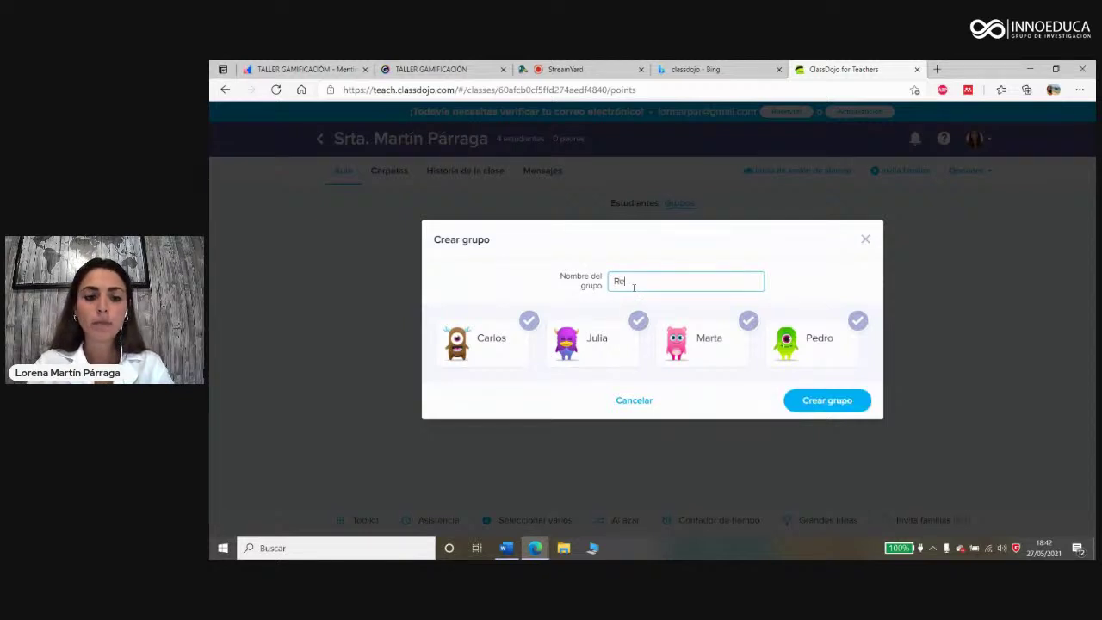
pyautogui.write('fuerzo')
pyautogui.click(522, 352)
pyautogui.click(603, 358)
pyautogui.click(809, 339)
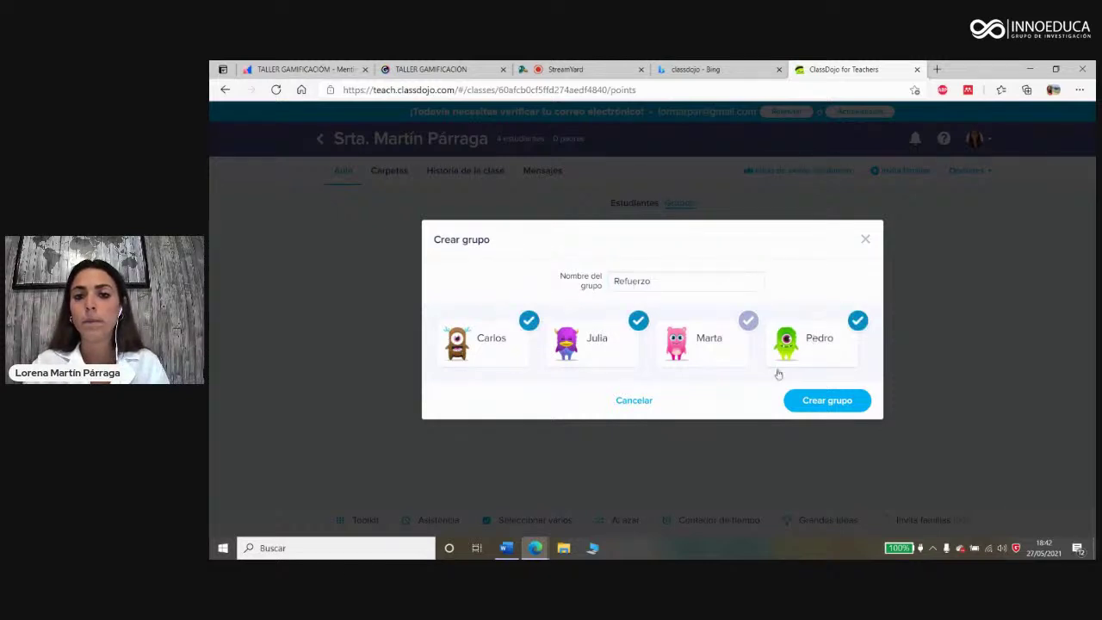
pyautogui.click(834, 401)
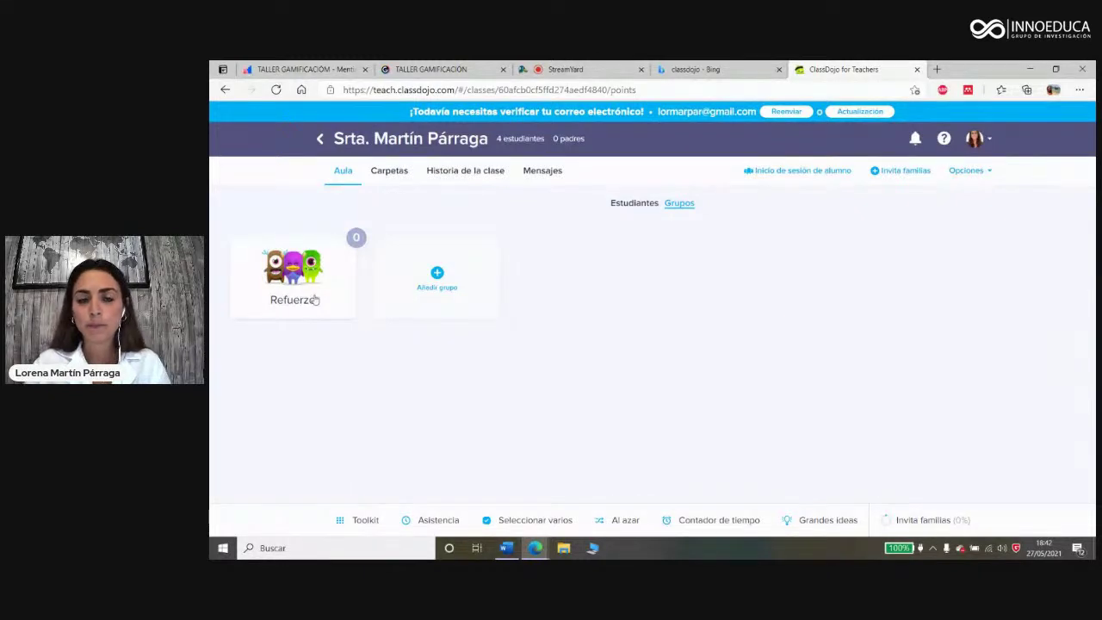
pyautogui.click(631, 202)
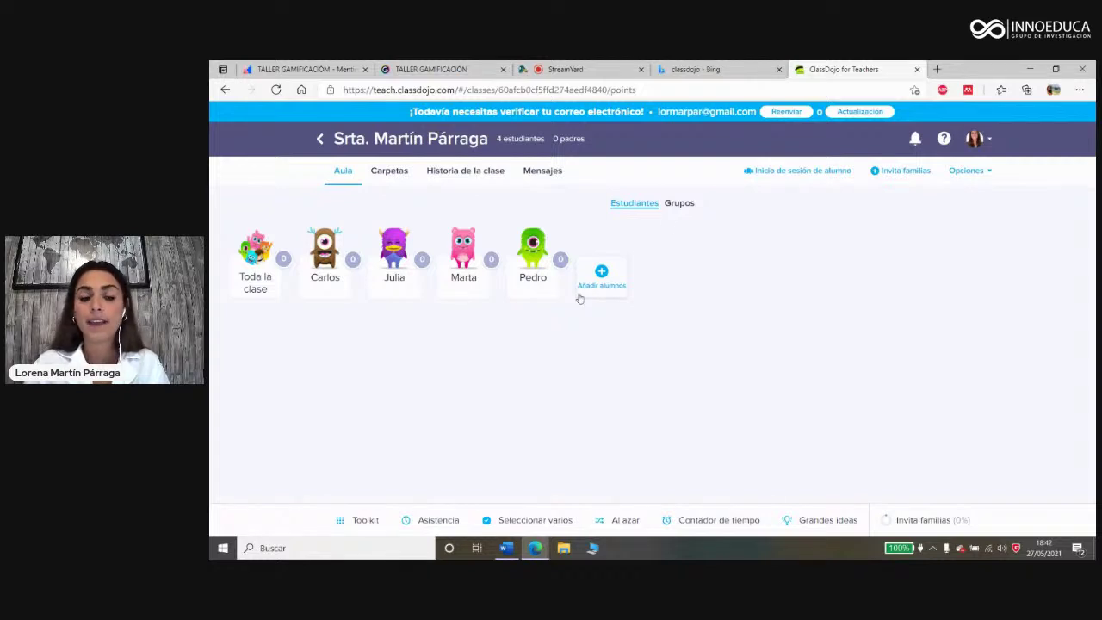
pyautogui.click(365, 521)
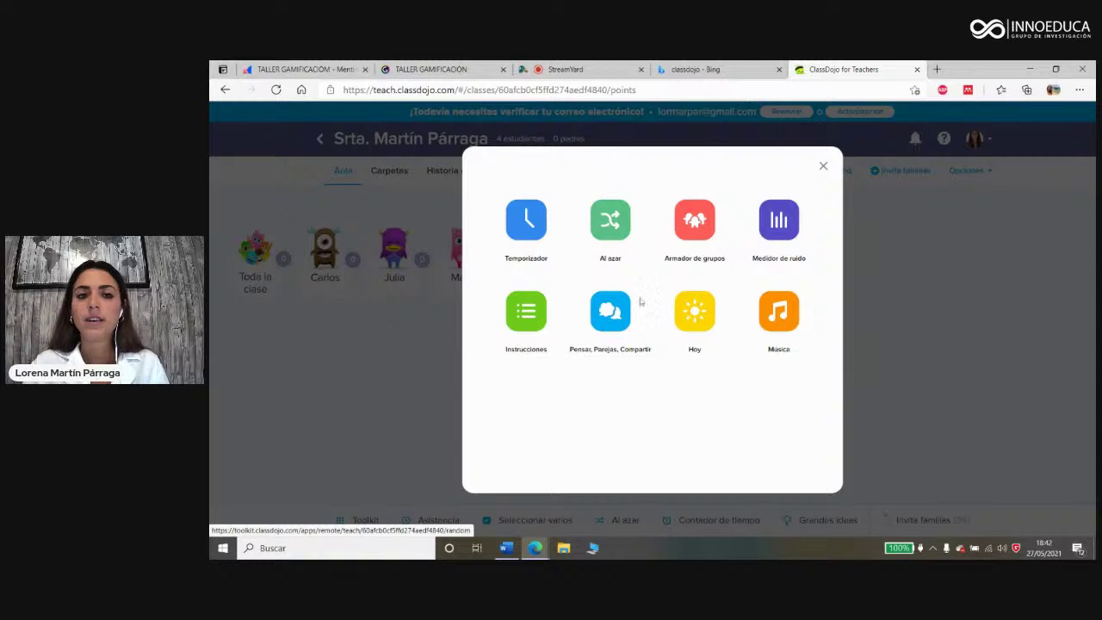
pyautogui.click(526, 232)
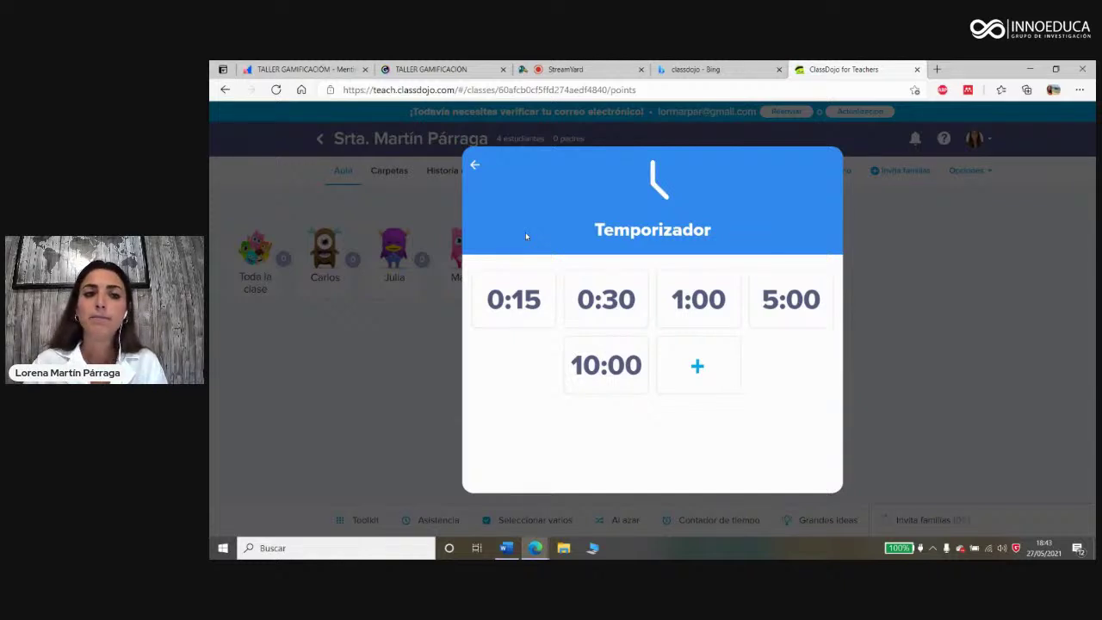
pyautogui.click(478, 168)
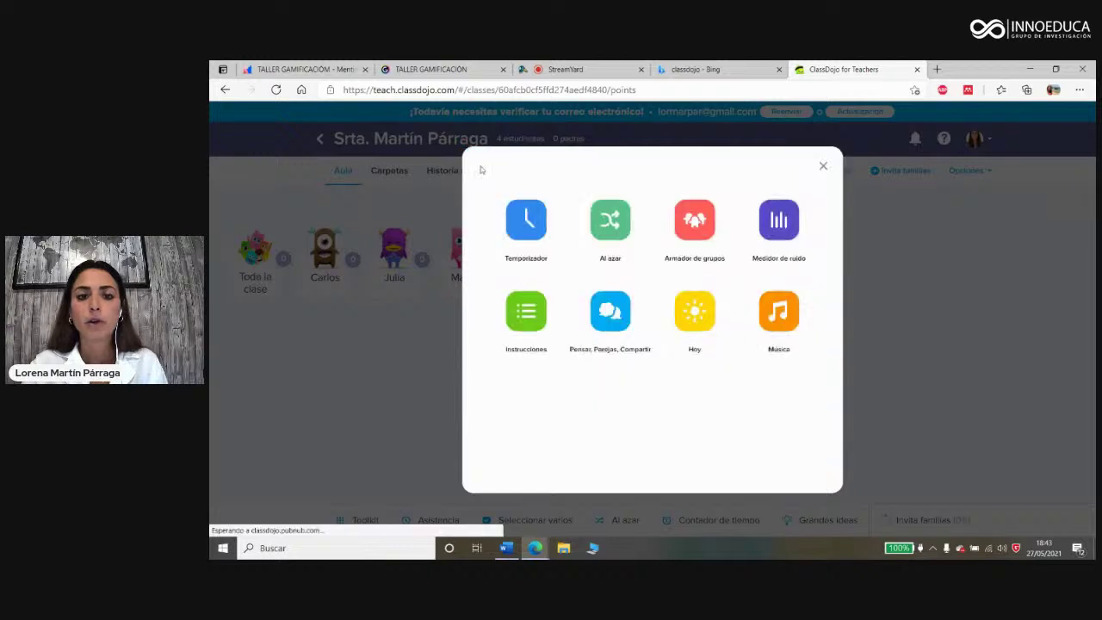
pyautogui.click(612, 229)
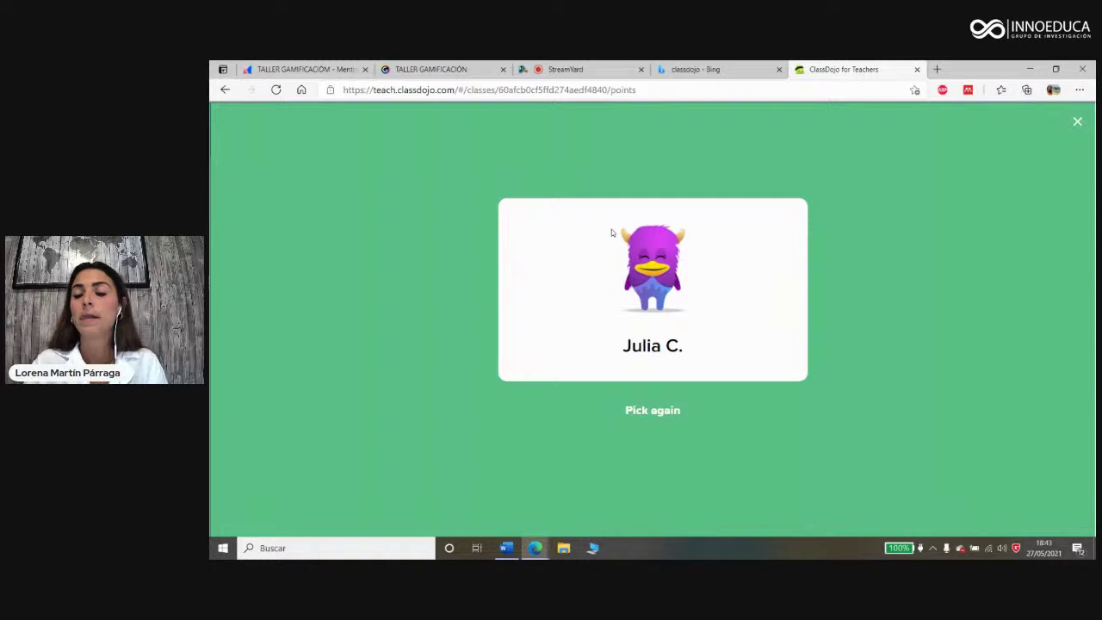
pyautogui.click(660, 410)
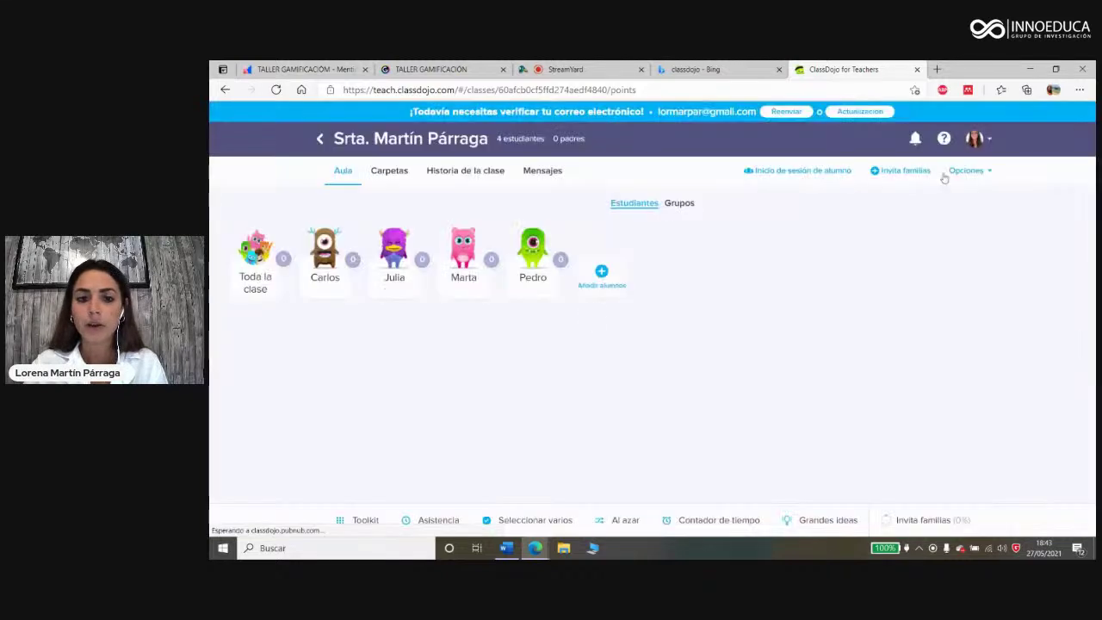
pyautogui.click(1077, 121)
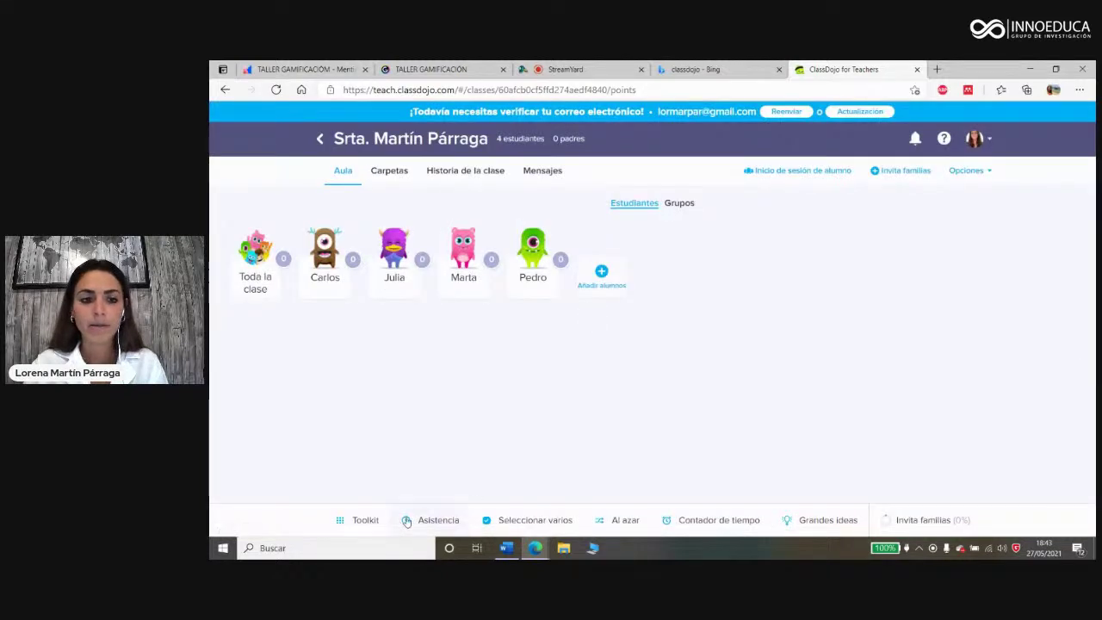
pyautogui.click(366, 520)
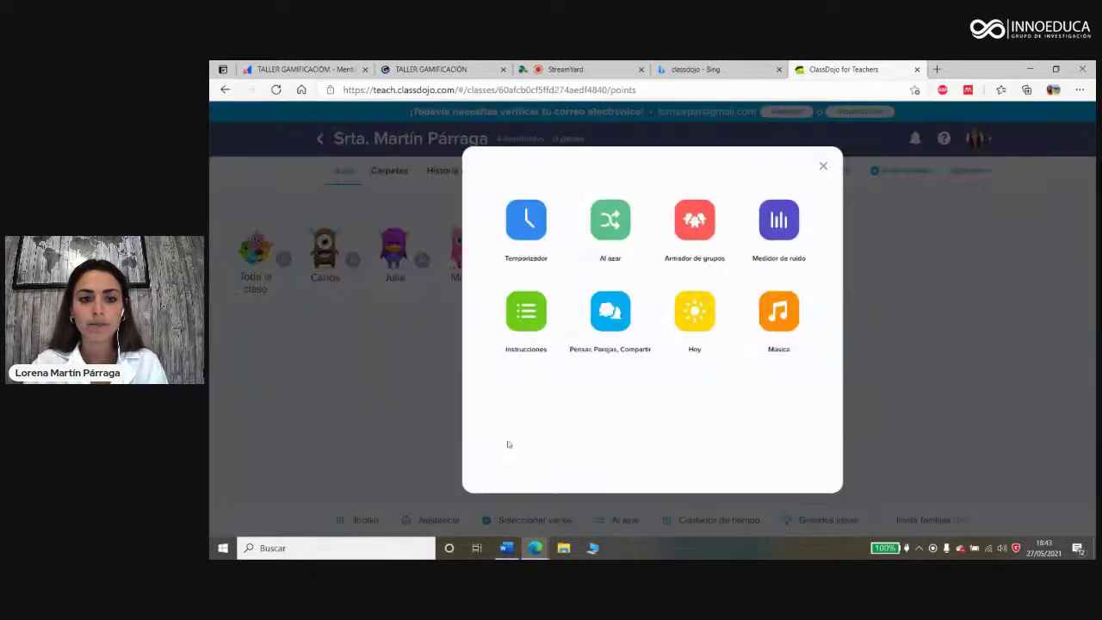
# Step: Try the Armador de grupos and Medidor de ruido tools, then reopen the Toolkit
pyautogui.click(696, 227)
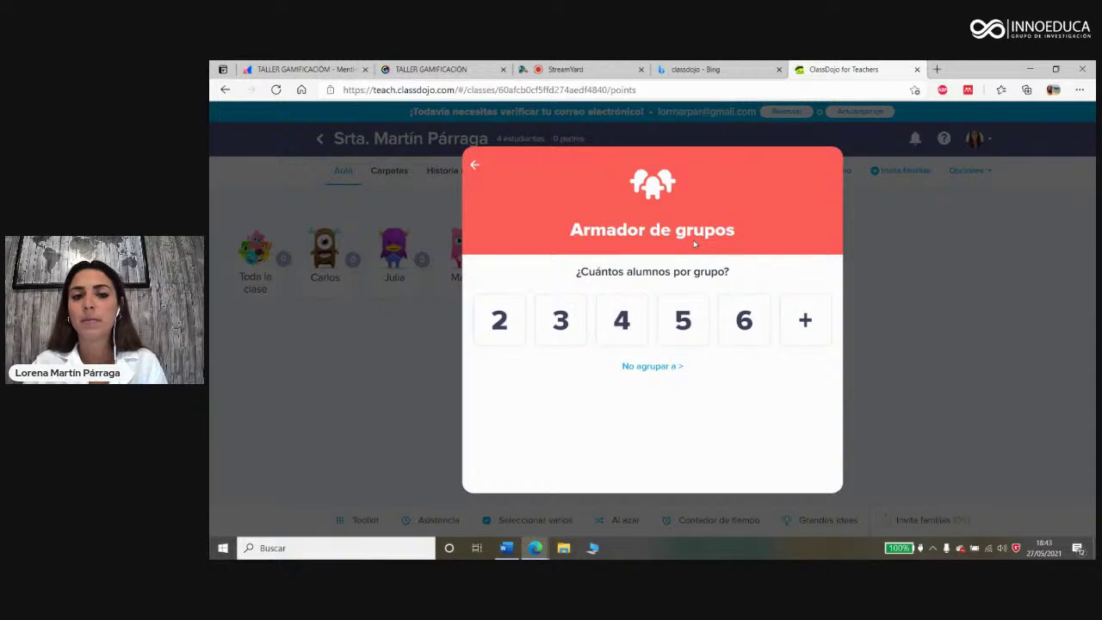
pyautogui.click(475, 165)
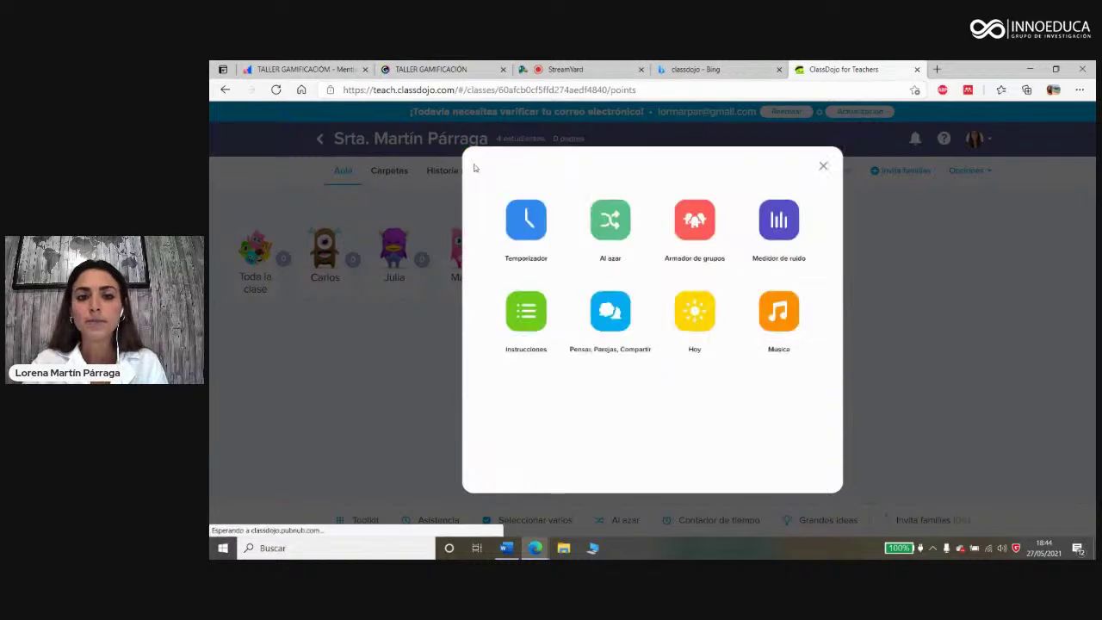
pyautogui.click(789, 220)
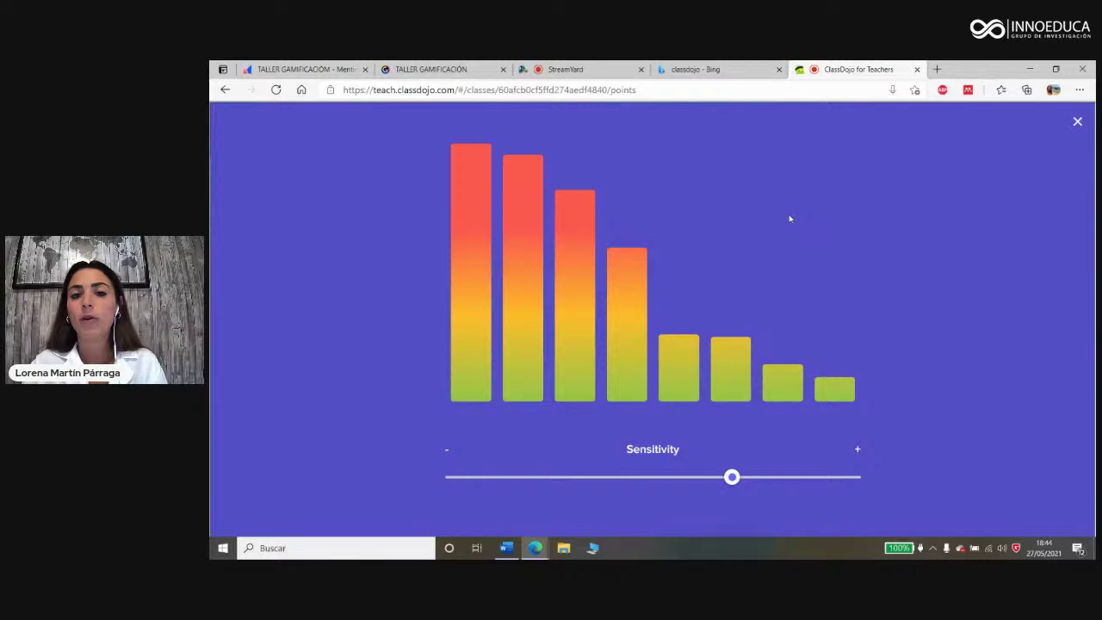
pyautogui.click(1077, 121)
pyautogui.click(363, 518)
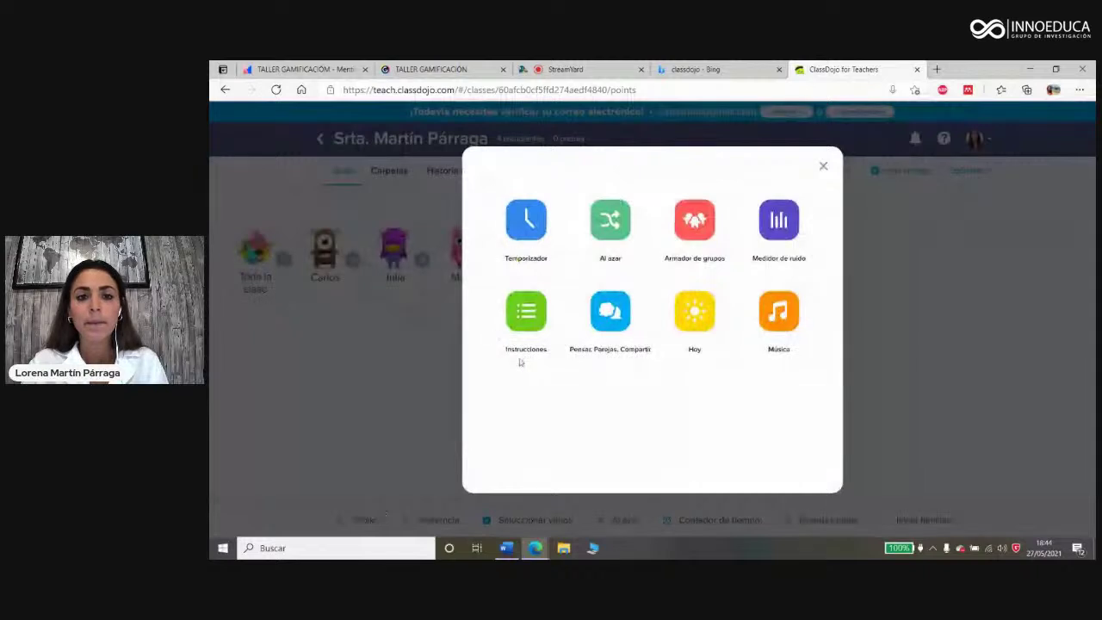
pyautogui.click(525, 322)
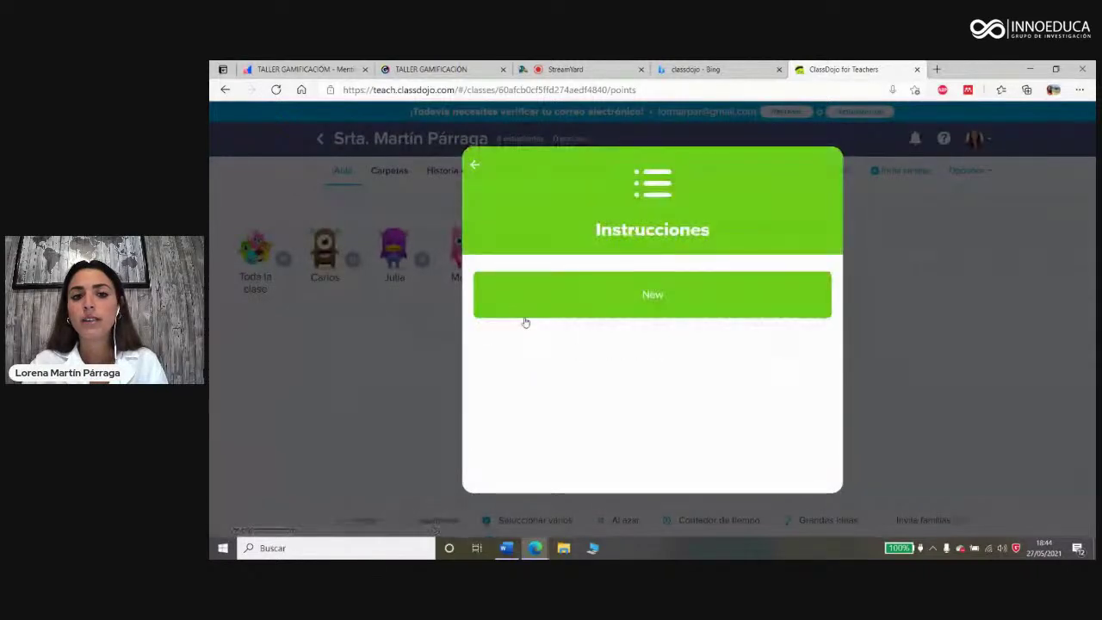
pyautogui.click(591, 298)
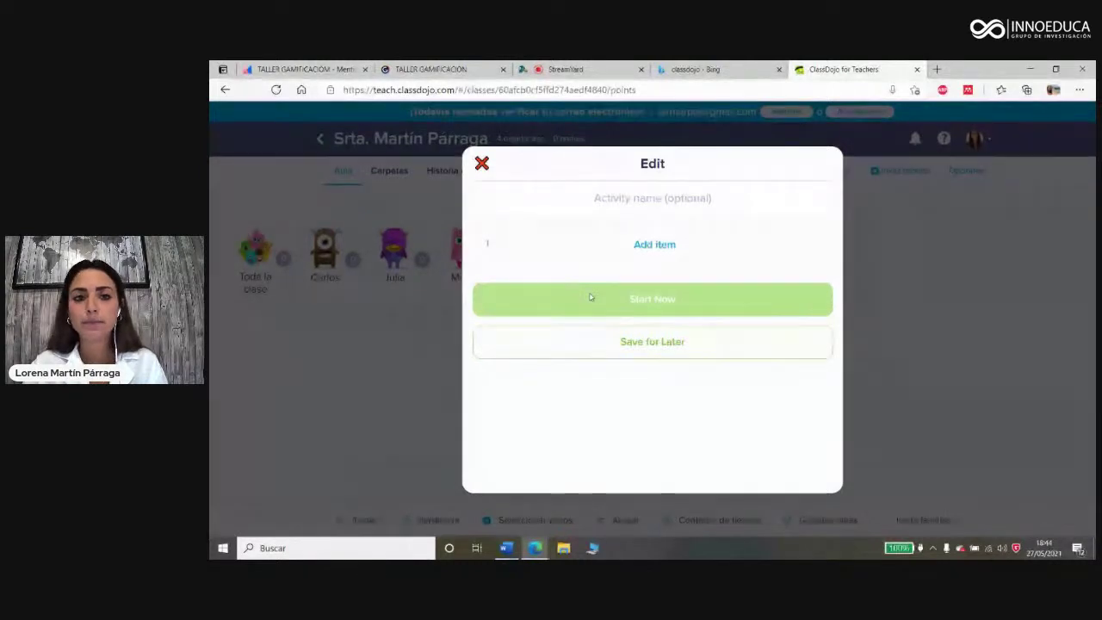
pyautogui.click(483, 163)
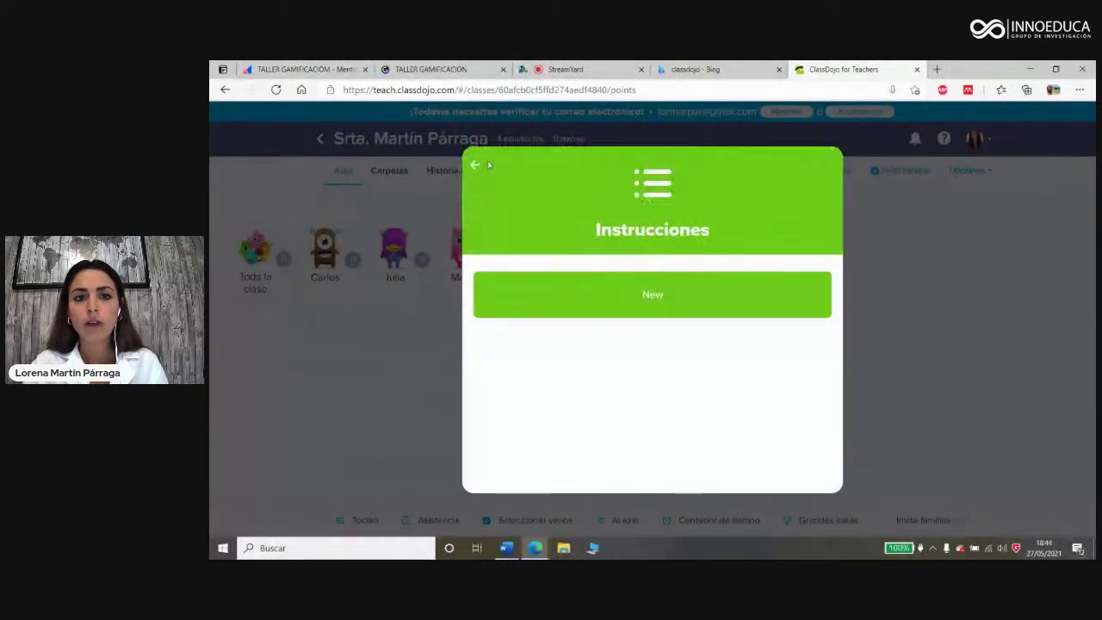
pyautogui.click(488, 160)
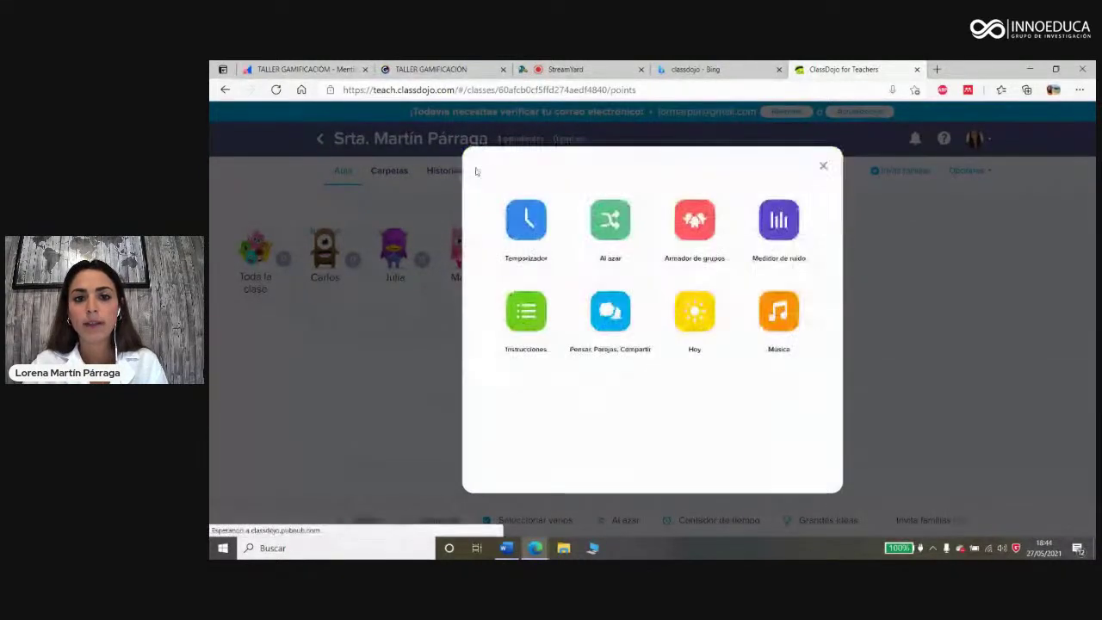
pyautogui.click(611, 321)
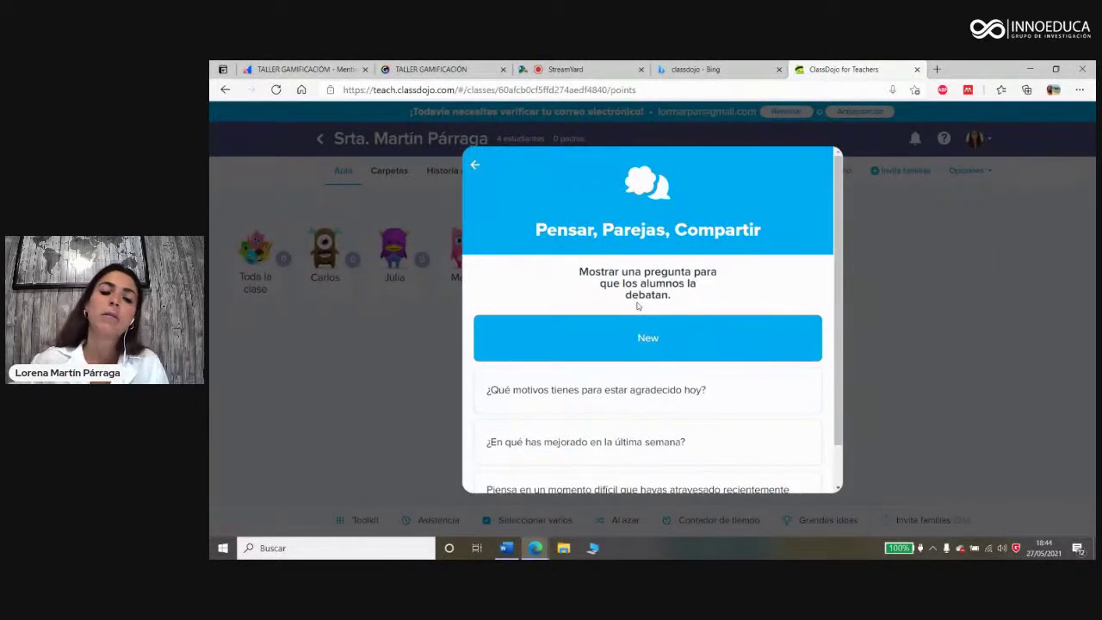
pyautogui.scroll(-1, 637, 305)
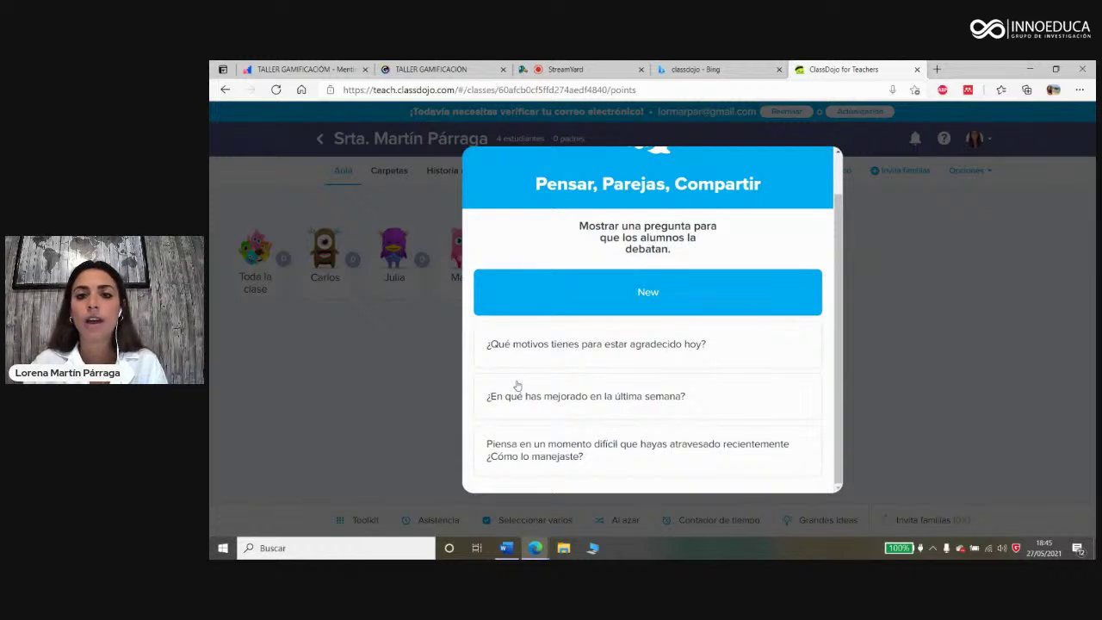
pyautogui.scroll(2, 521, 379)
pyautogui.click(476, 173)
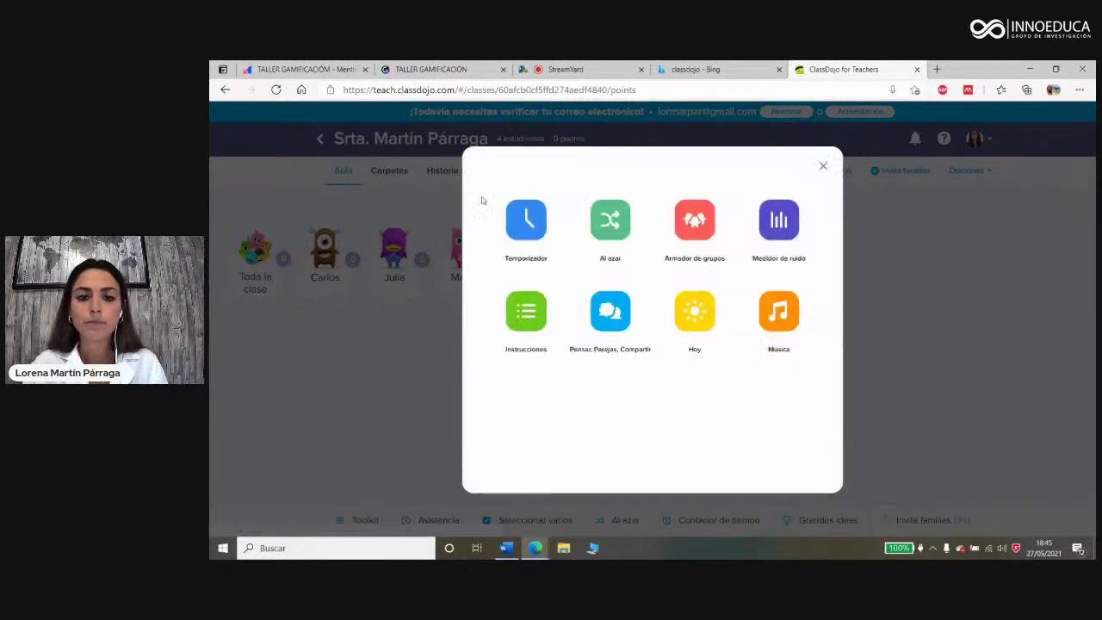
# Step: Look at the Hoy and Música tools, then close the Toolkit to return to the class
pyautogui.click(693, 323)
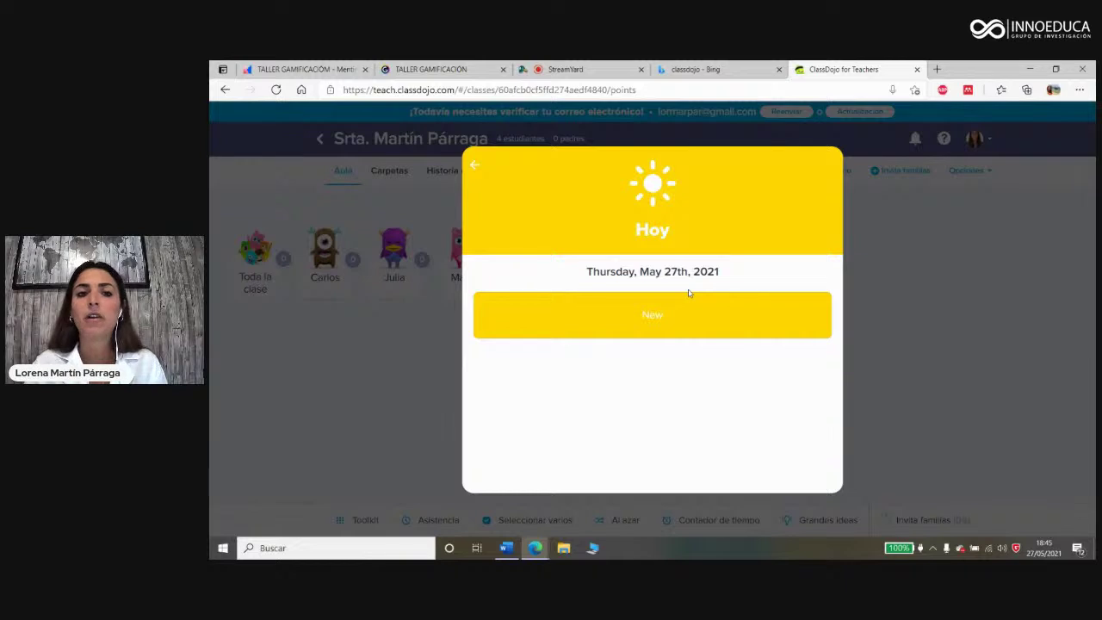
pyautogui.click(476, 165)
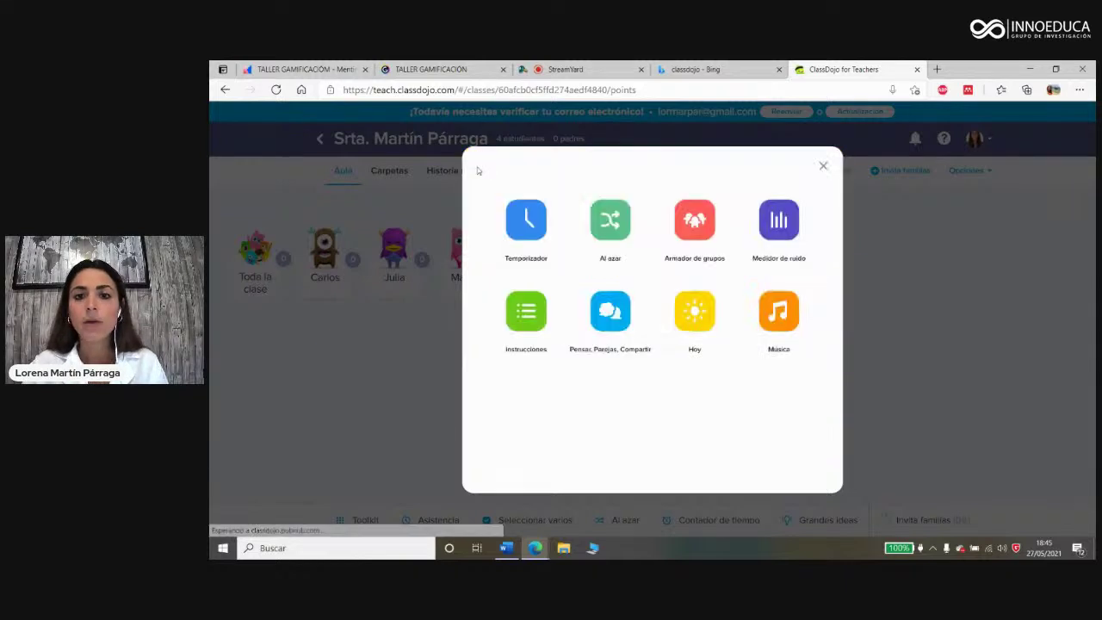
pyautogui.click(772, 321)
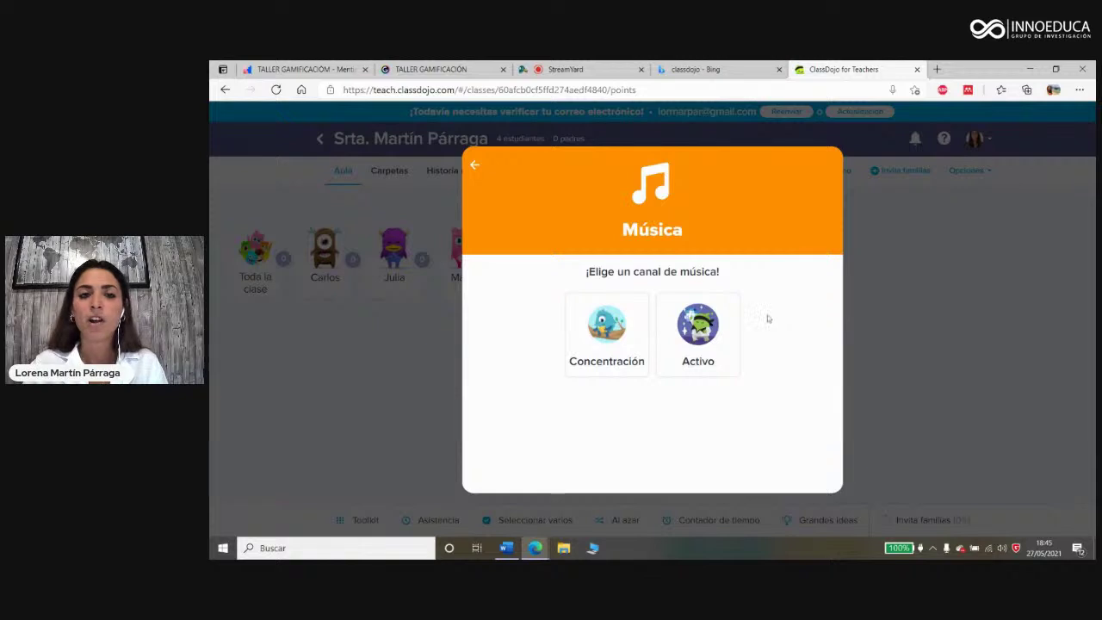
pyautogui.click(475, 165)
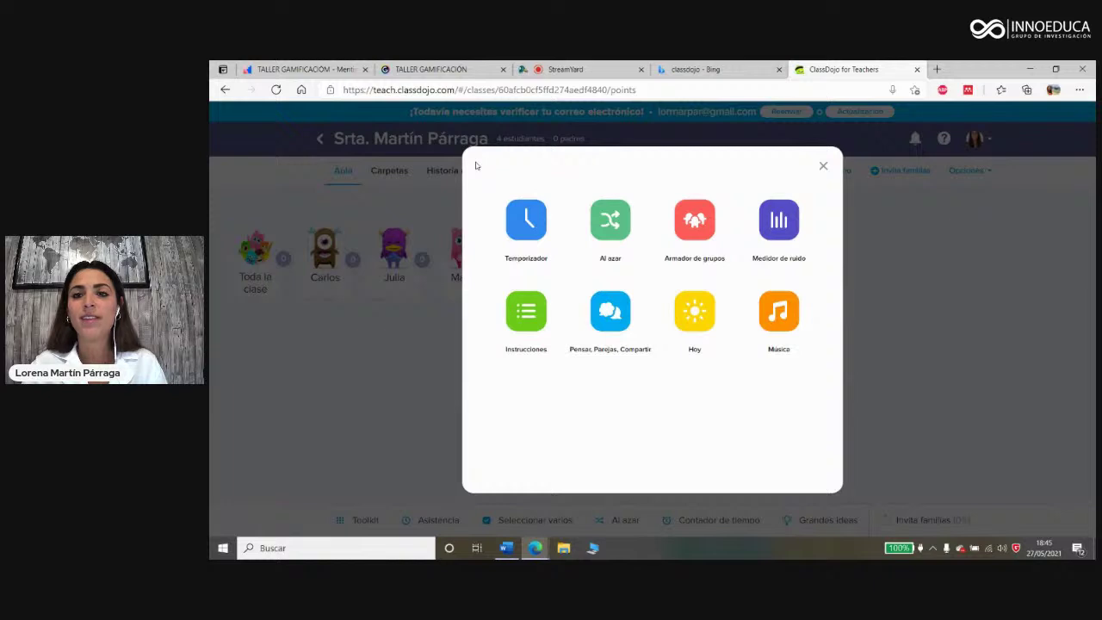
pyautogui.click(823, 165)
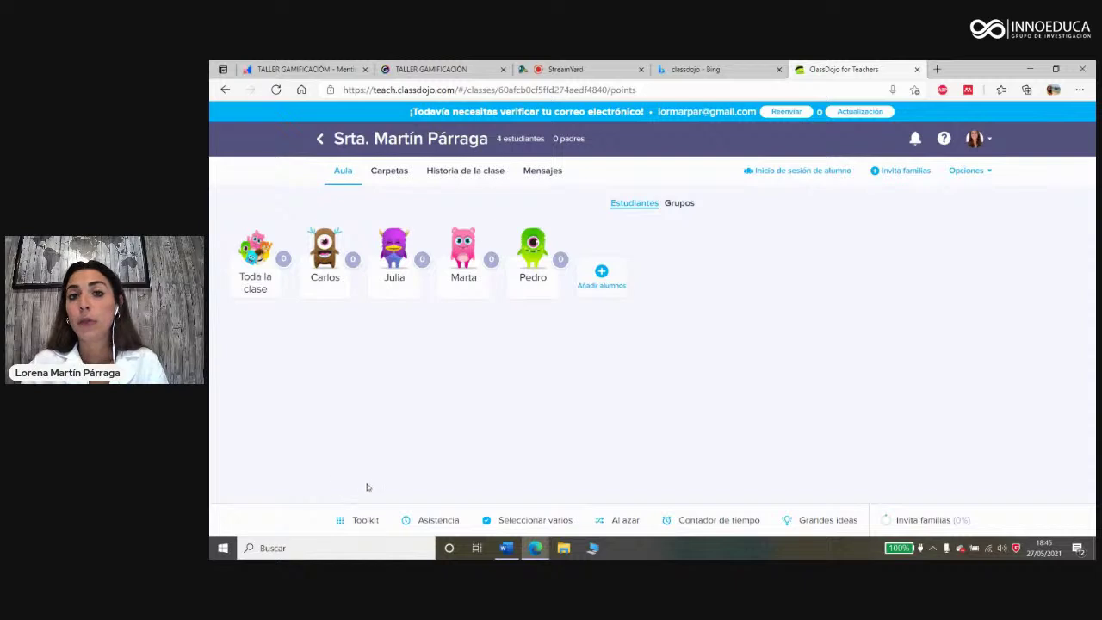
# Step: Record attendance with one student marked late and the other three present, and save it
pyautogui.click(439, 521)
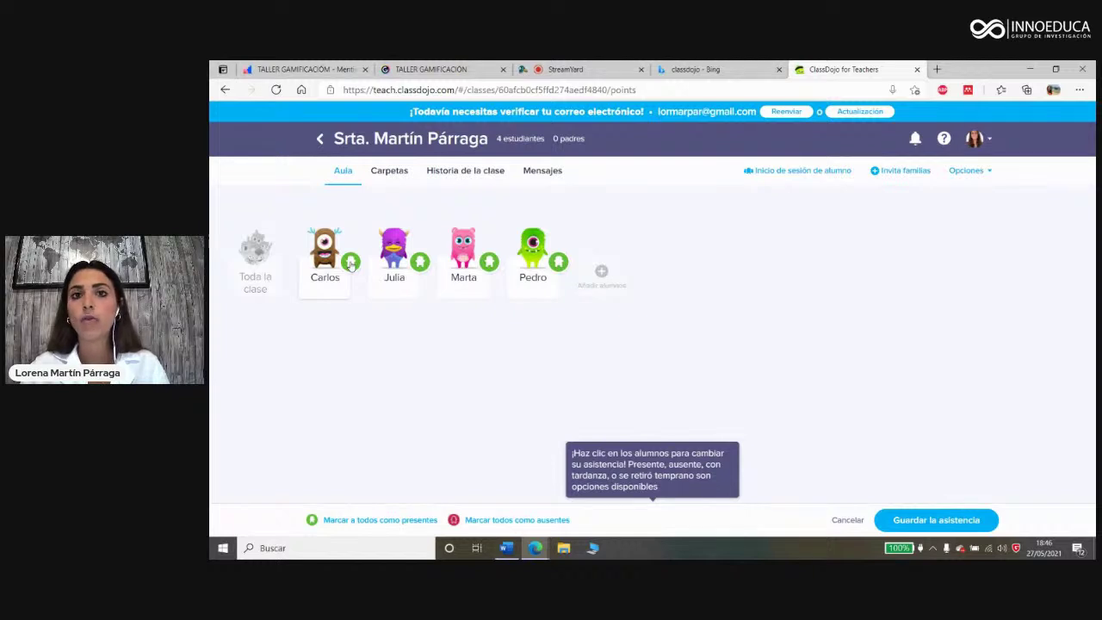
pyautogui.click(350, 263)
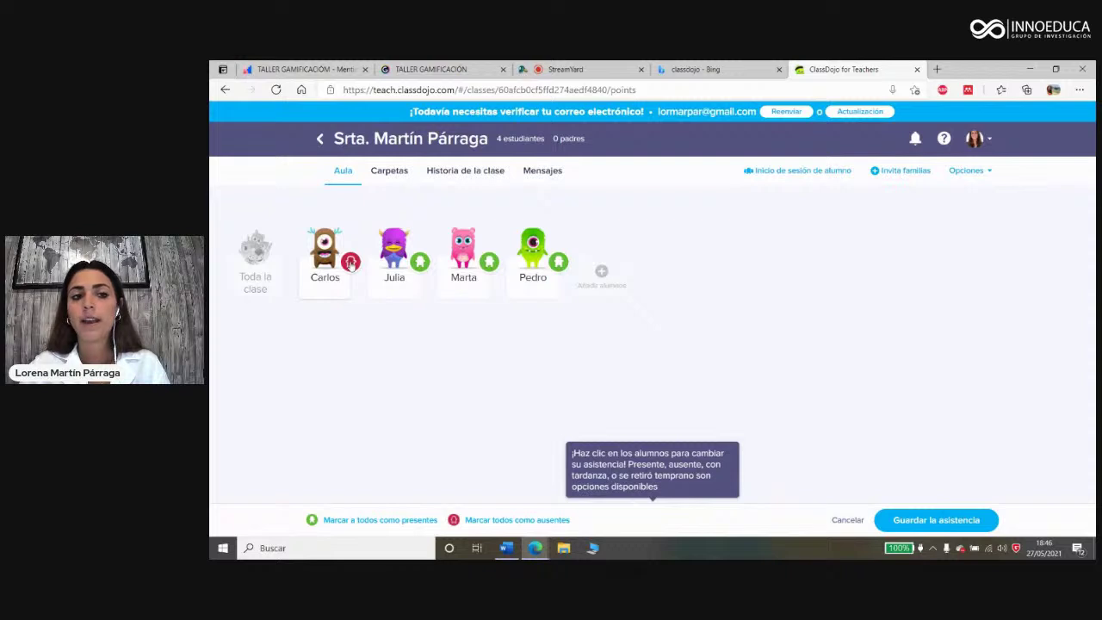
pyautogui.click(351, 264)
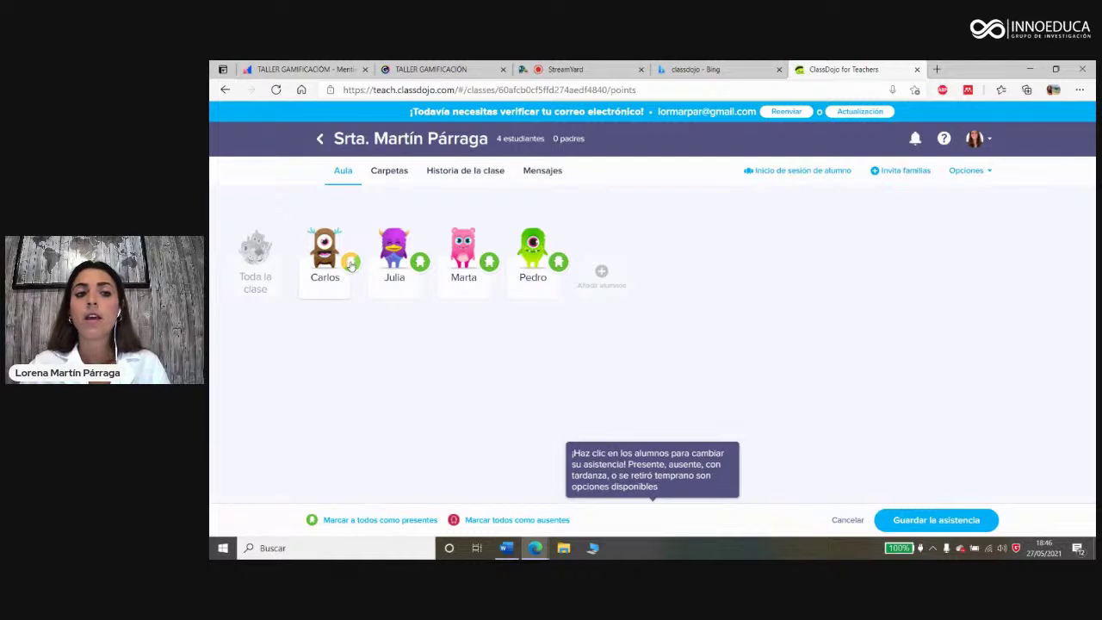
pyautogui.click(350, 262)
pyautogui.click(350, 263)
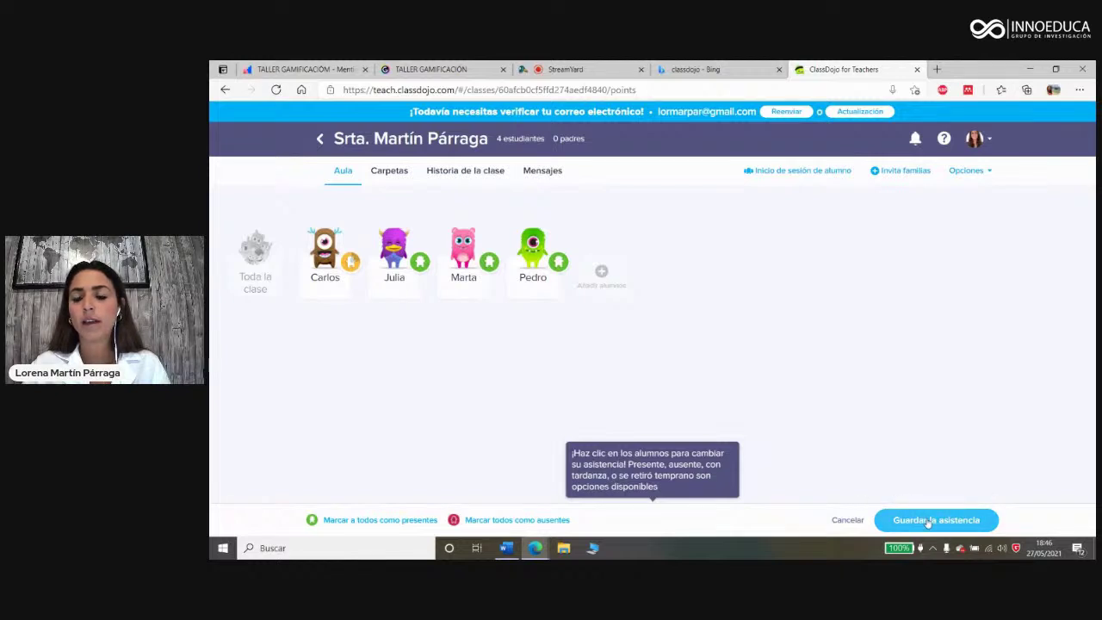
pyautogui.click(934, 522)
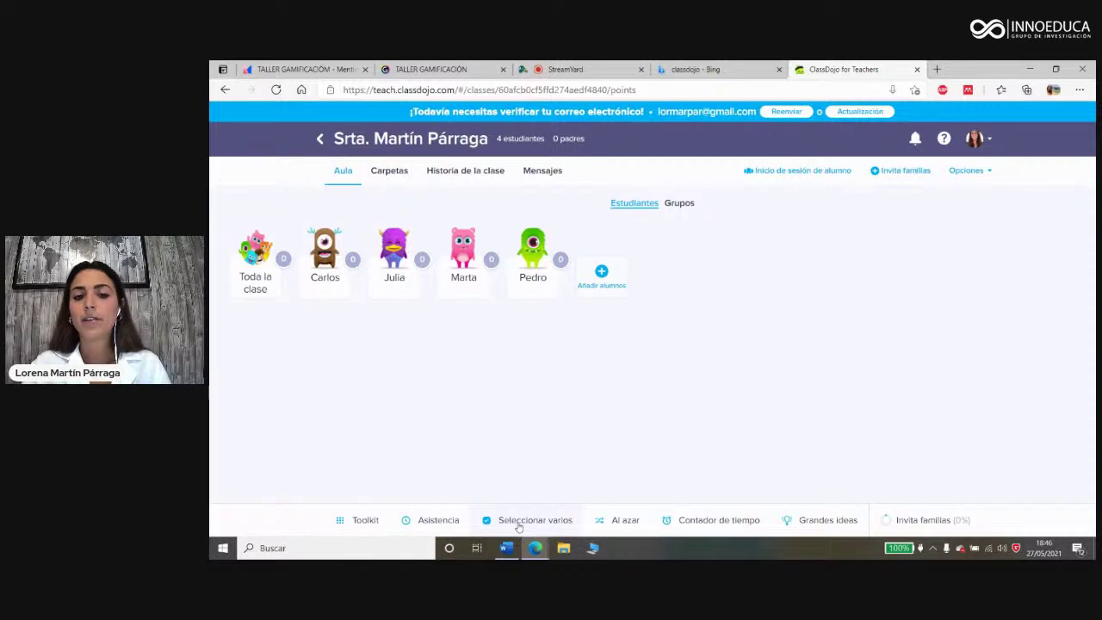
pyautogui.click(519, 524)
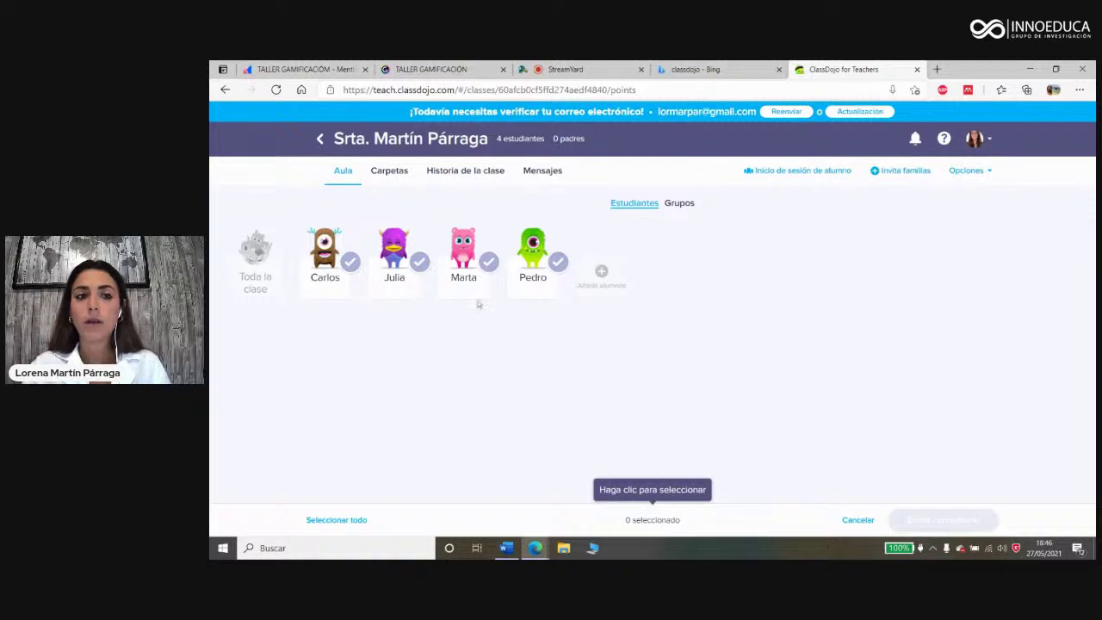
pyautogui.click(360, 262)
pyautogui.click(422, 261)
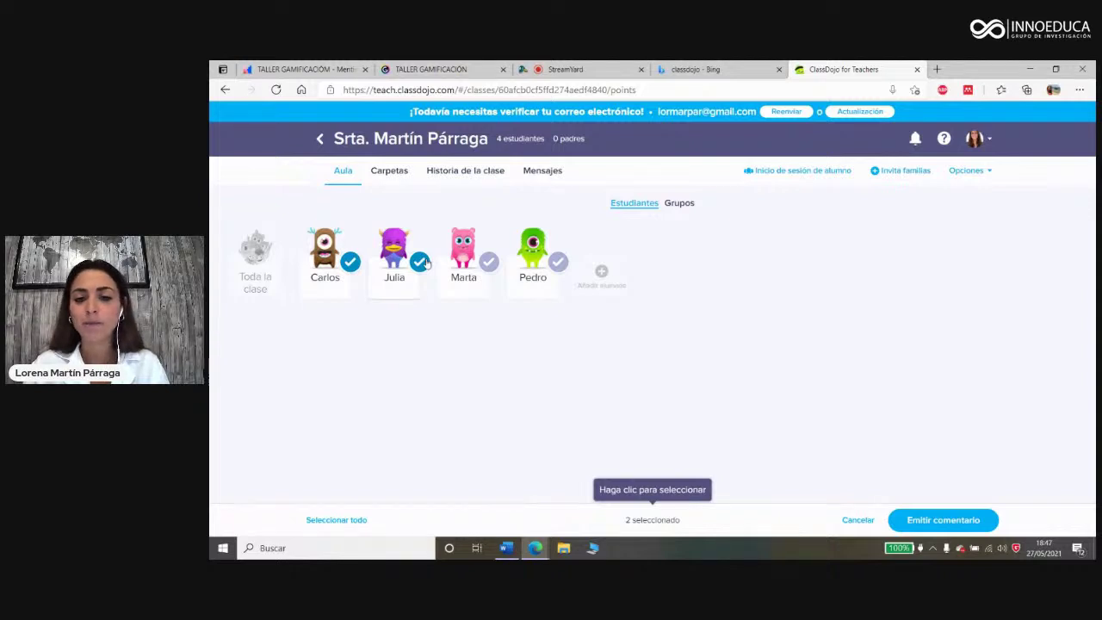
pyautogui.click(856, 521)
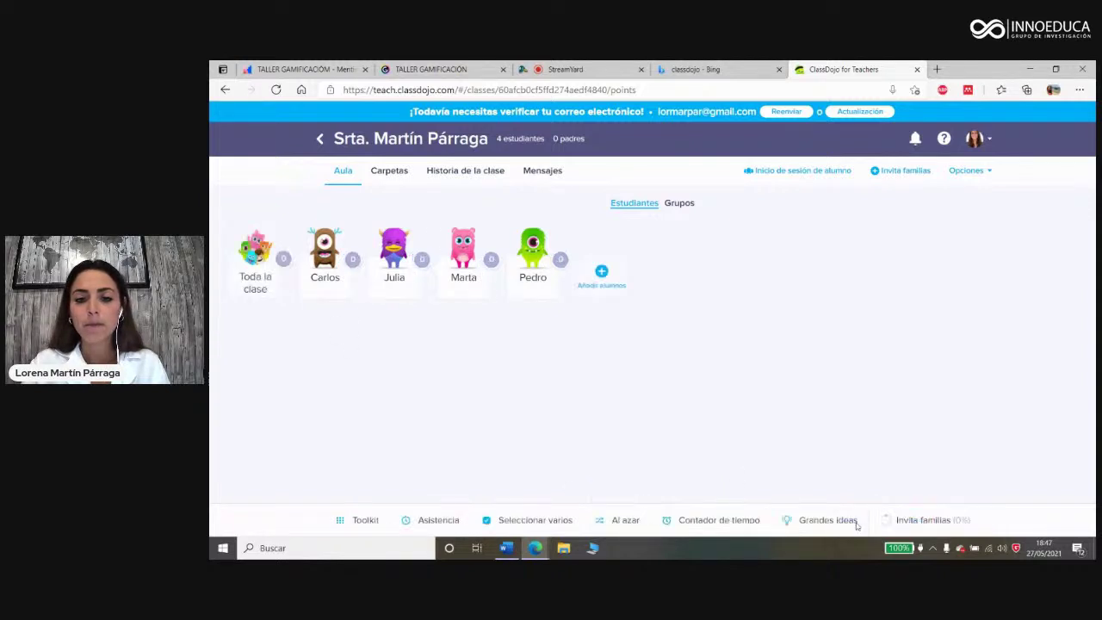
# Step: Give a randomly picked student 1 point for Ayudando a otros and open the 5:00 timer
pyautogui.click(614, 522)
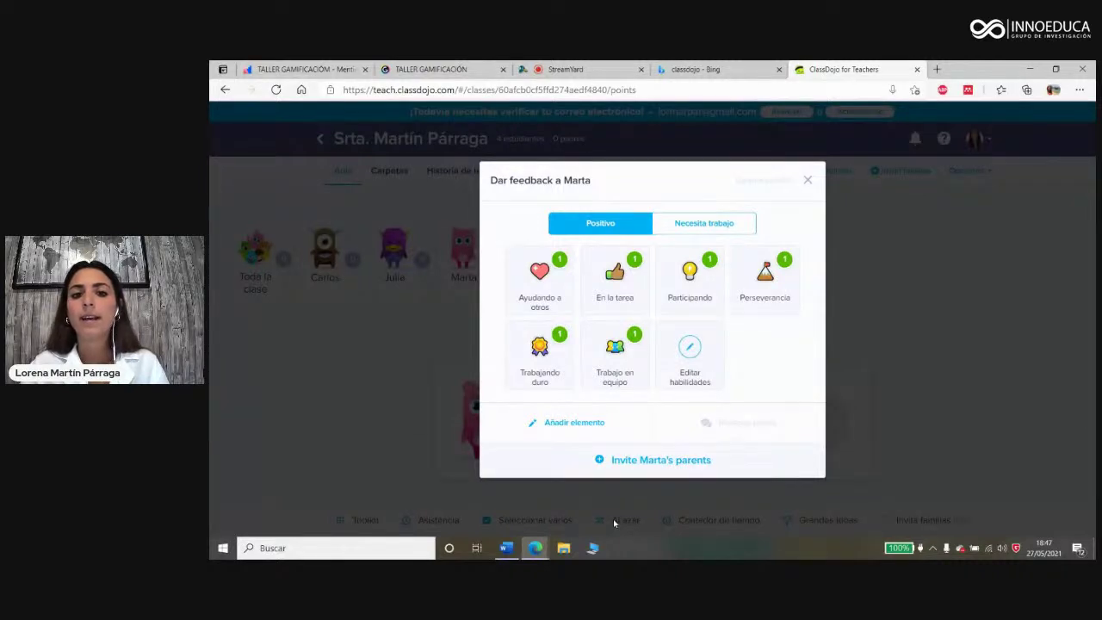
pyautogui.click(540, 274)
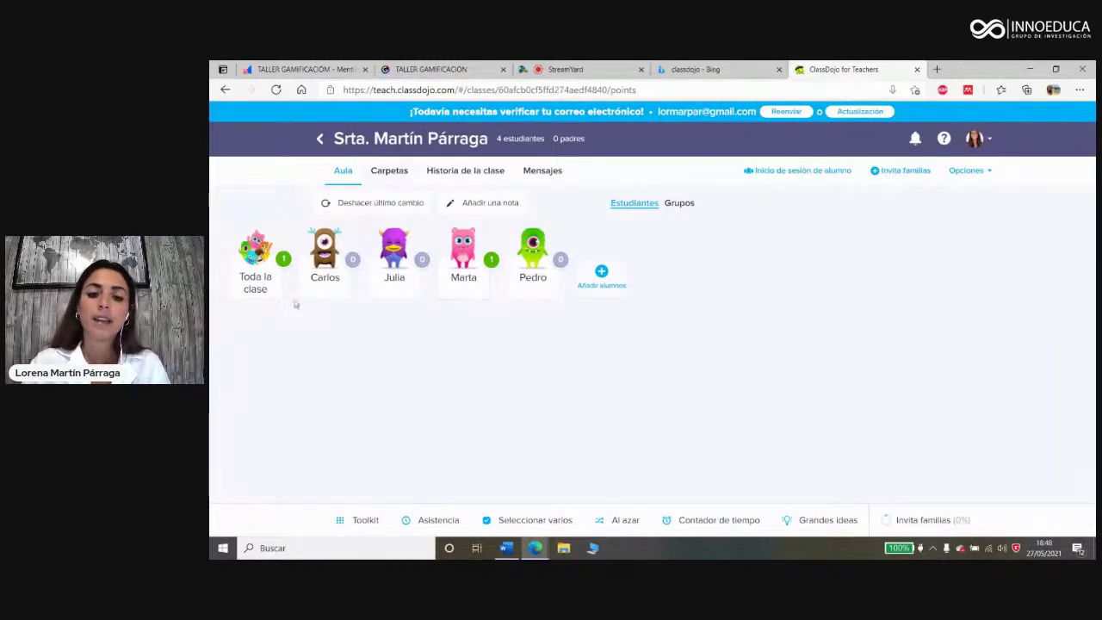
pyautogui.click(731, 522)
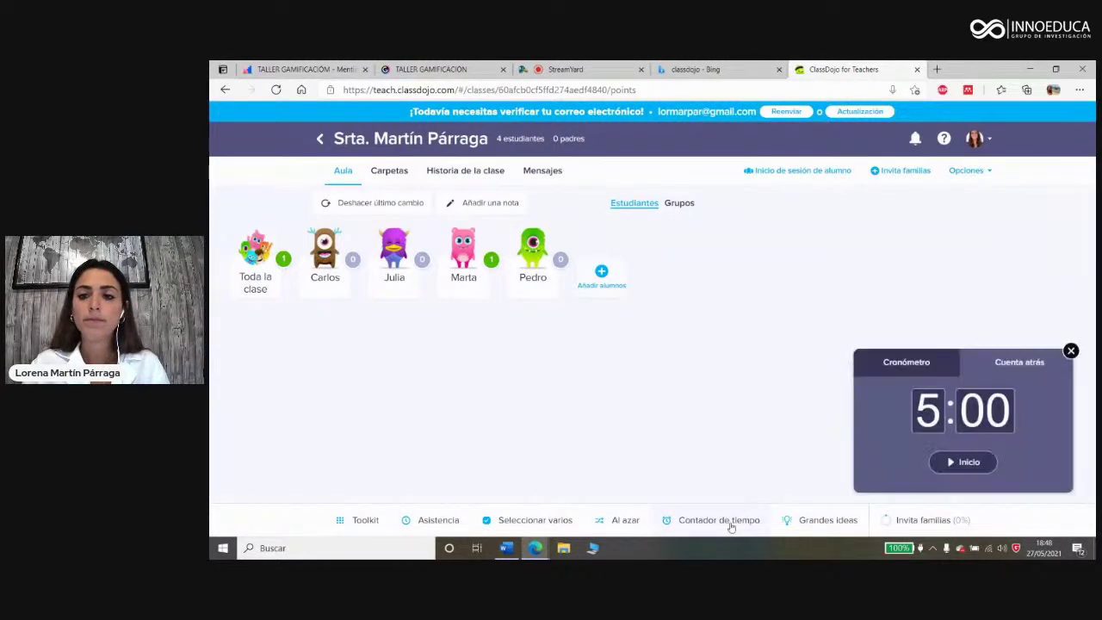
# Step: Switch the timer's counting mode, close the timer, and open Grandes ideas
pyautogui.click(892, 371)
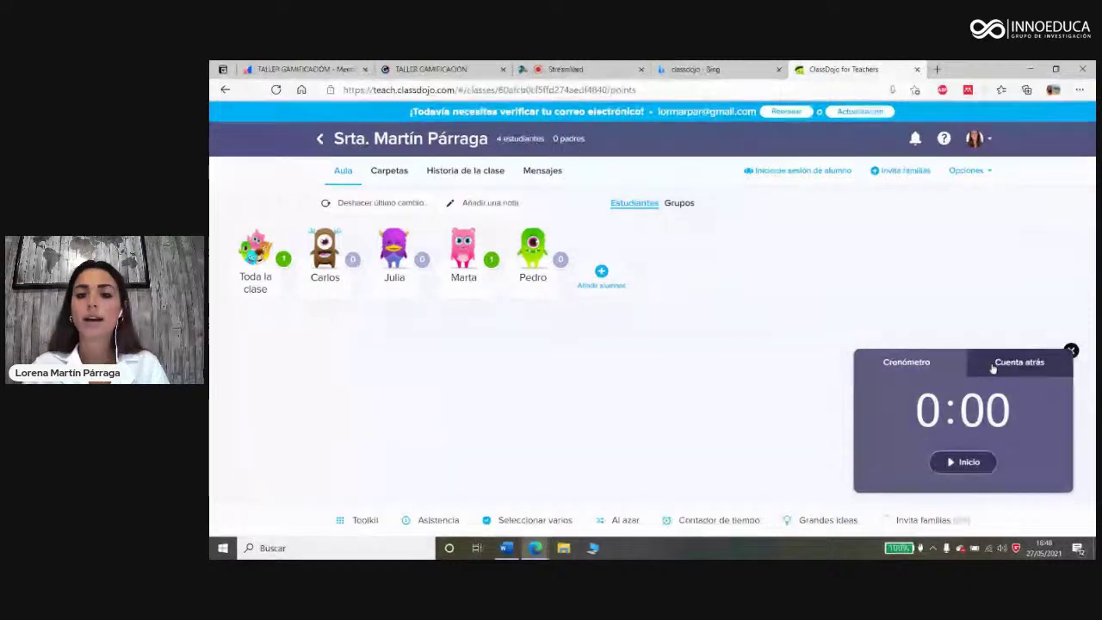
pyautogui.click(1071, 351)
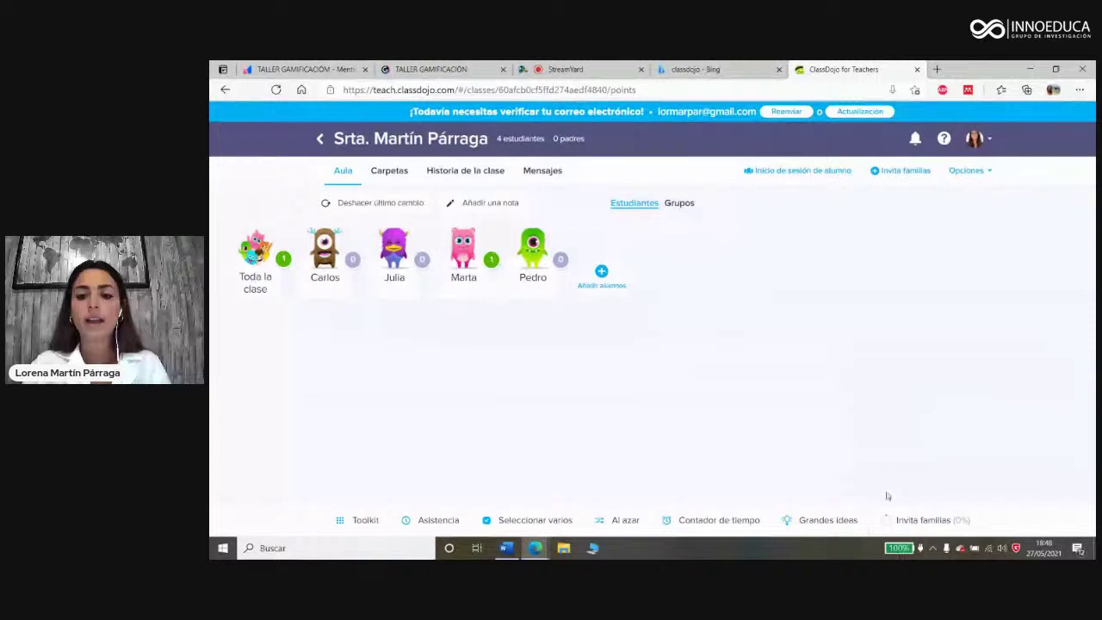
pyautogui.click(828, 520)
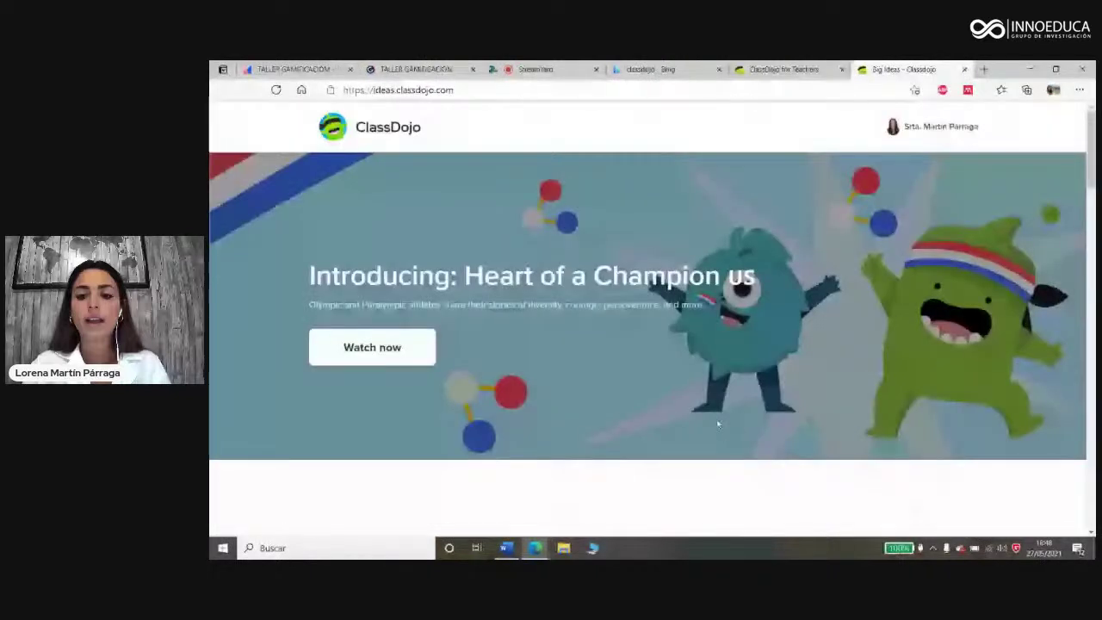
# Step: Scroll through the Big Ideas page, then close its tab to return to the class
pyautogui.scroll(-5, 717, 423)
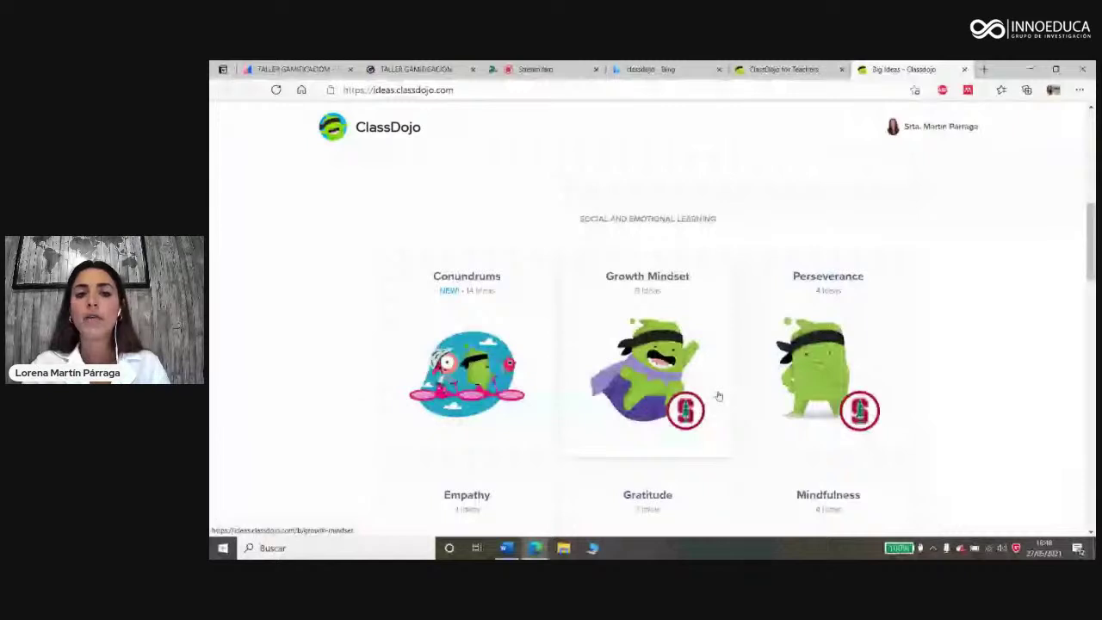
pyautogui.scroll(1, 655, 364)
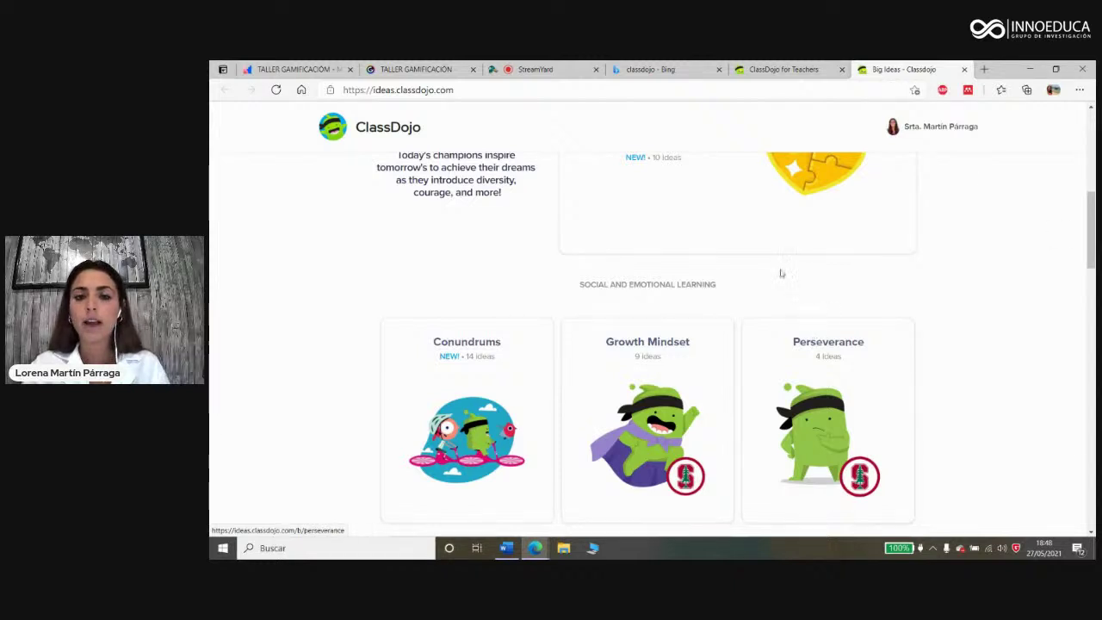
pyautogui.click(964, 69)
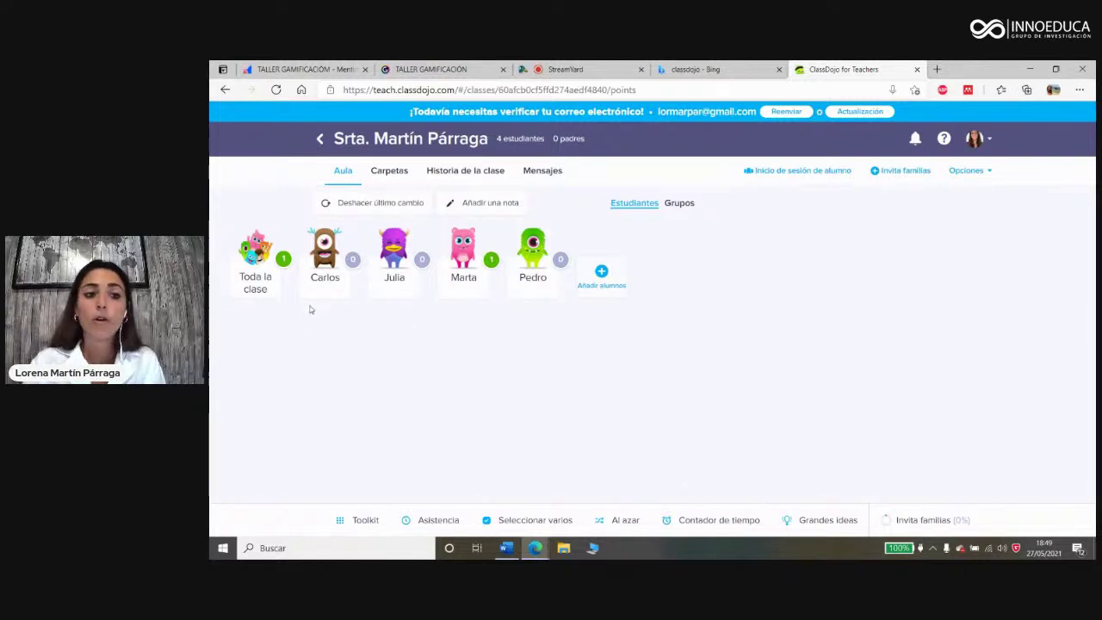
# Step: From Toda la clase, open Editar habilidades and start a new skill
pyautogui.click(257, 261)
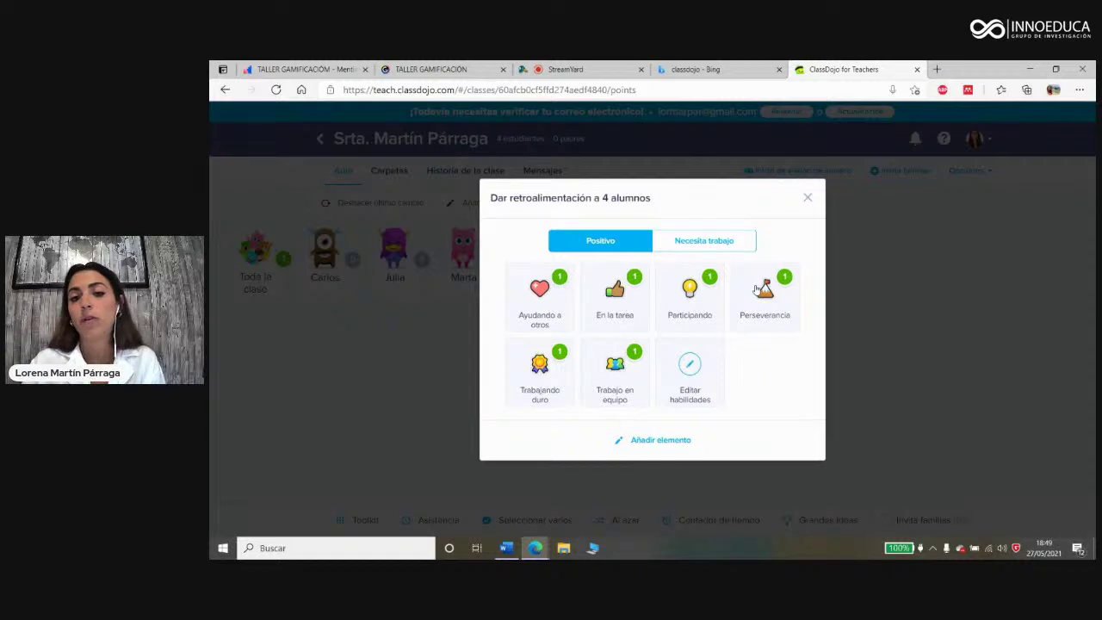
pyautogui.click(696, 373)
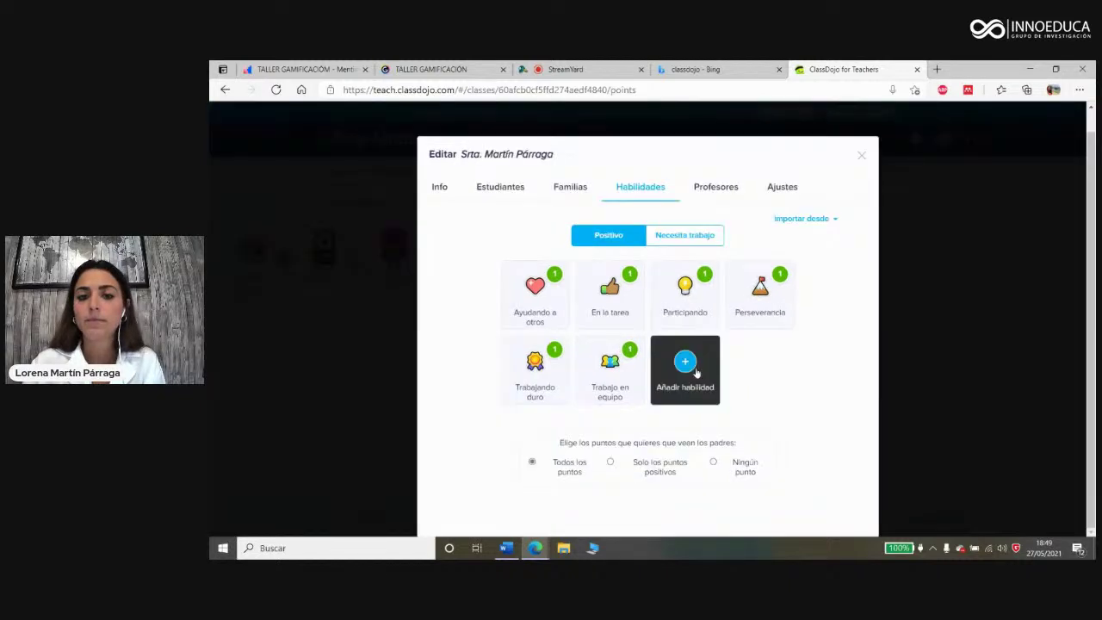
pyautogui.moveTo(532, 291)
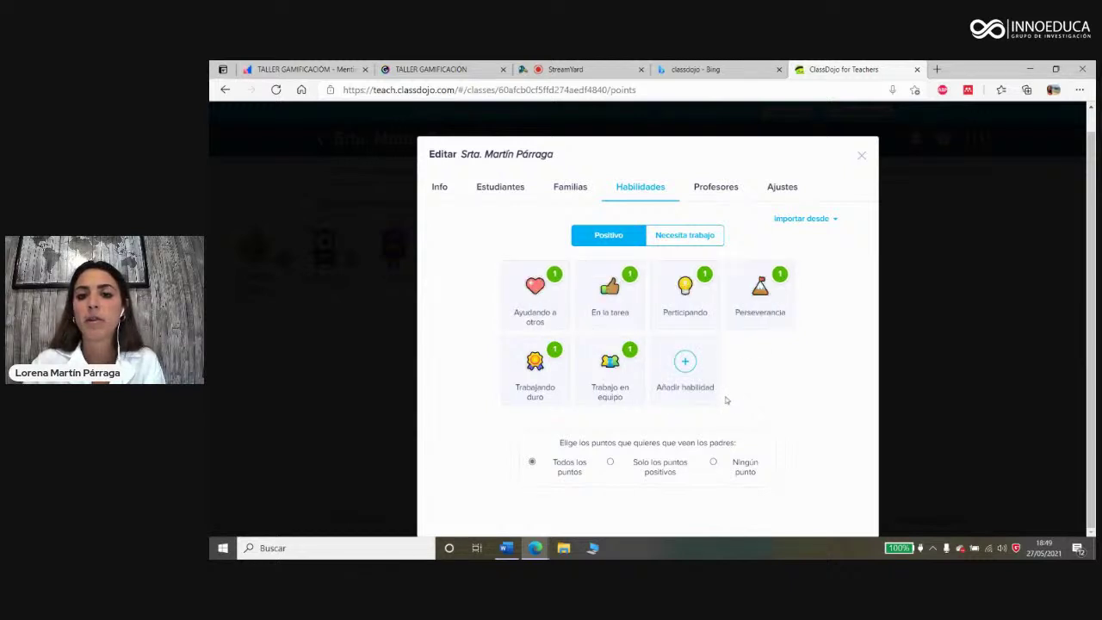
pyautogui.click(686, 363)
# Step: Create the positive skill 'Higiene' with the masked-face icon and a 2-point weight
pyautogui.click(650, 277)
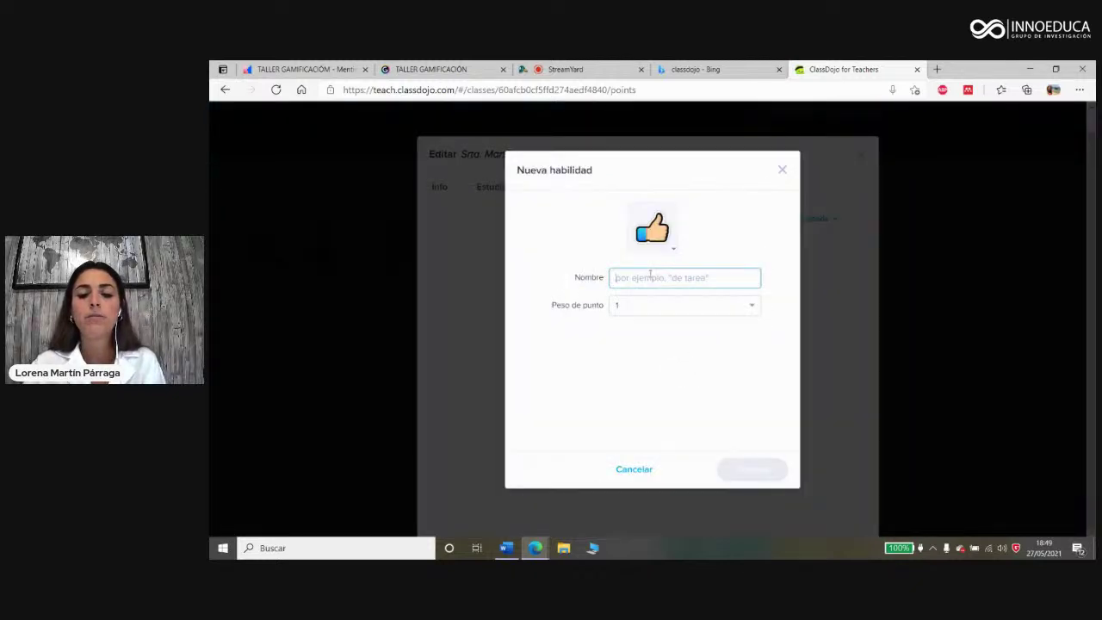
pyautogui.write('Higiene')
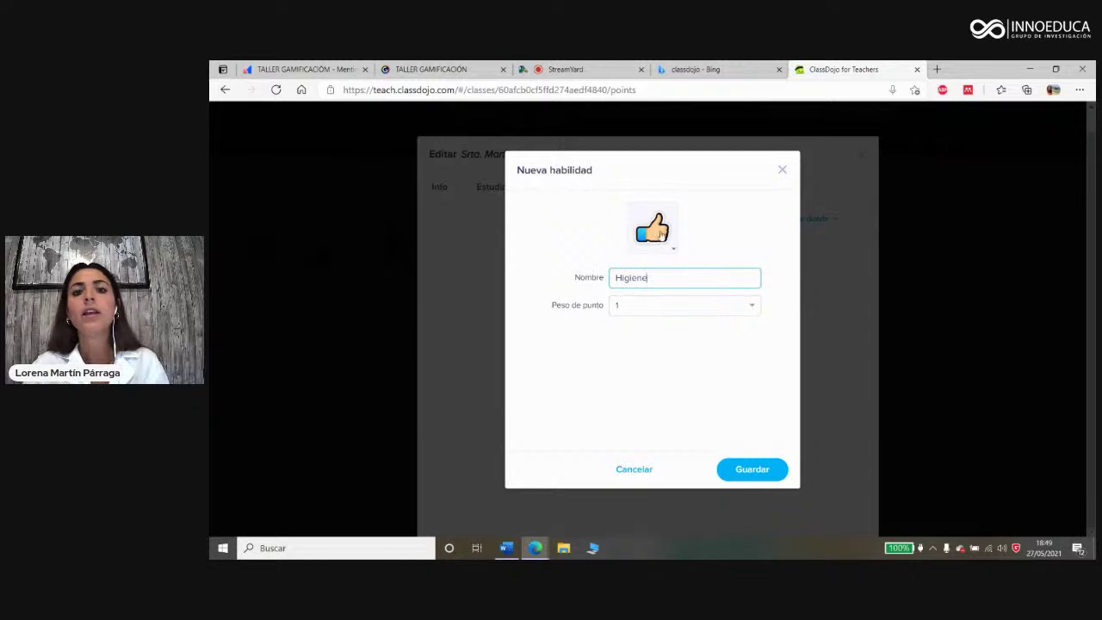
pyautogui.click(660, 237)
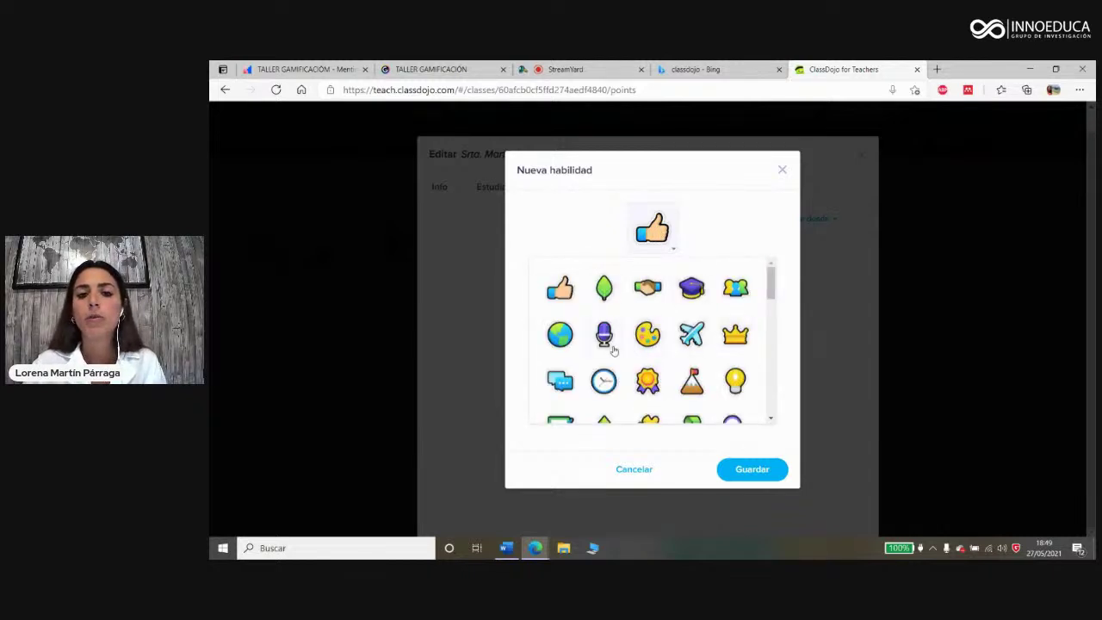
pyautogui.scroll(-5, 614, 351)
pyautogui.scroll(-5, 657, 327)
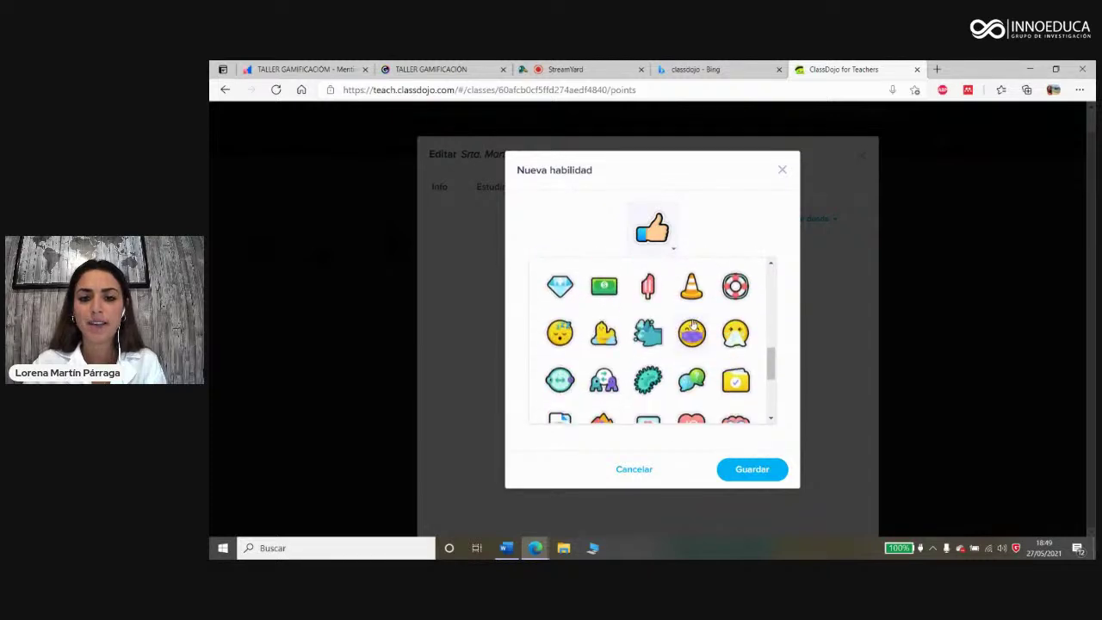
pyautogui.click(692, 328)
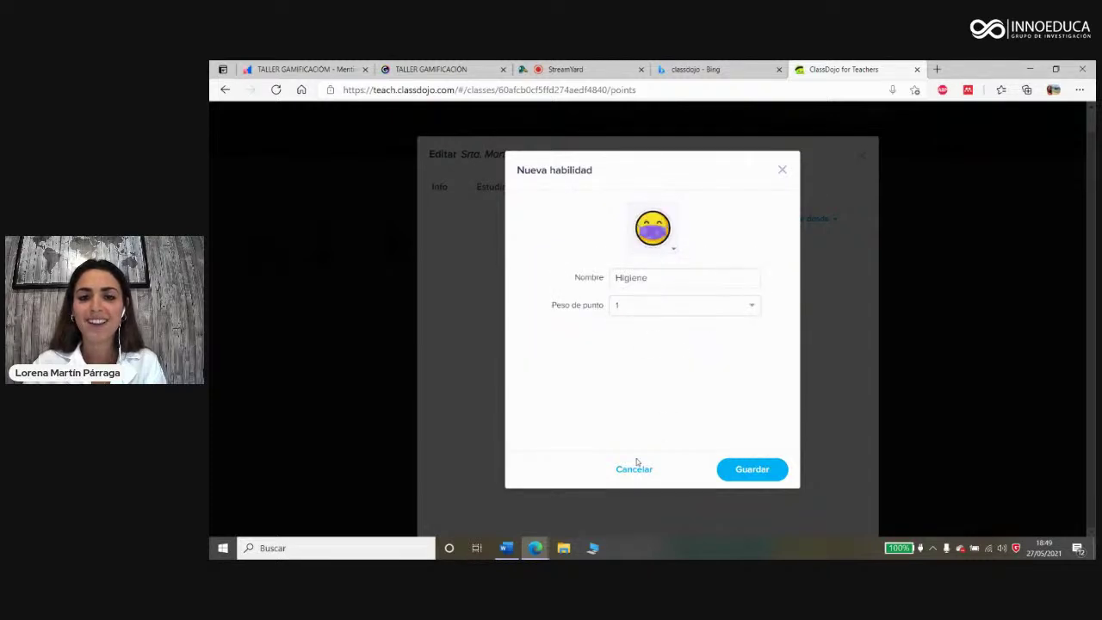
pyautogui.click(650, 314)
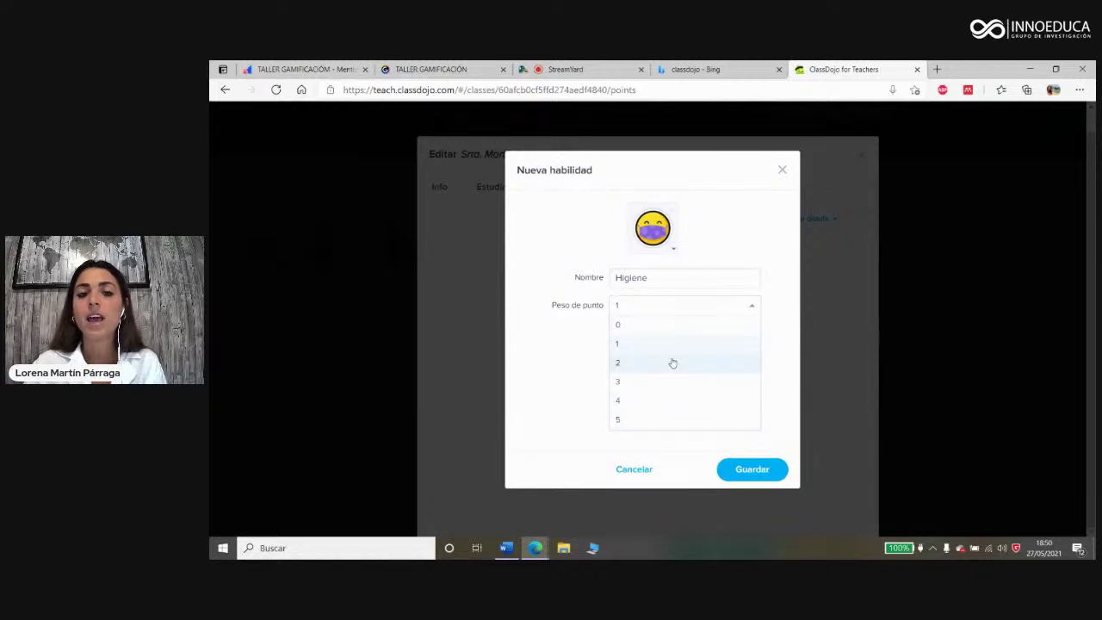
pyautogui.click(626, 368)
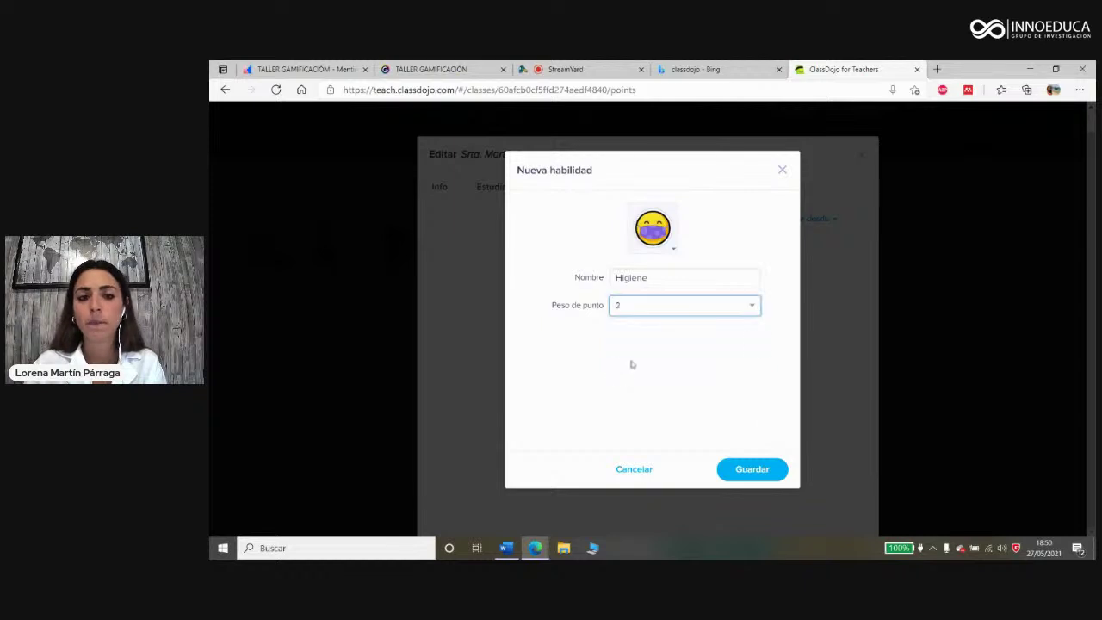
pyautogui.click(753, 471)
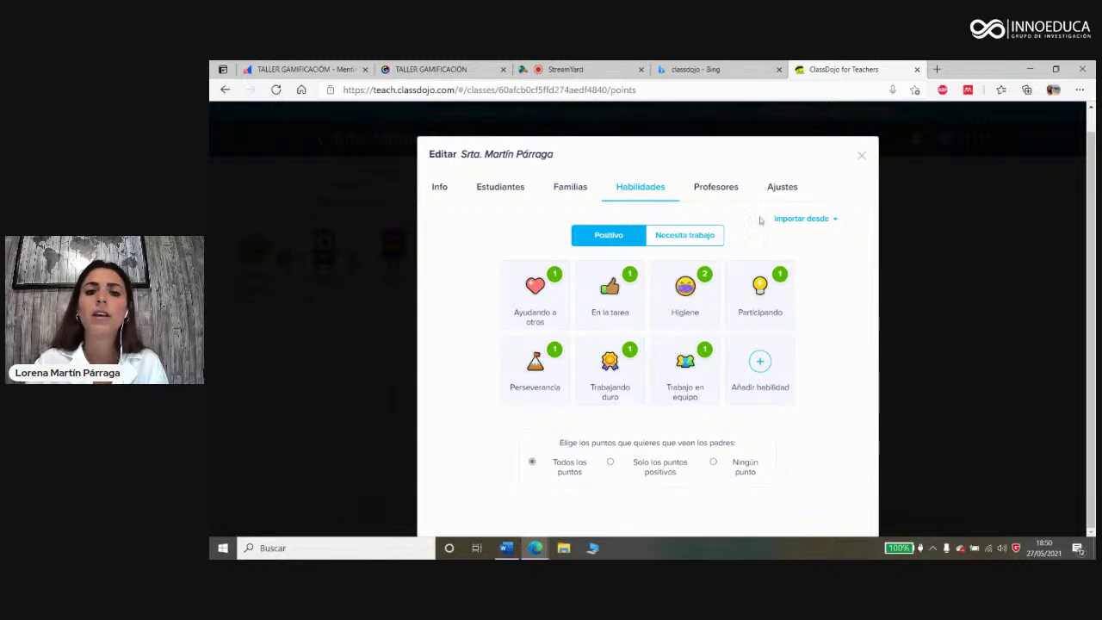
# Step: Add a Necesita trabajo skill 'Falta de atención' with a thumbs-down icon and -0 weight
pyautogui.click(675, 243)
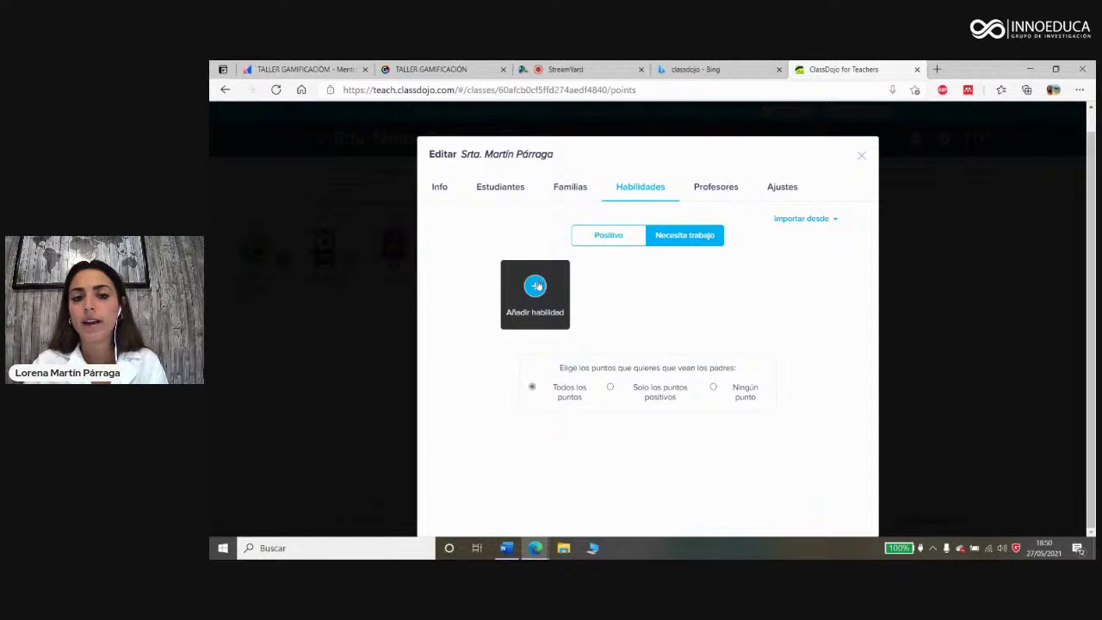
pyautogui.click(534, 286)
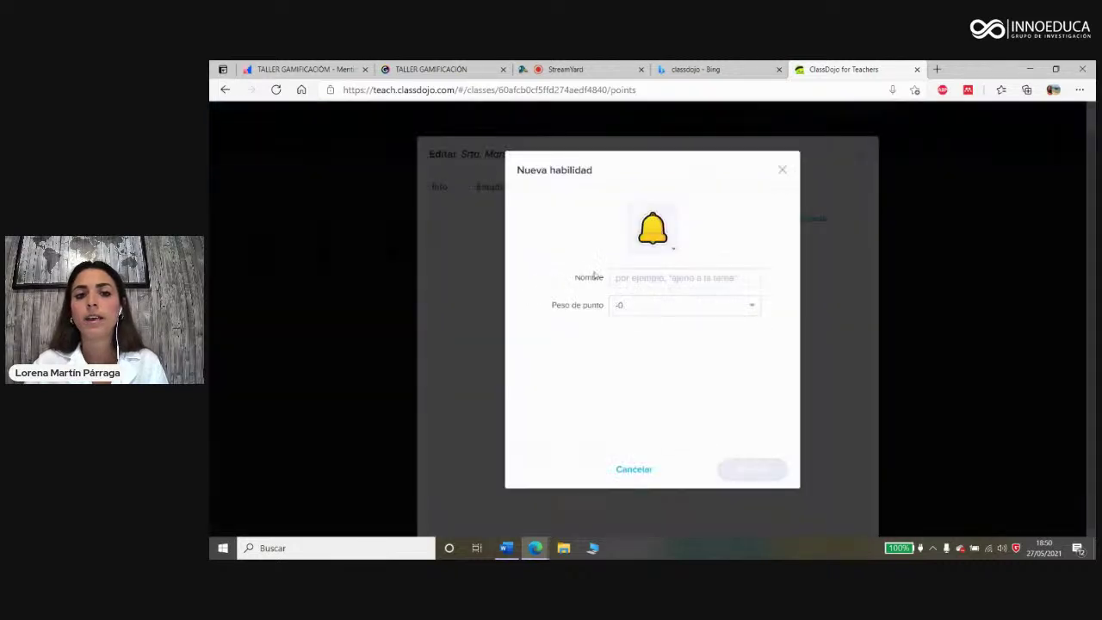
pyautogui.click(653, 280)
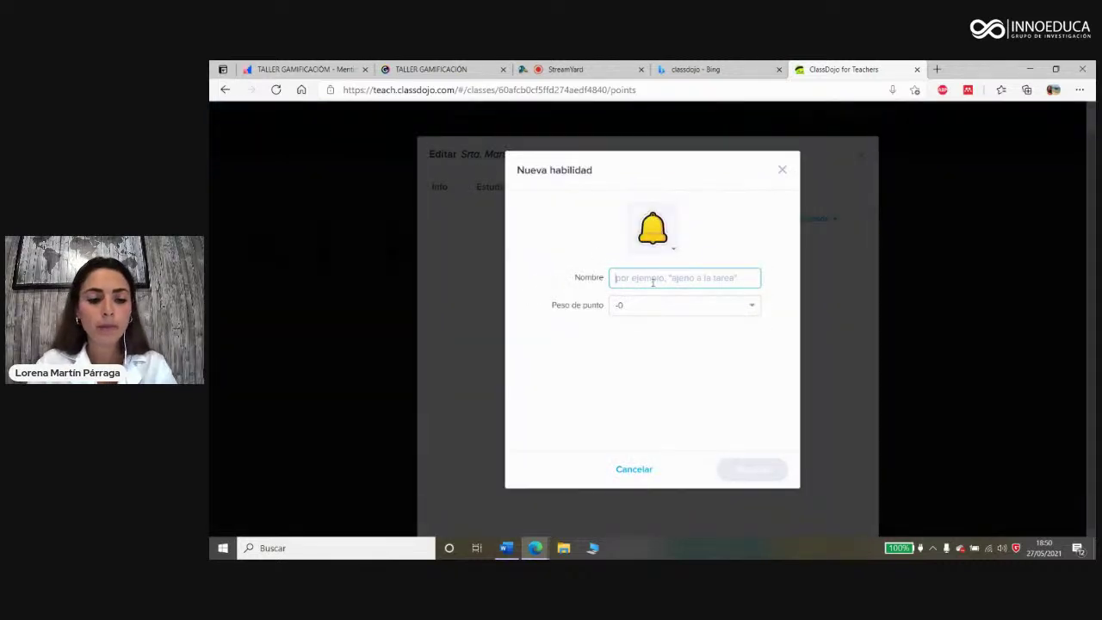
pyautogui.write('Falta de')
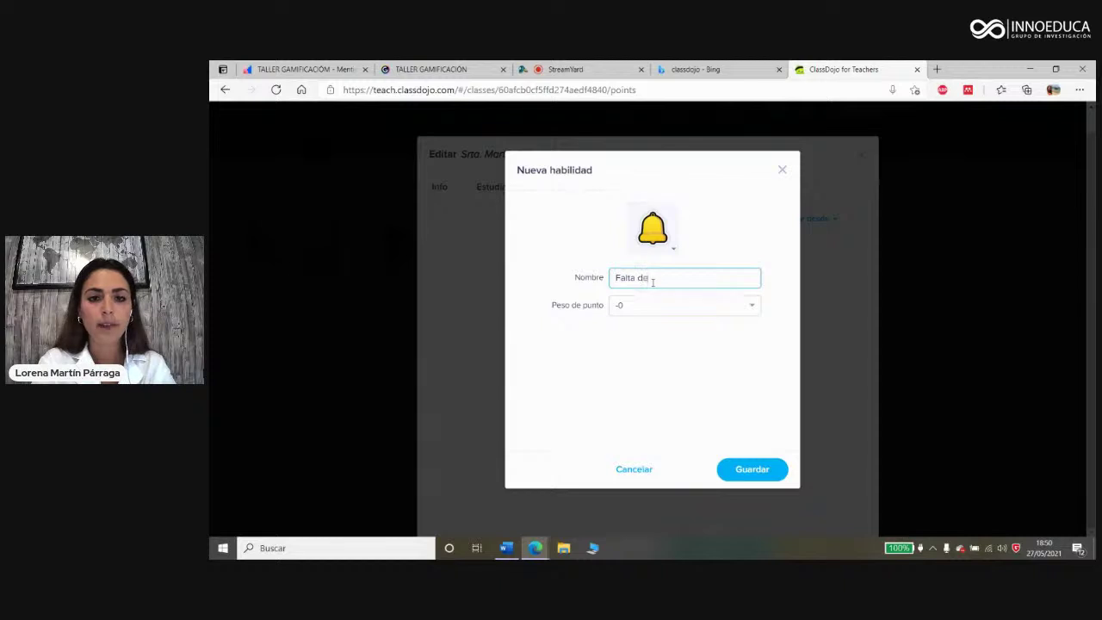
pyautogui.write(' atención')
pyautogui.click(665, 245)
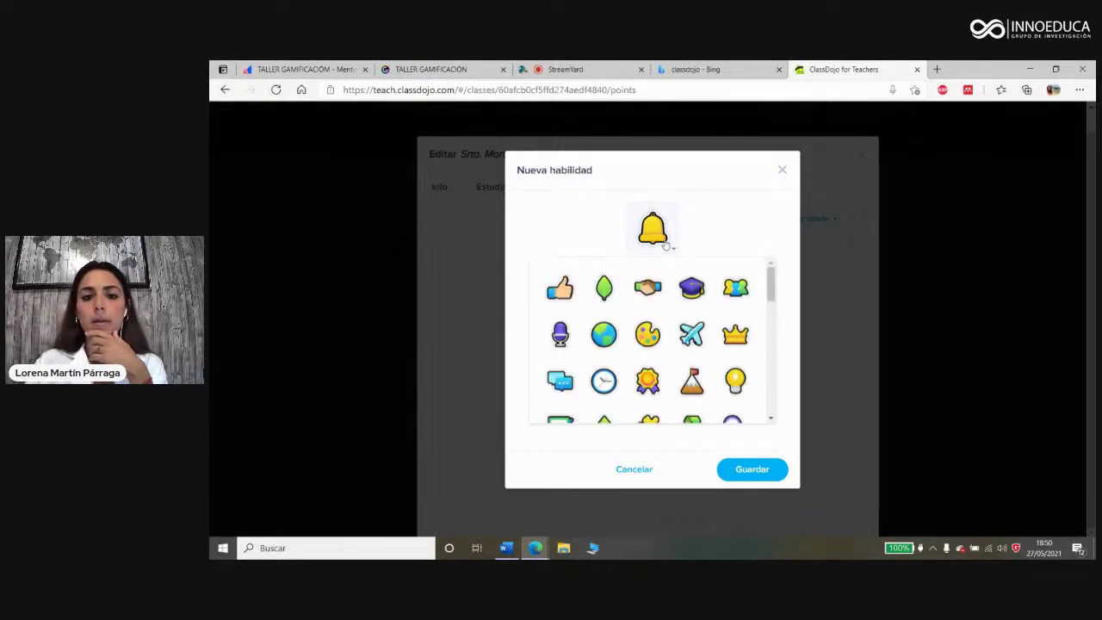
pyautogui.scroll(-3, 685, 338)
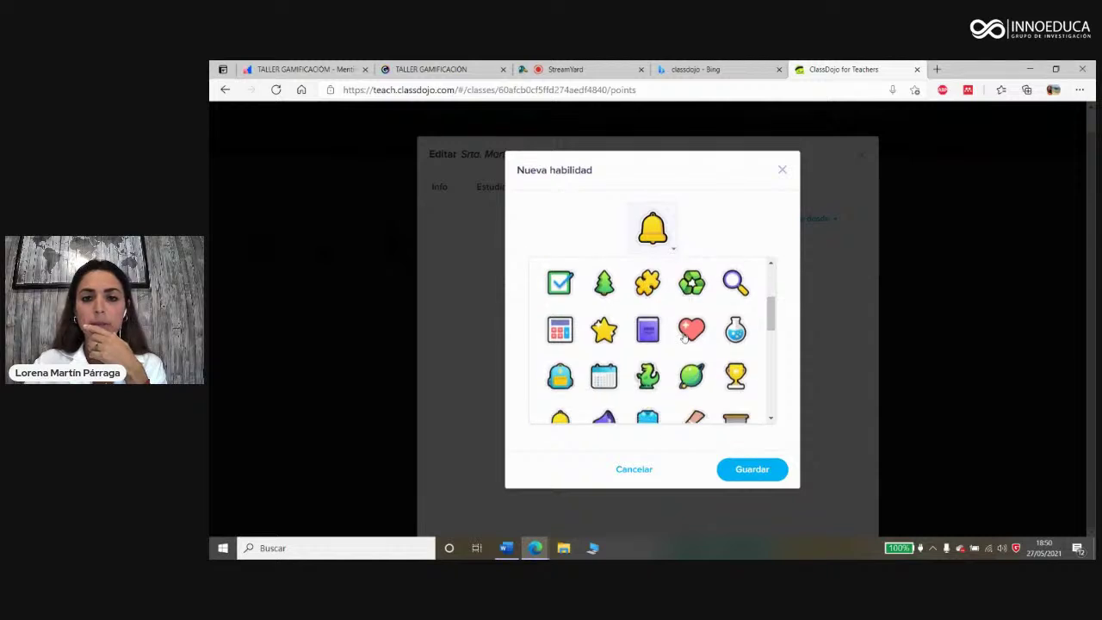
pyautogui.click(650, 306)
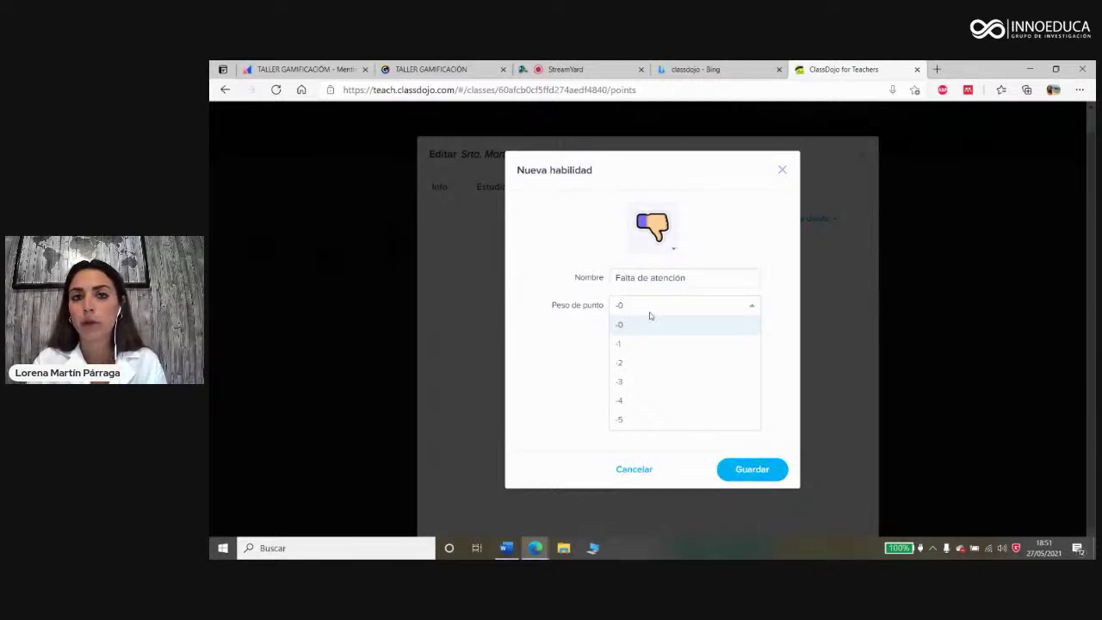
pyautogui.click(694, 310)
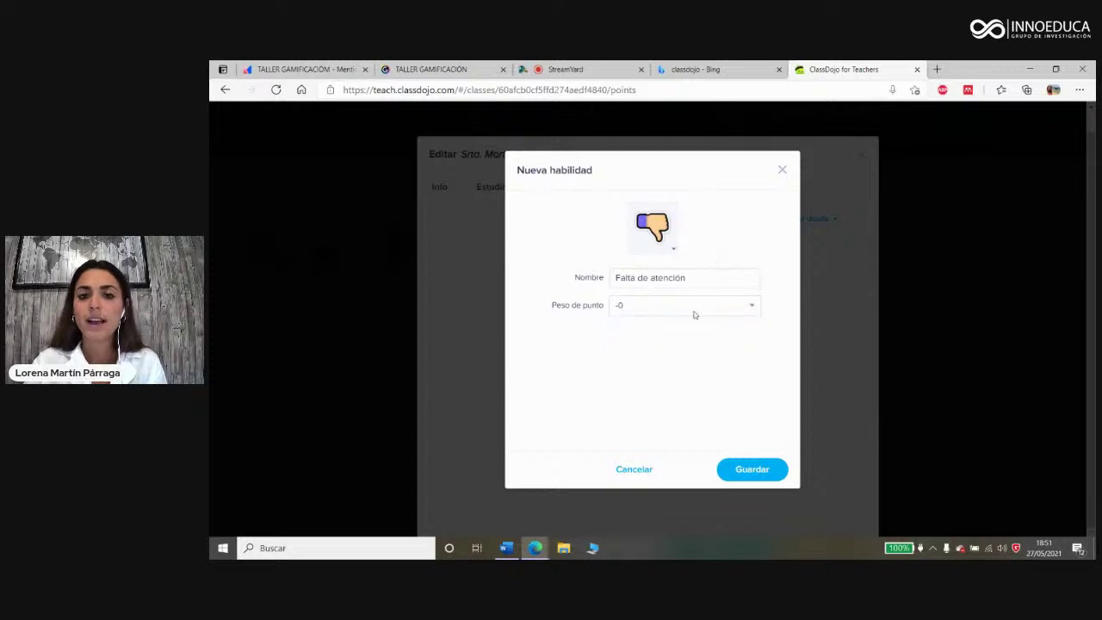
pyautogui.click(752, 470)
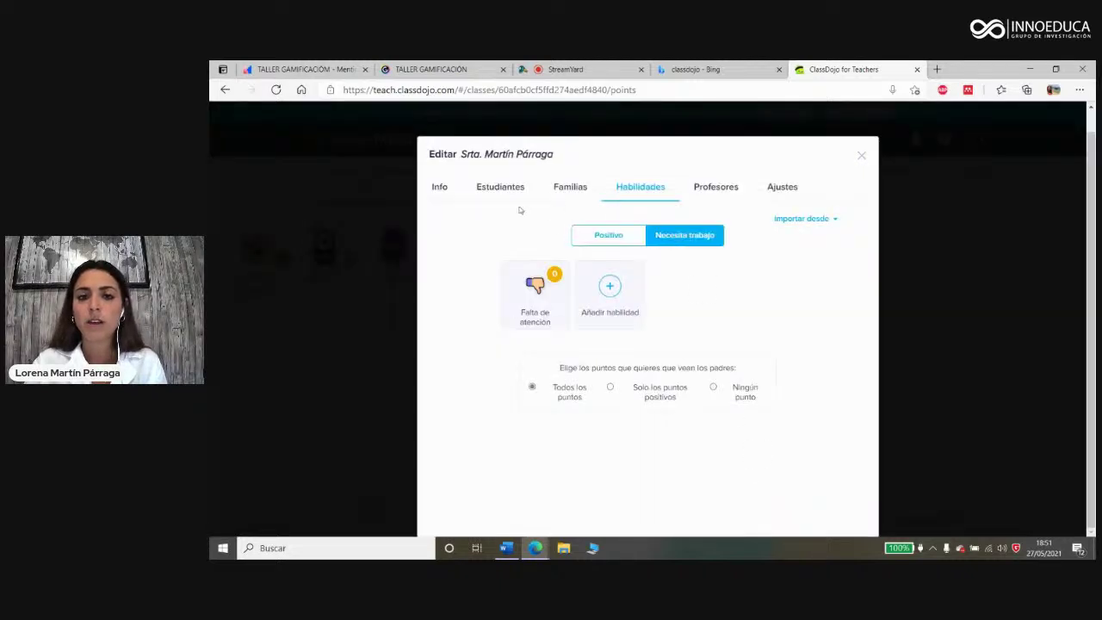
# Step: Close the skills editor and give all four students a Trabajo en equipo point
pyautogui.click(598, 236)
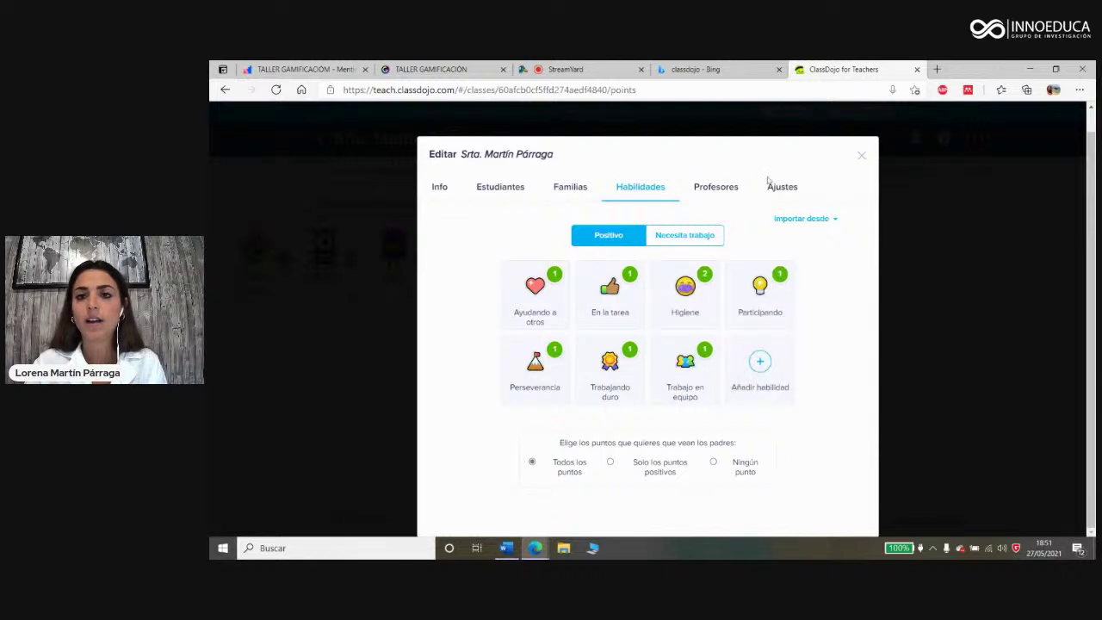
pyautogui.click(864, 156)
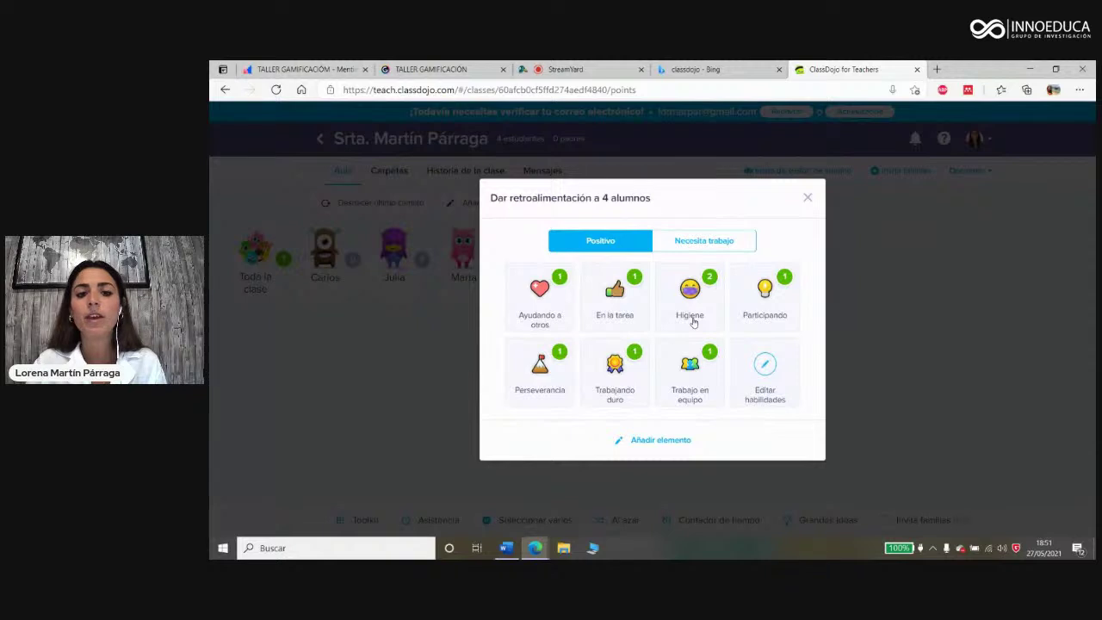
pyautogui.click(696, 375)
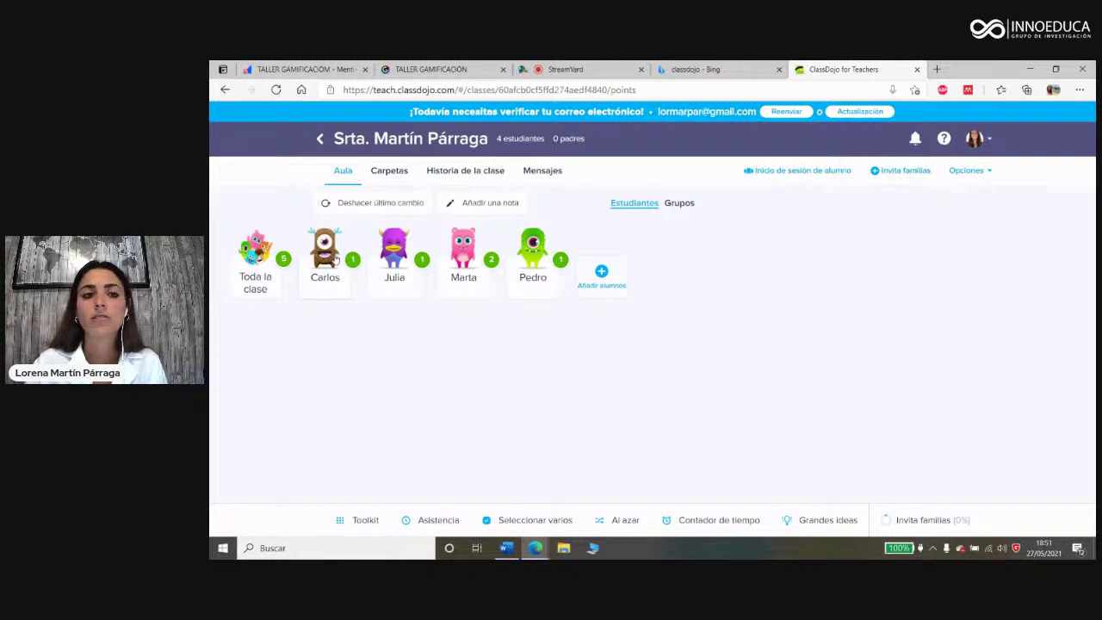
# Step: Award Carlos 2 points for Higiene
pyautogui.click(336, 260)
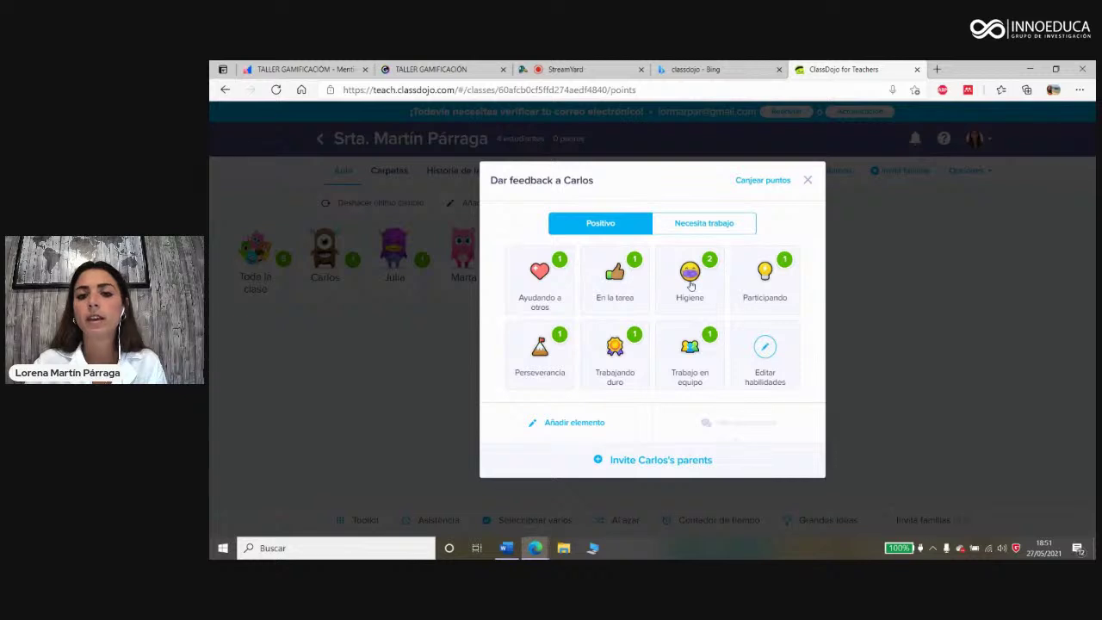
pyautogui.click(690, 280)
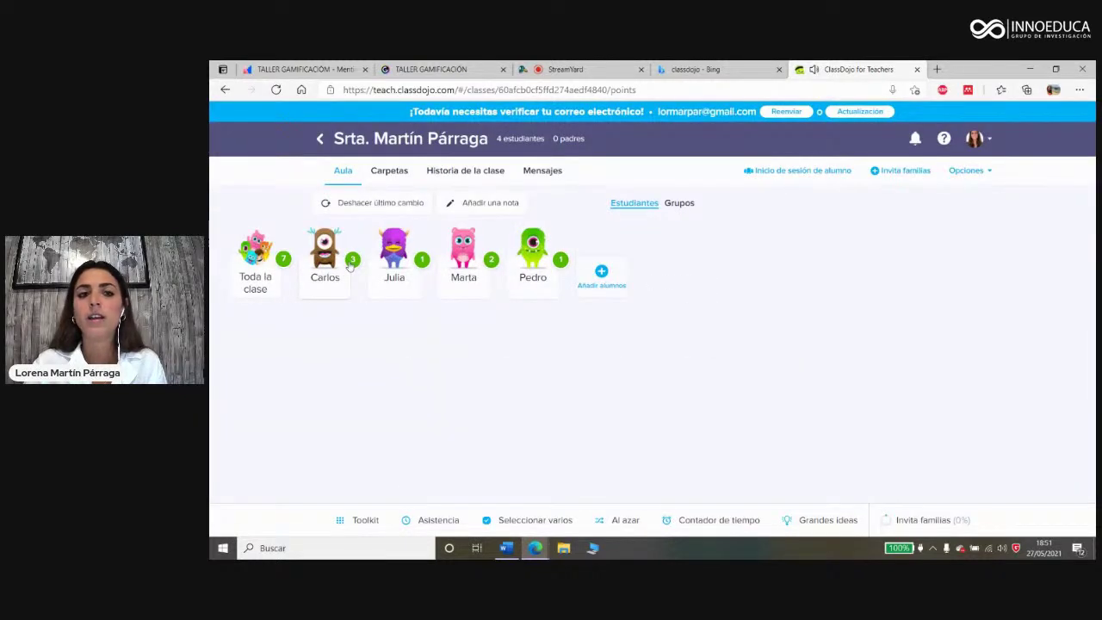
pyautogui.click(686, 206)
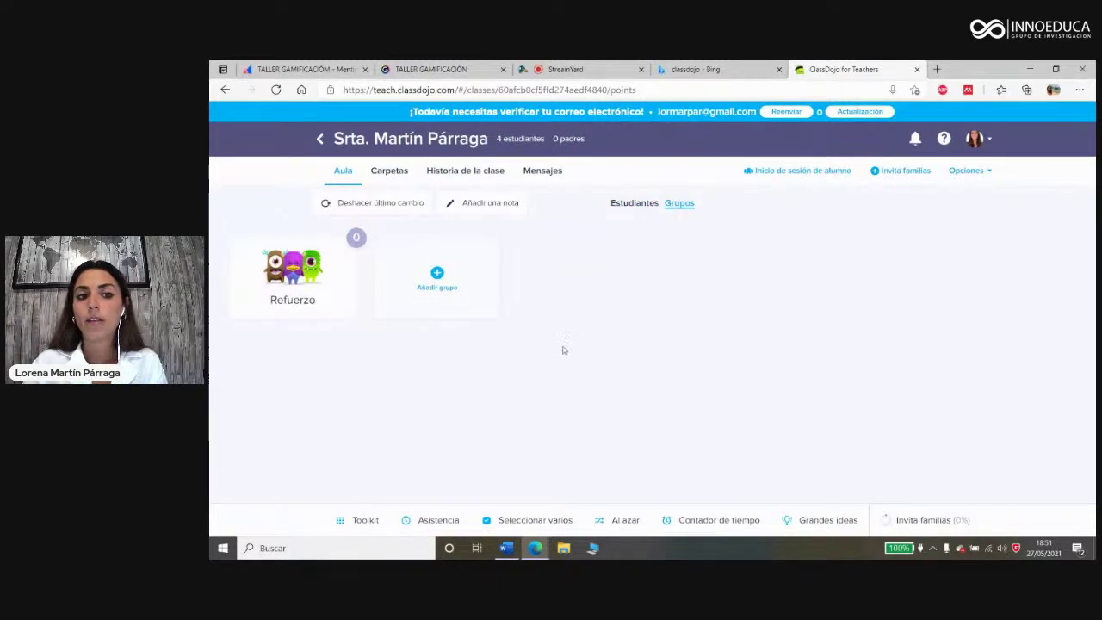
# Step: Reward the Refuerzo group with Perseverancia and the parent note 'Progresan adecuadamente'
pyautogui.click(283, 282)
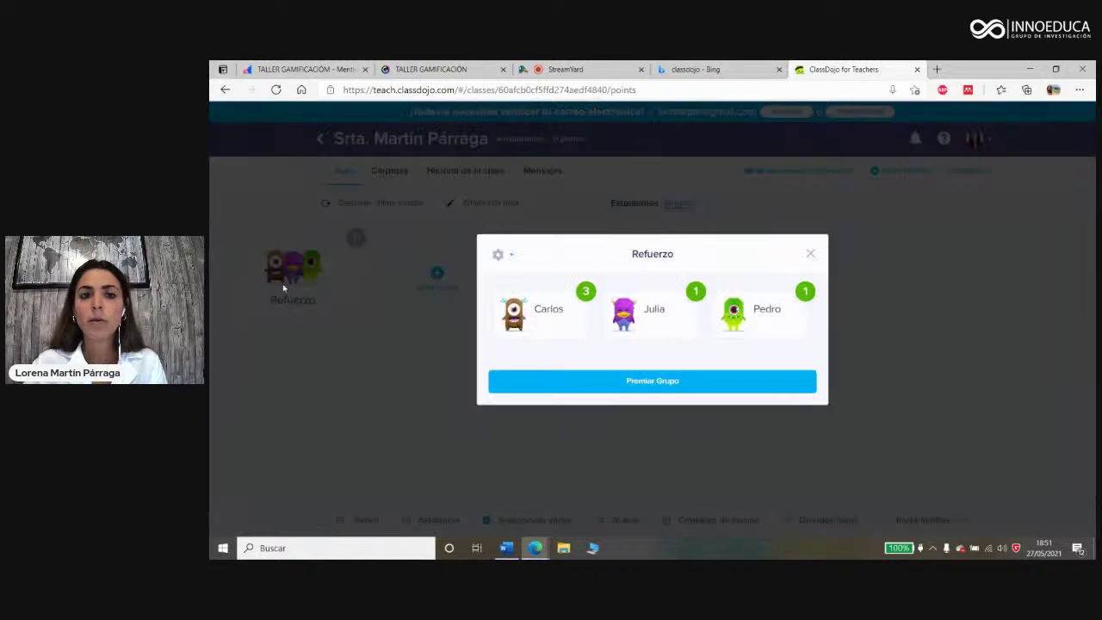
pyautogui.click(657, 386)
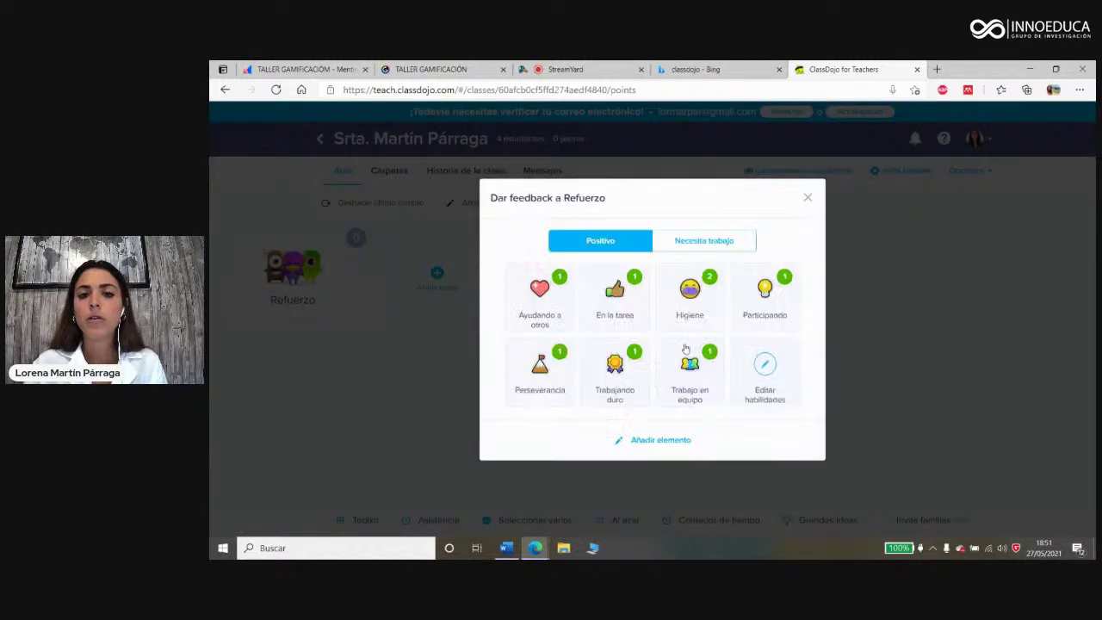
pyautogui.click(545, 380)
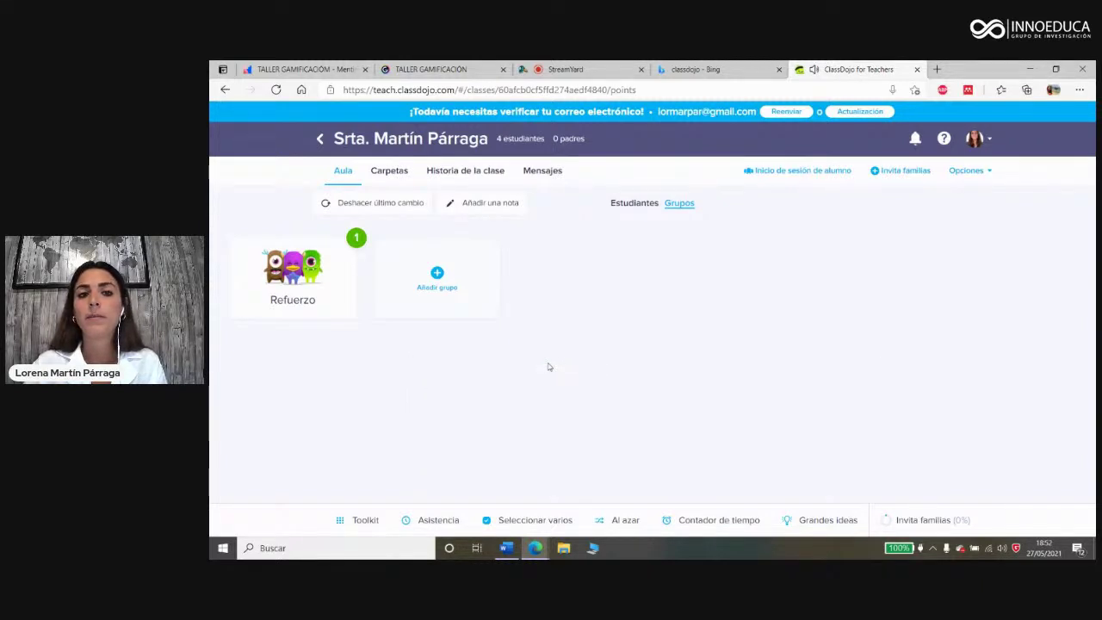
pyautogui.click(482, 203)
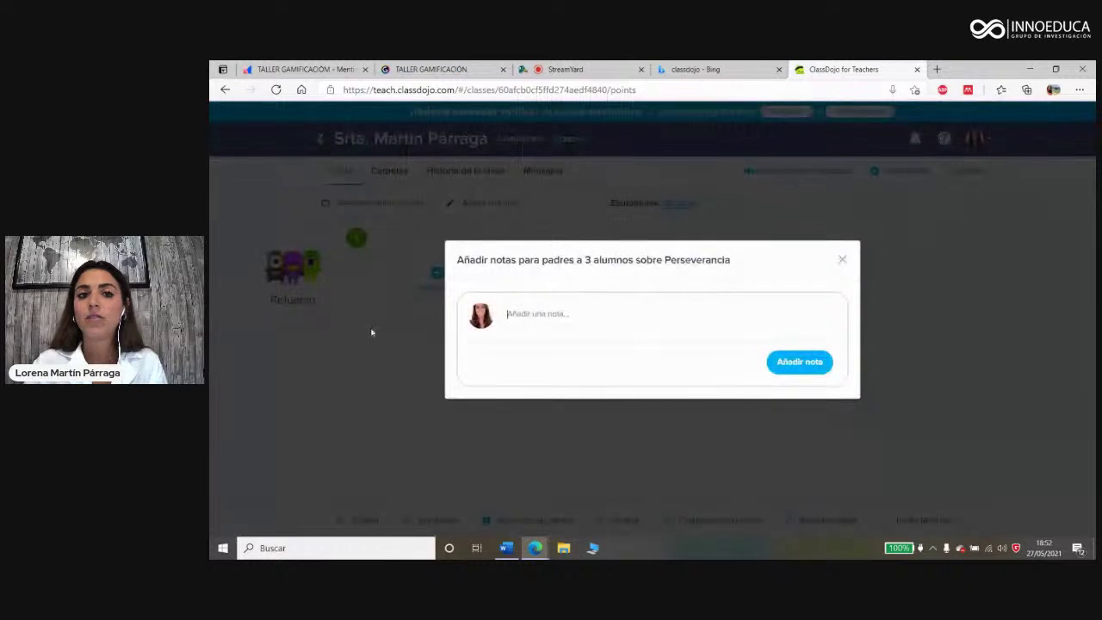
pyautogui.write('P')
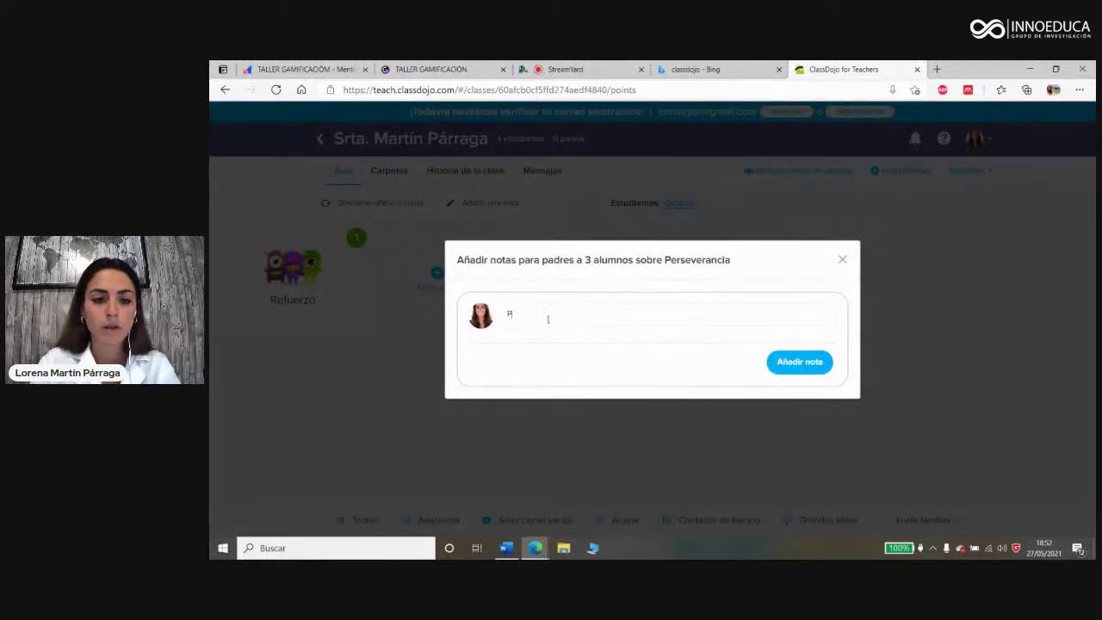
pyautogui.write('rogresan')
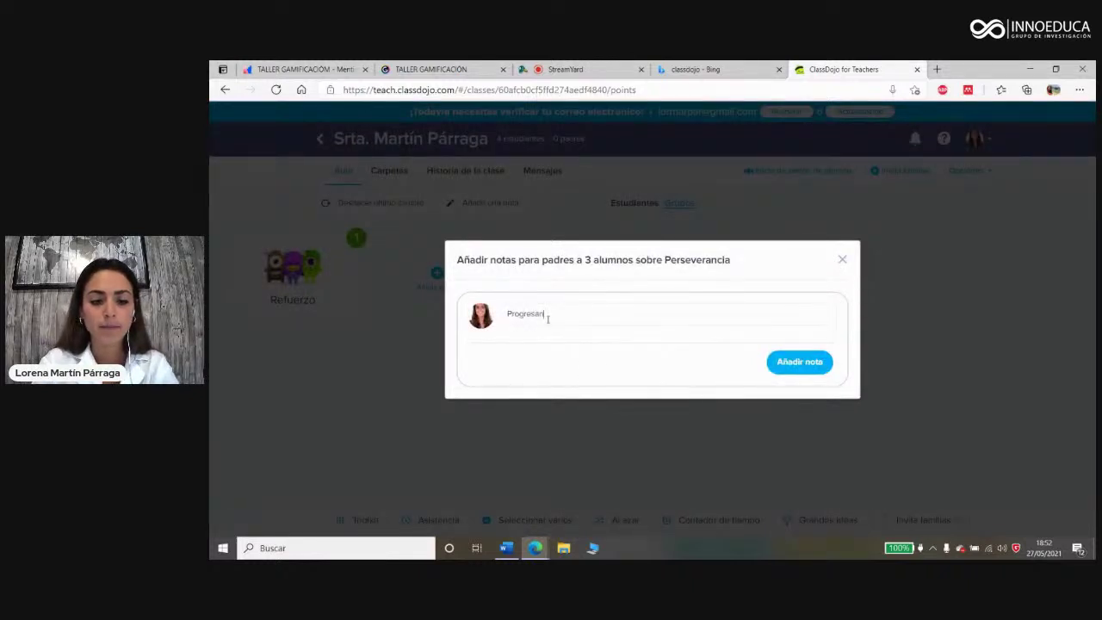
pyautogui.write(' adecuadamente')
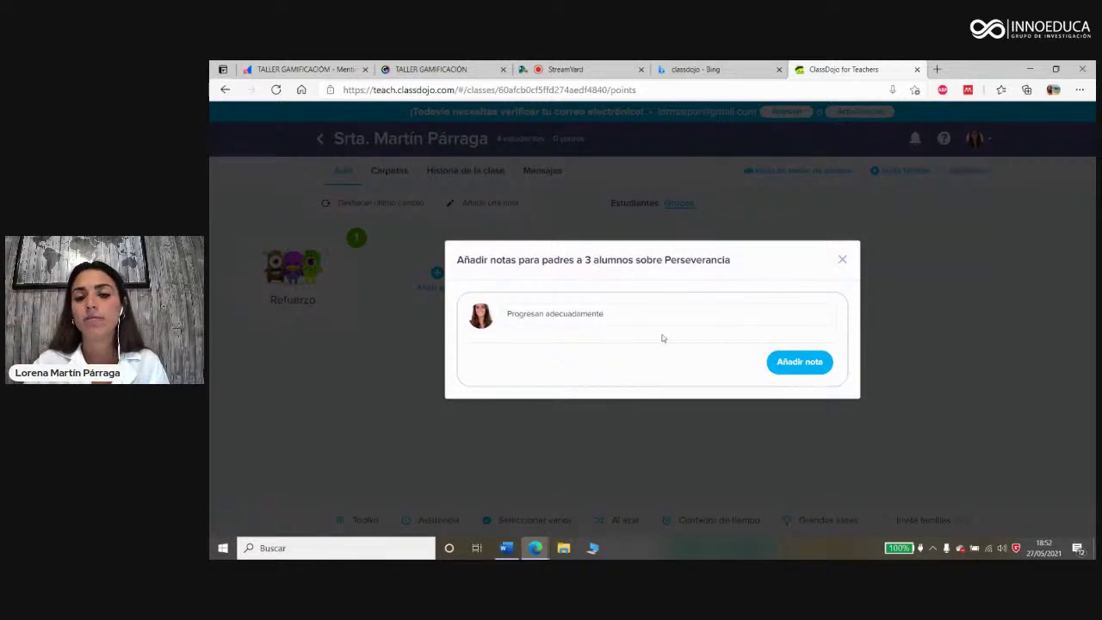
pyautogui.click(800, 362)
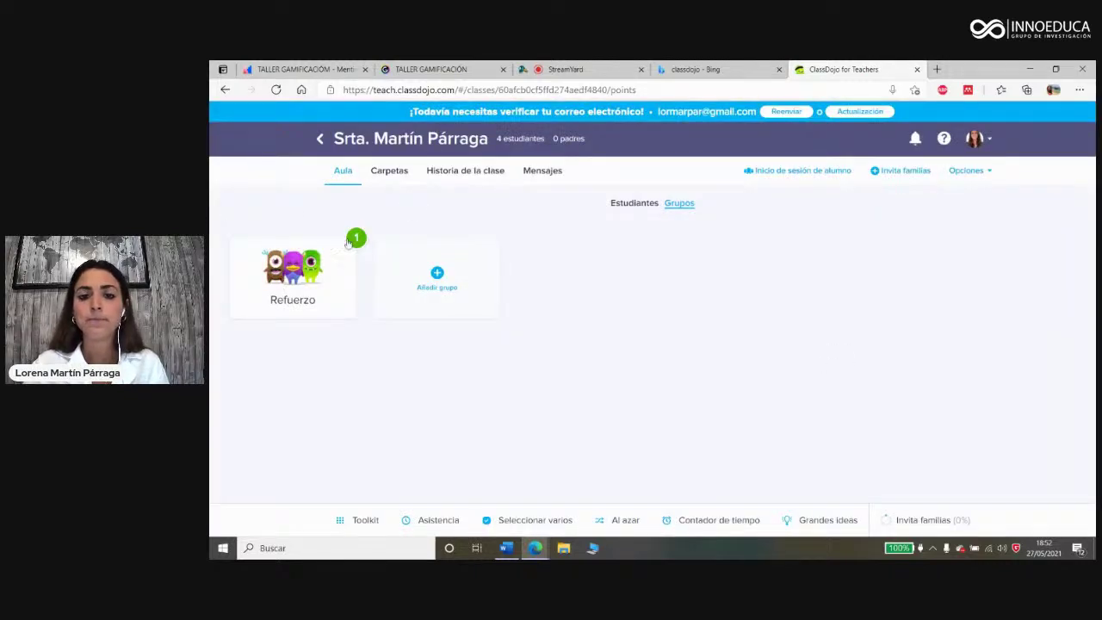
pyautogui.click(637, 207)
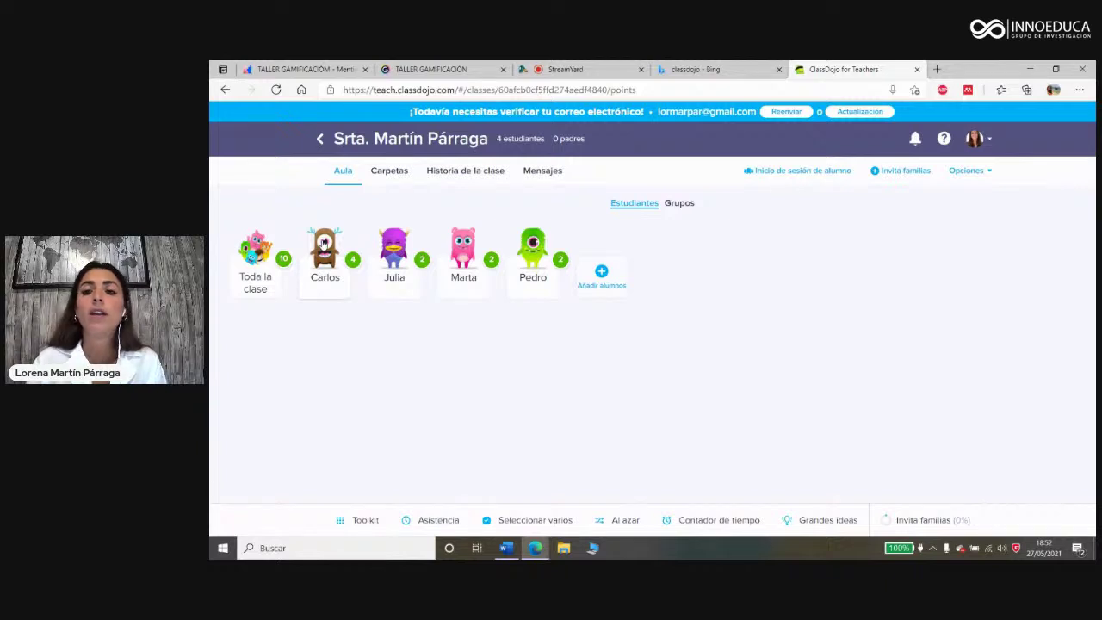
pyautogui.click(978, 172)
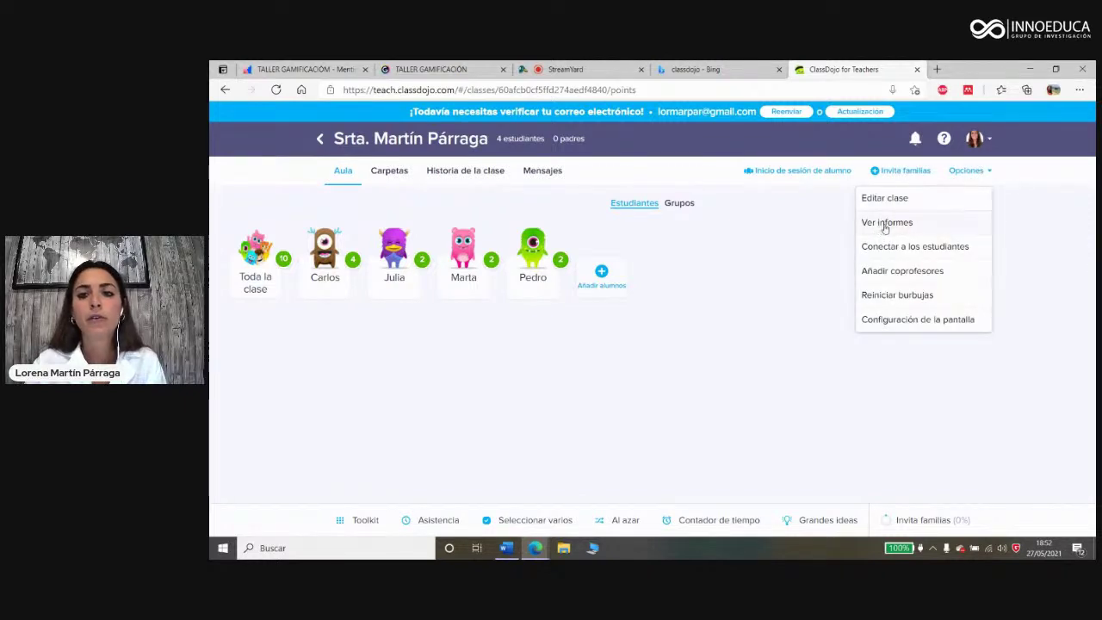
pyautogui.click(884, 223)
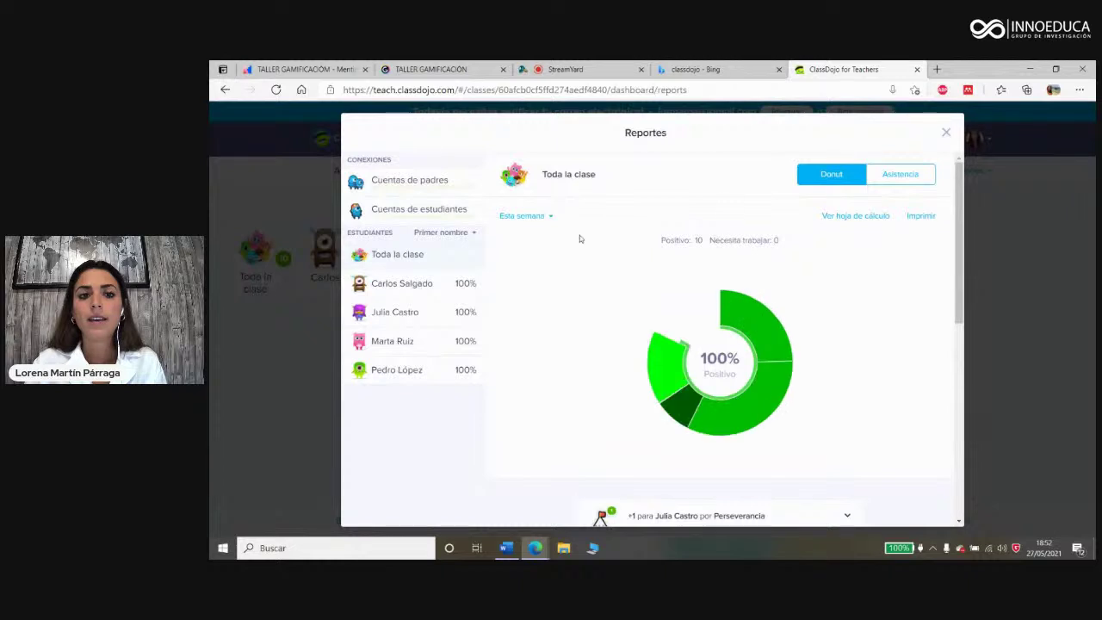
pyautogui.scroll(-3, 713, 296)
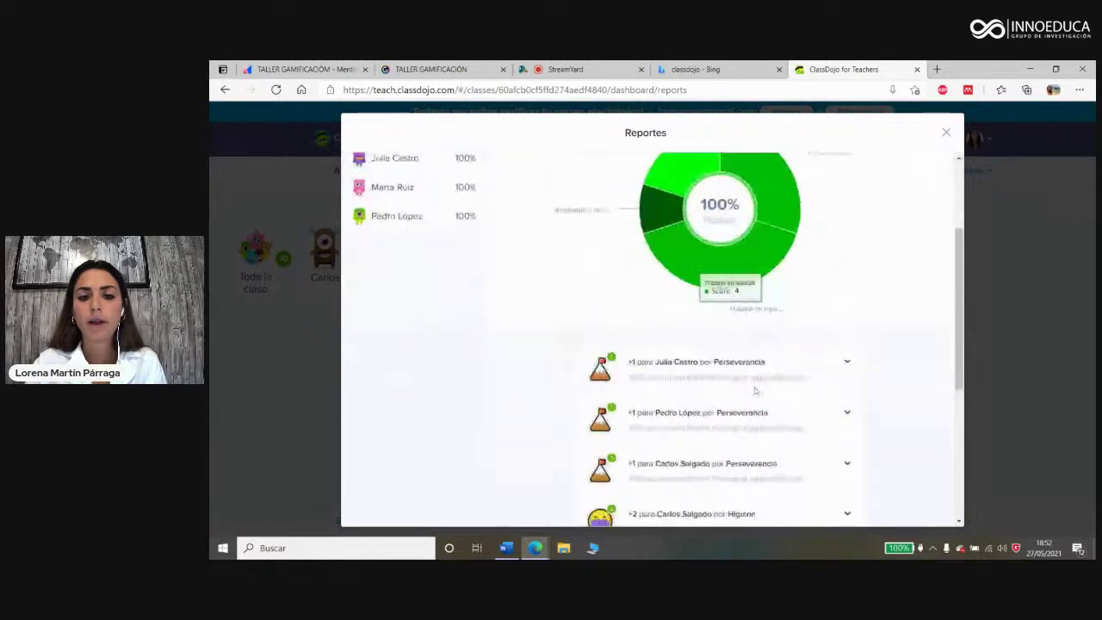
pyautogui.scroll(-2, 721, 362)
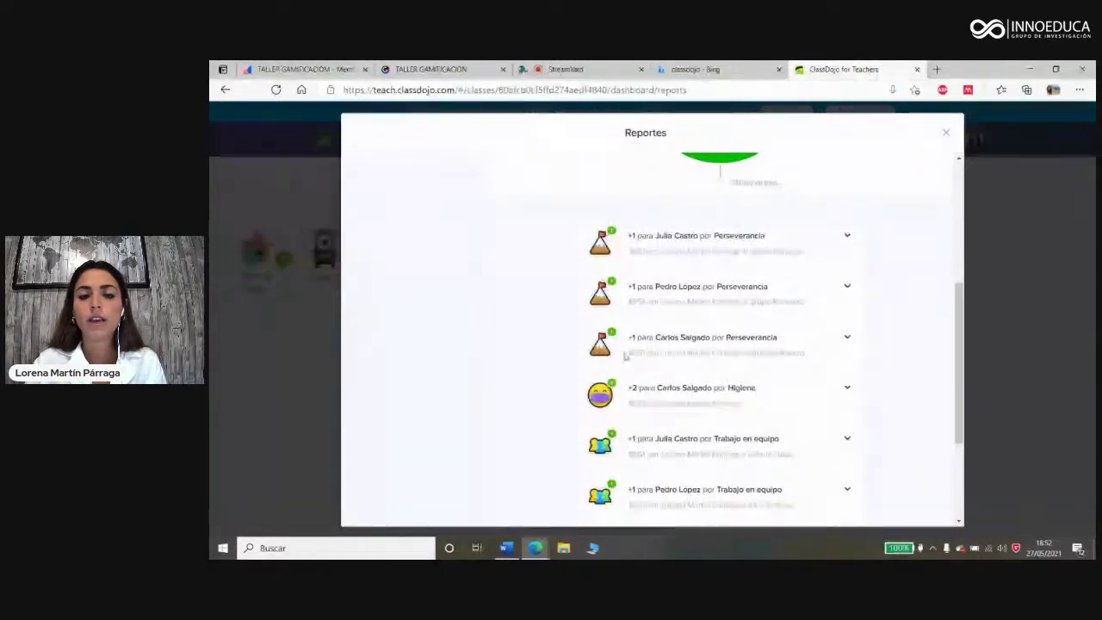
pyautogui.scroll(-3, 792, 331)
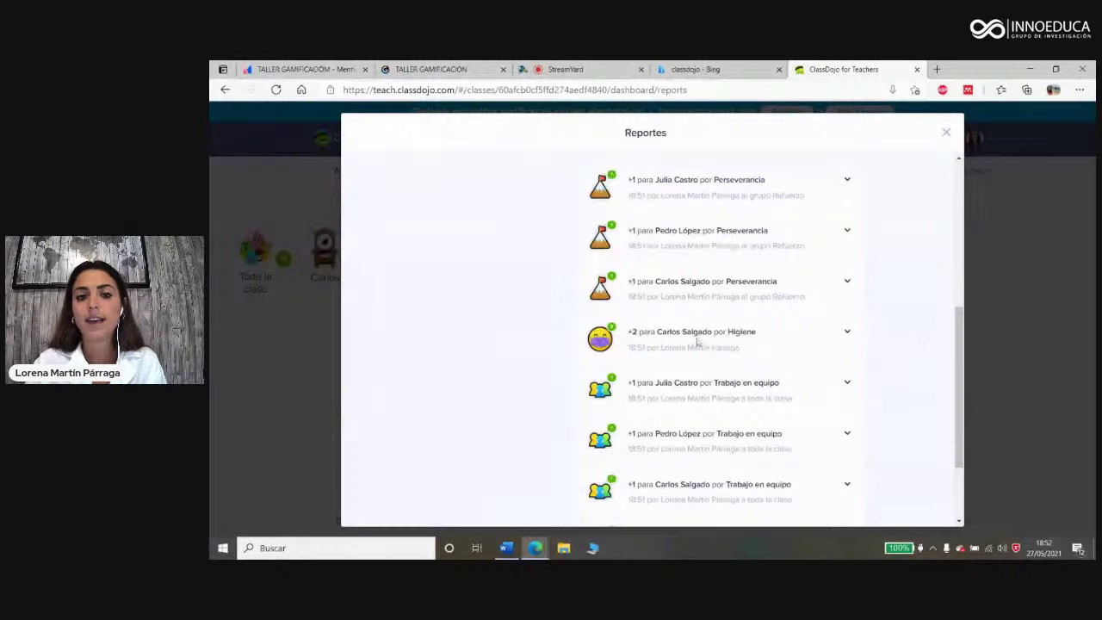
pyautogui.scroll(-1, 727, 333)
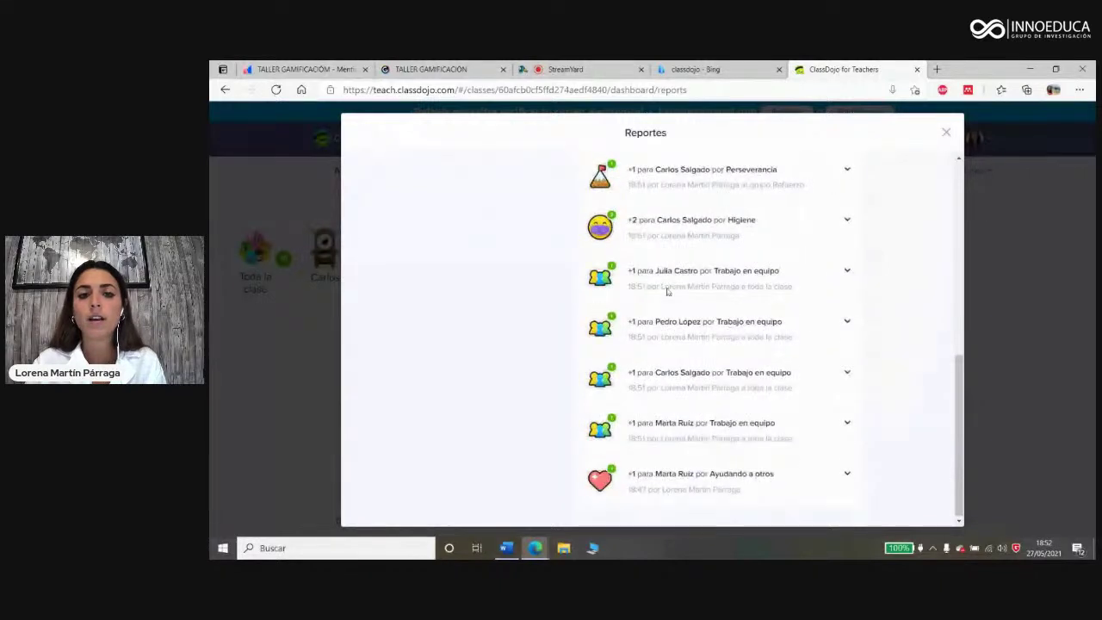
pyautogui.scroll(5, 728, 321)
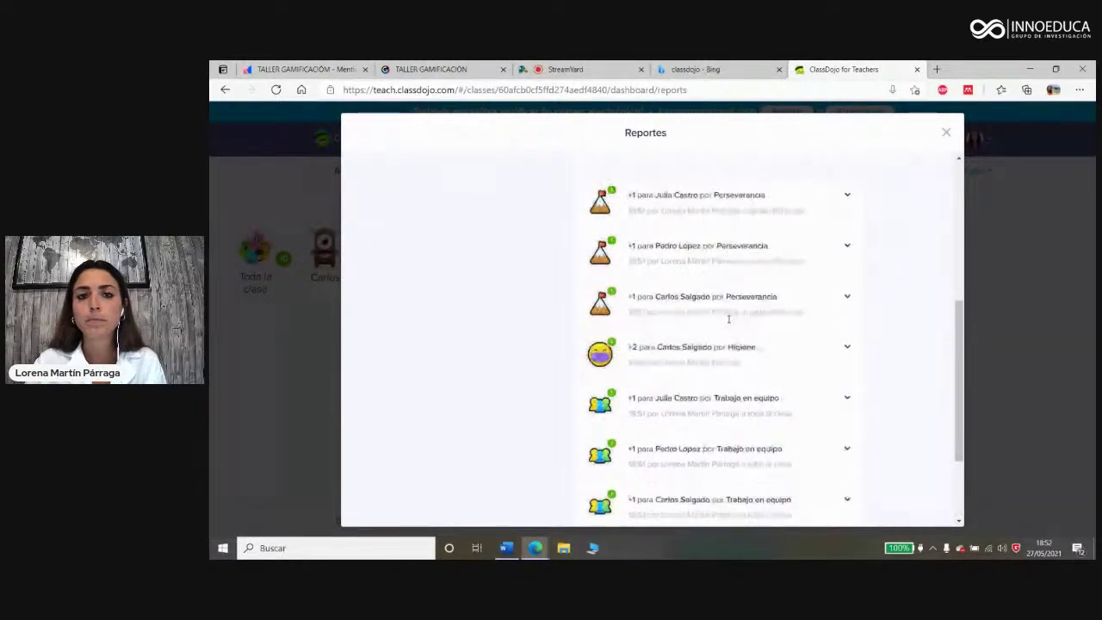
pyautogui.scroll(2, 740, 301)
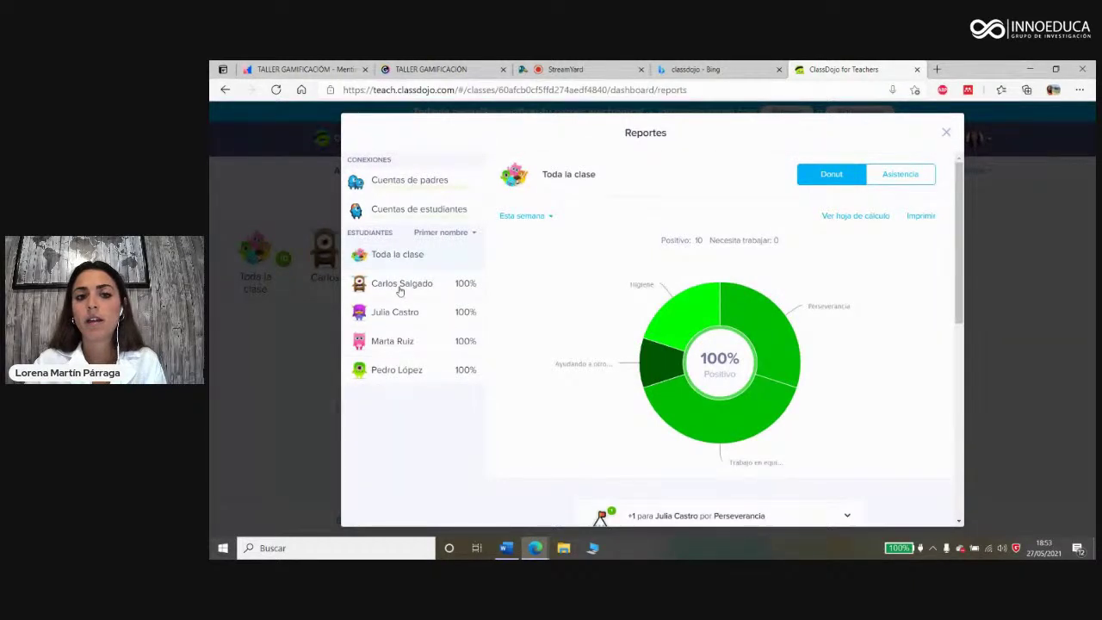
pyautogui.click(399, 291)
pyautogui.scroll(-5, 762, 336)
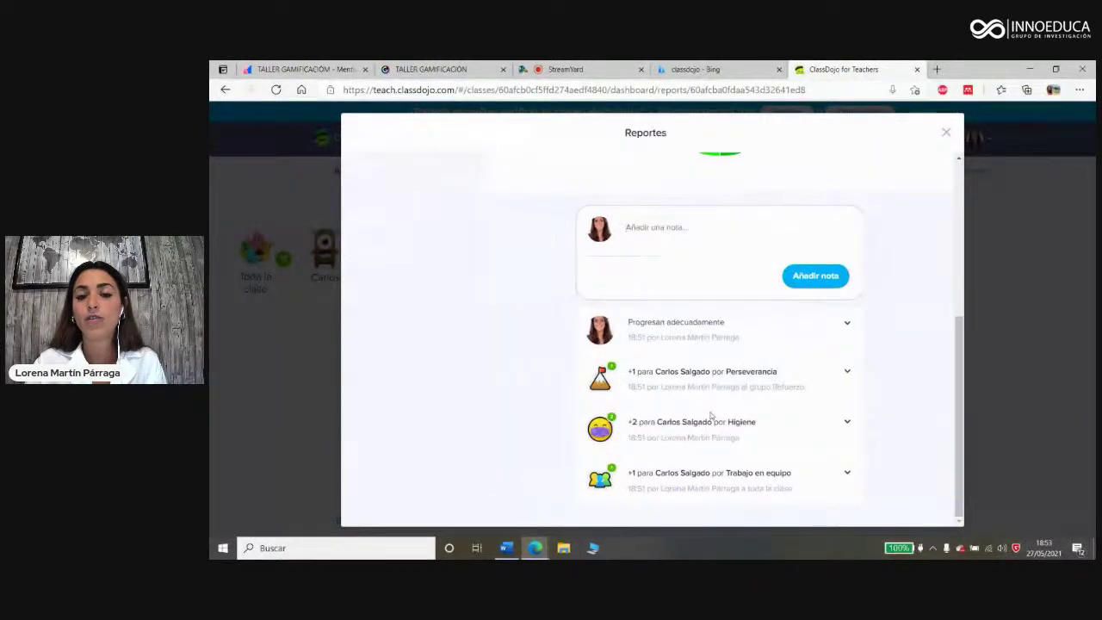
pyautogui.scroll(5, 713, 418)
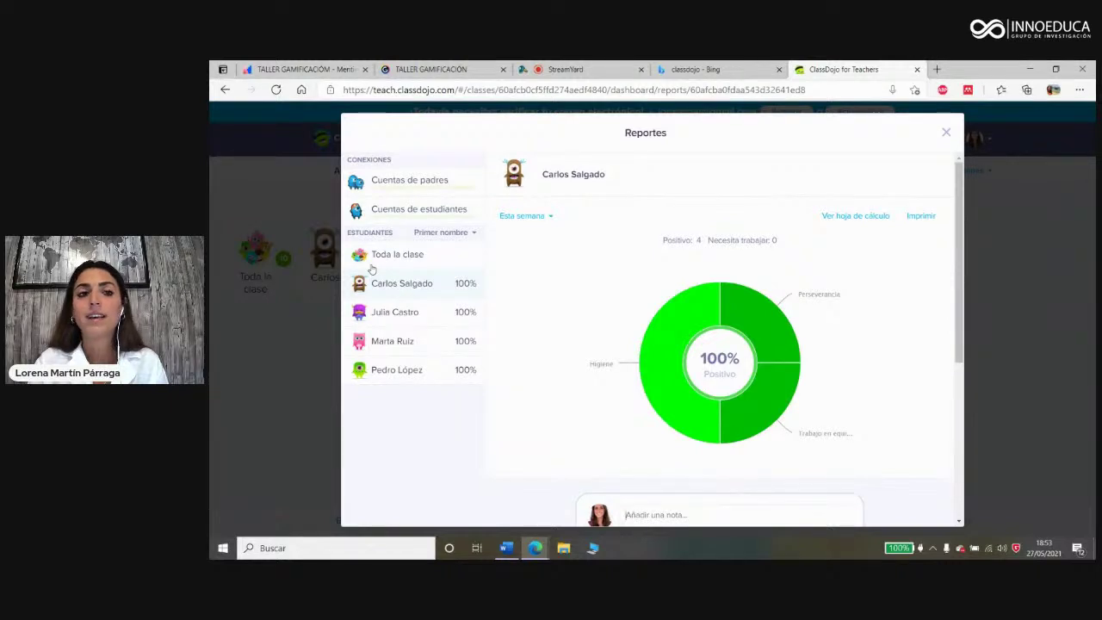
# Step: Look at the parent and co-teacher invitation options, then close Reportes and the class settings
pyautogui.click(389, 189)
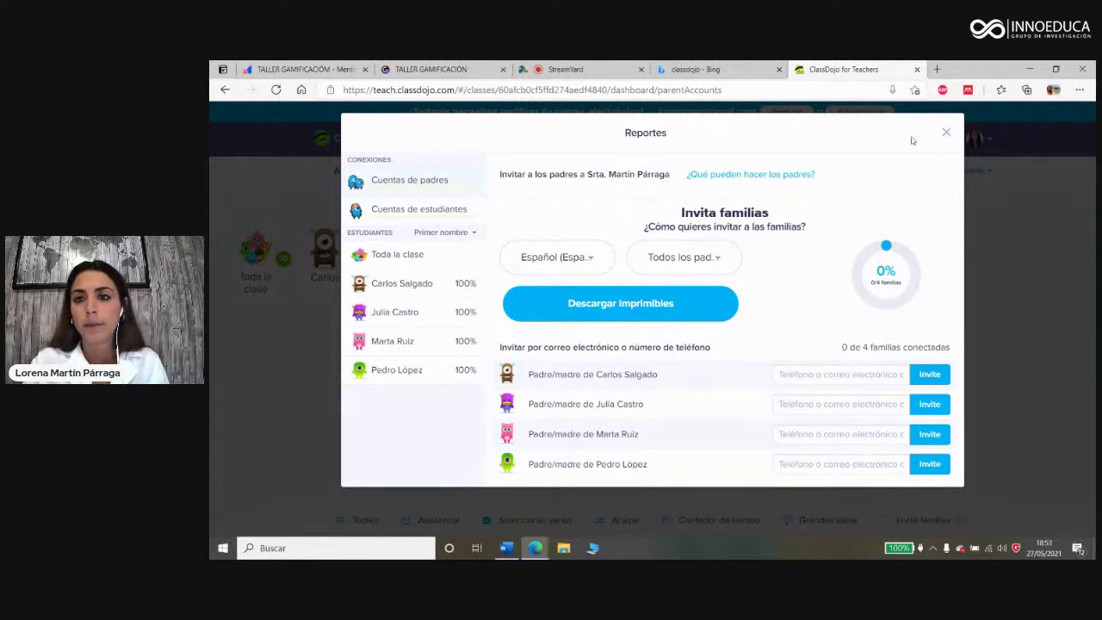
pyautogui.click(946, 134)
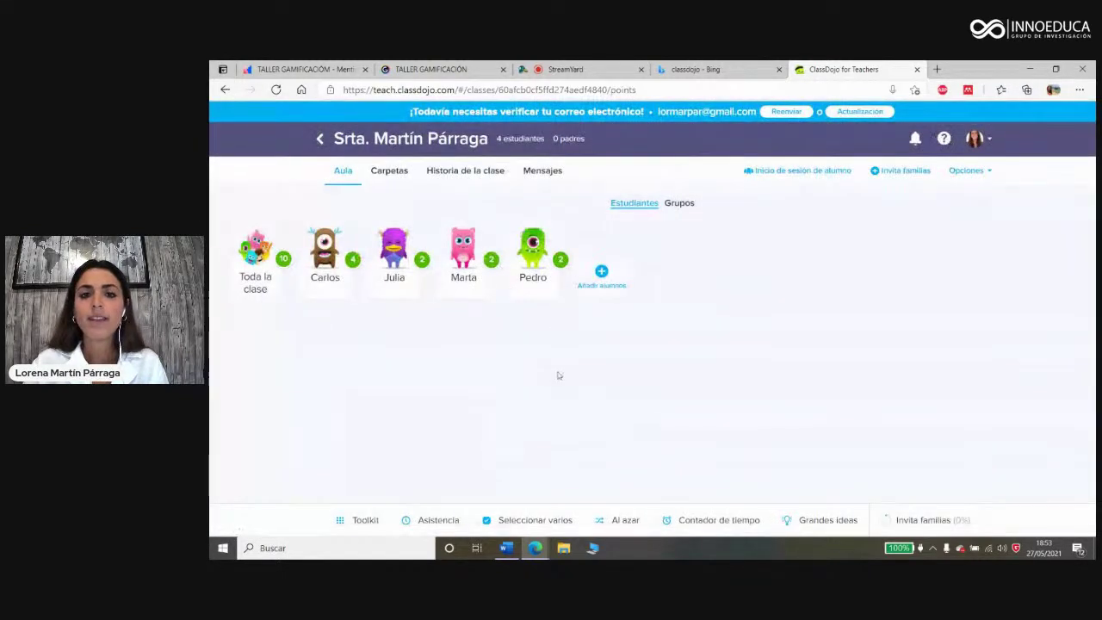
pyautogui.click(921, 522)
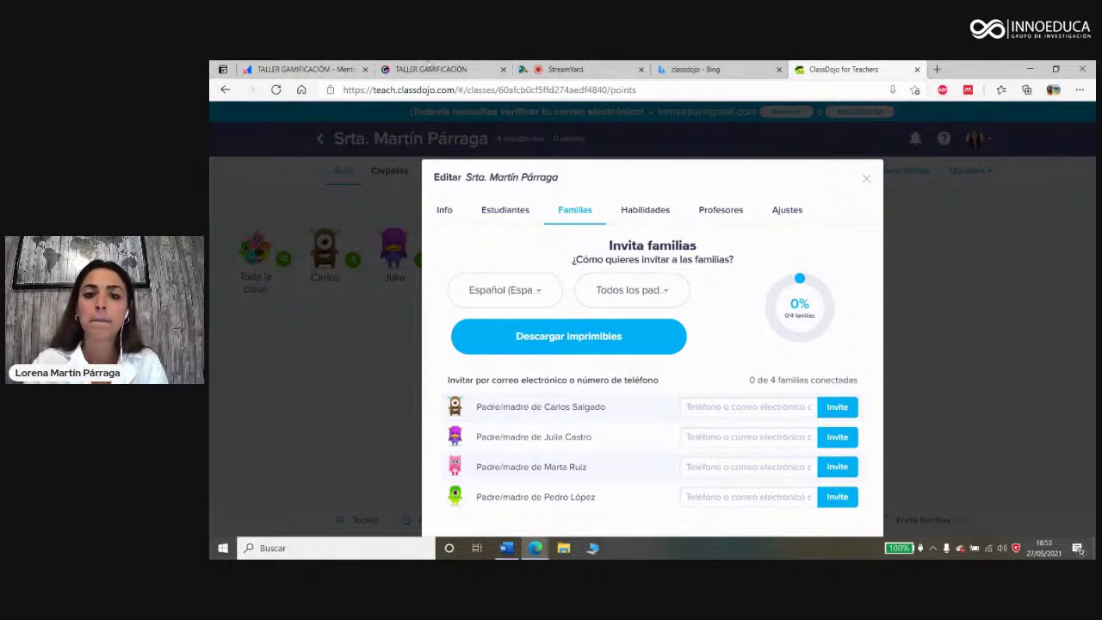
pyautogui.click(710, 216)
pyautogui.click(489, 275)
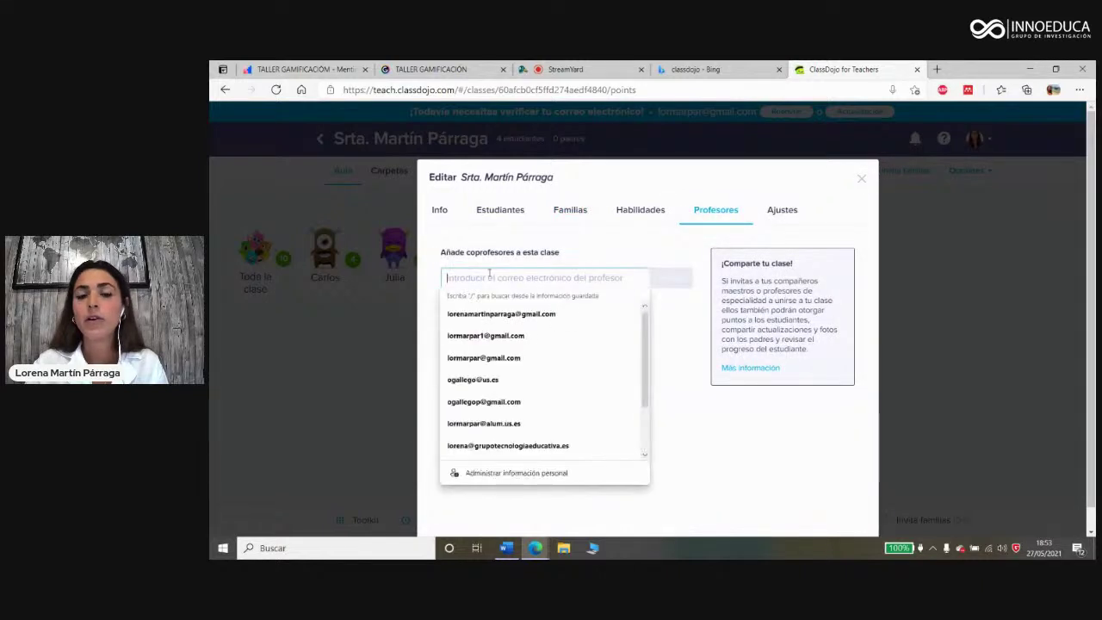
pyautogui.click(758, 457)
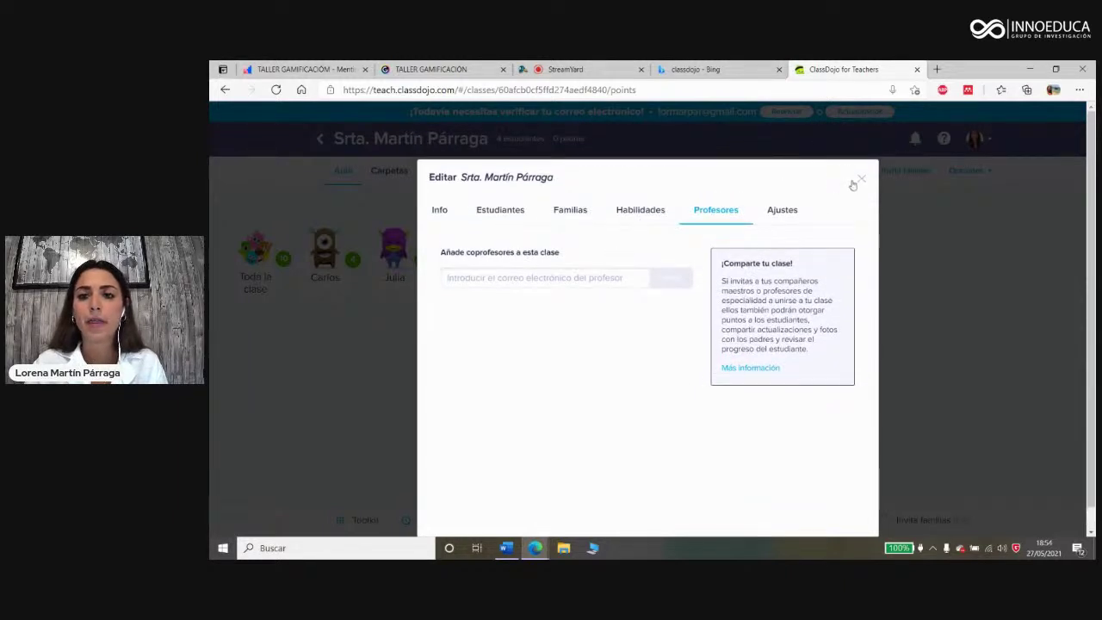
pyautogui.click(858, 182)
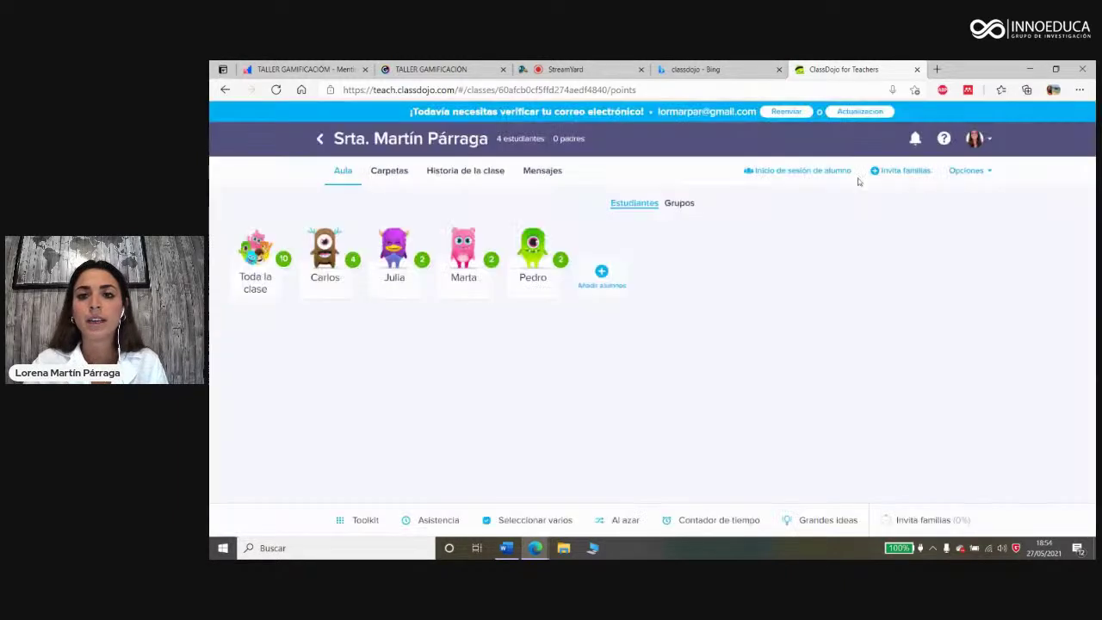
# Step: Create a new Carpetas activity titled 'Actividad 1'
pyautogui.click(397, 178)
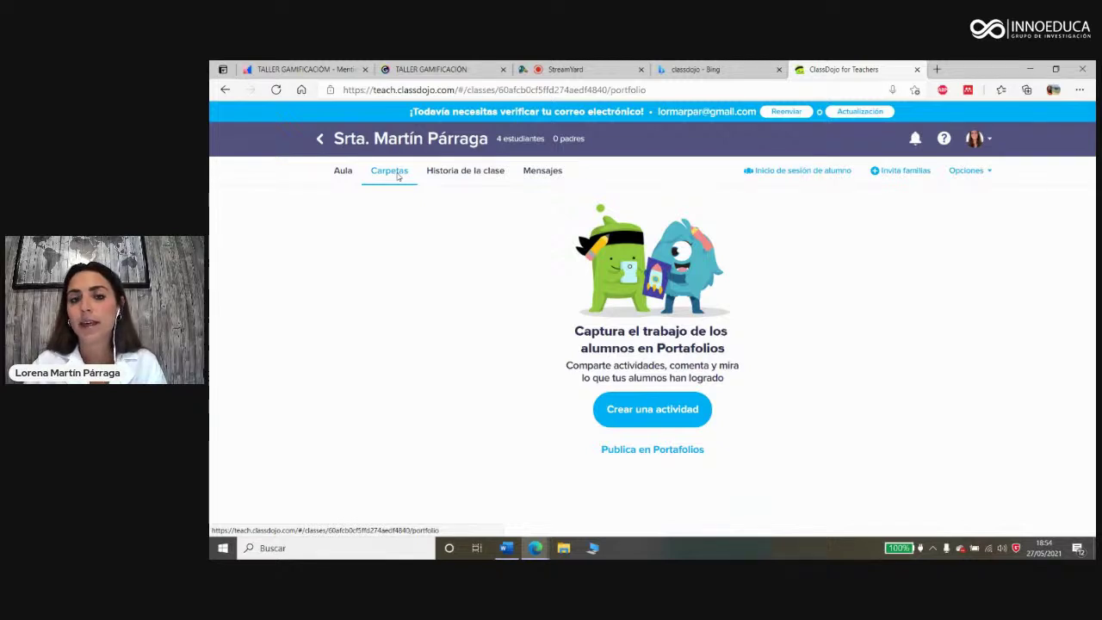
pyautogui.click(680, 411)
pyautogui.click(469, 231)
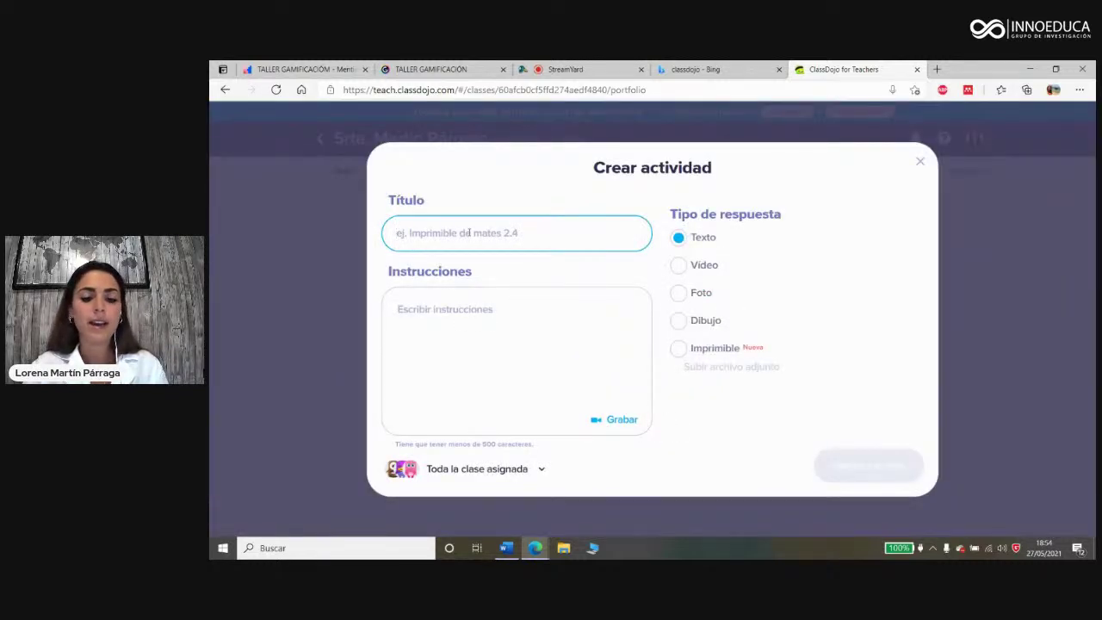
pyautogui.write('Actividad')
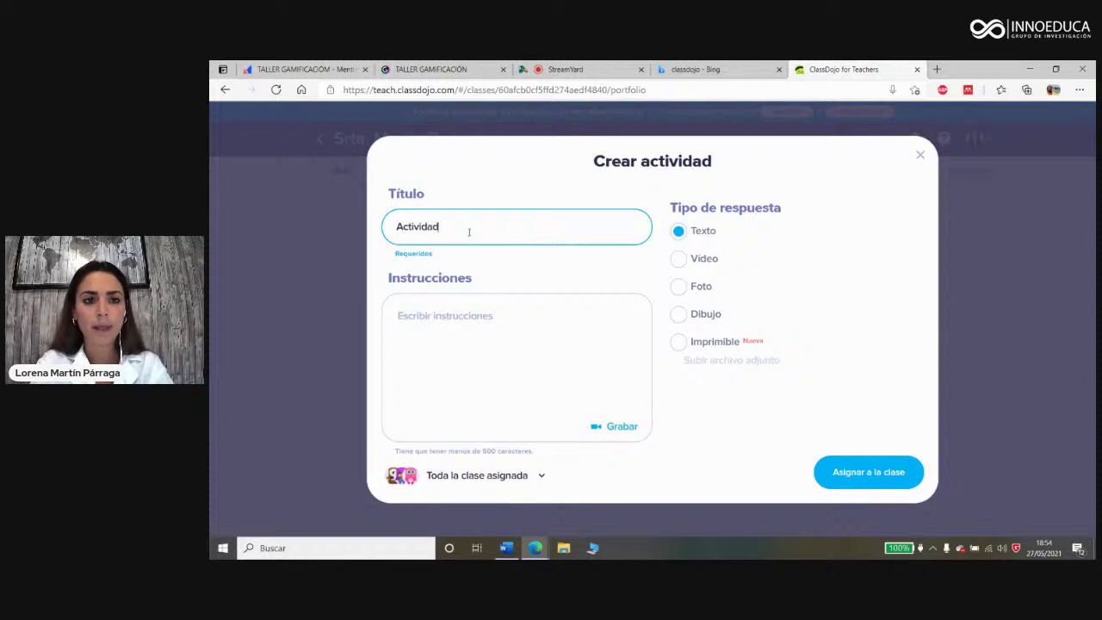
pyautogui.write(' 1')
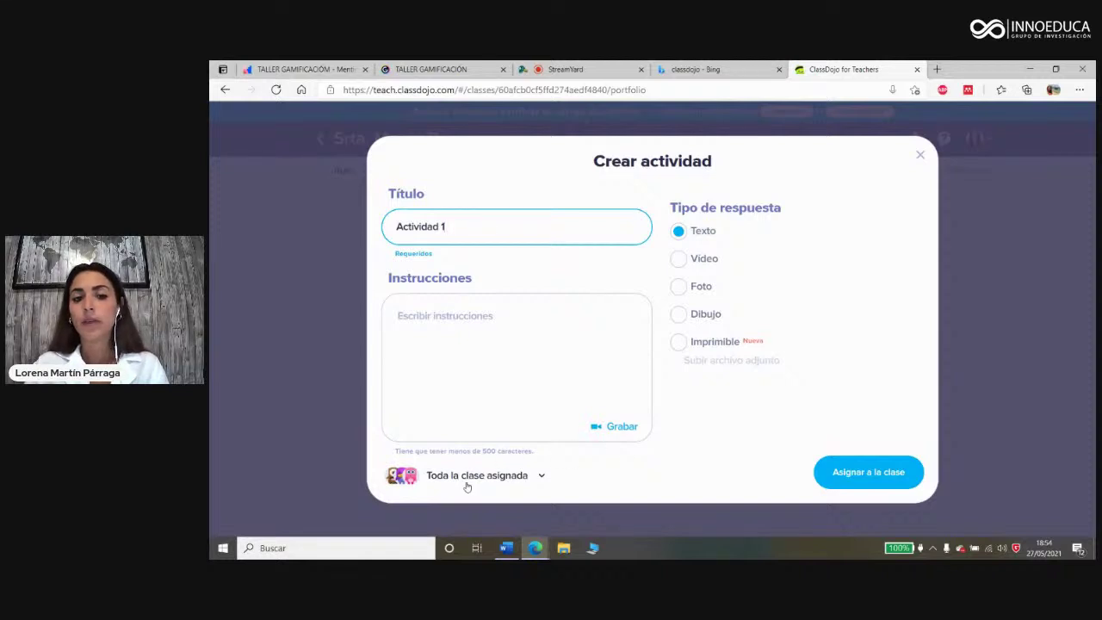
# Step: Assign it to Toda la clase with the Imprimible response type and start an attachment
pyautogui.click(540, 476)
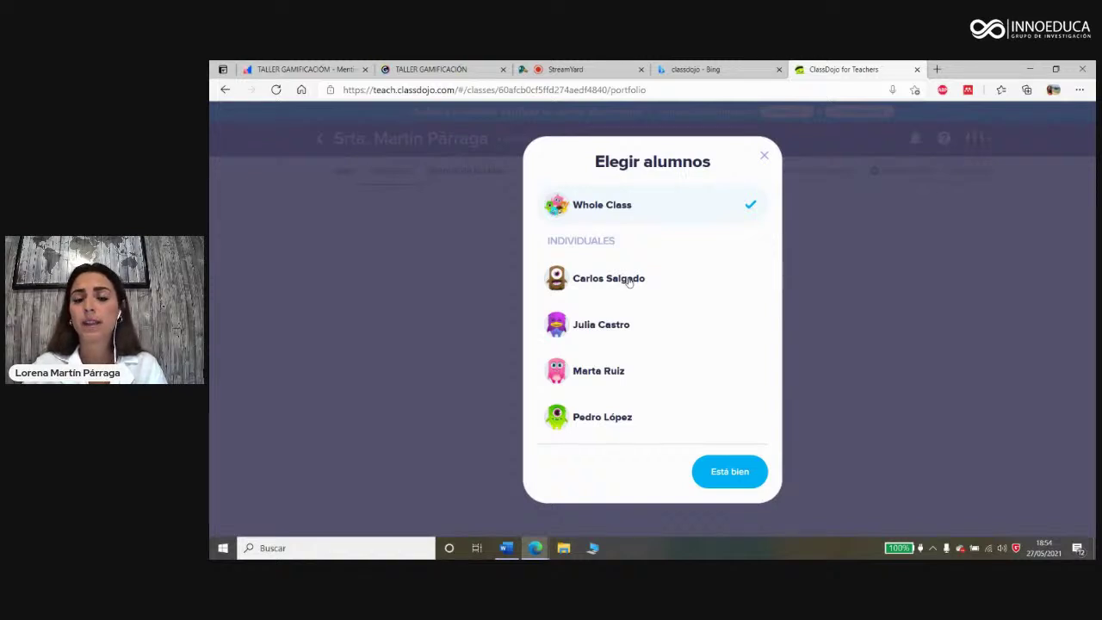
pyautogui.click(711, 470)
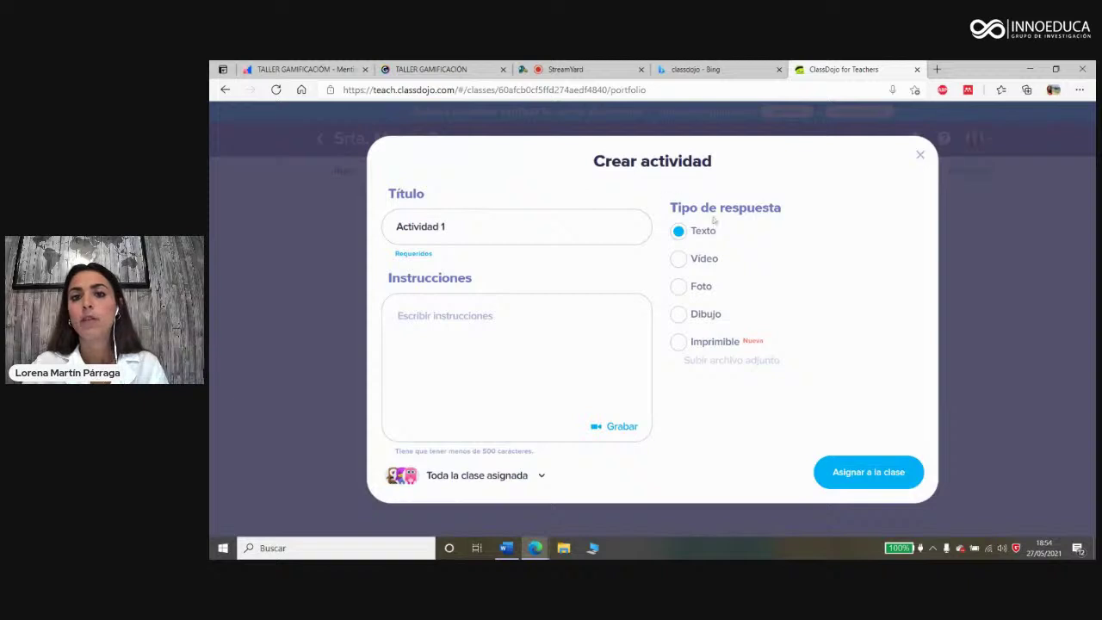
pyautogui.click(694, 261)
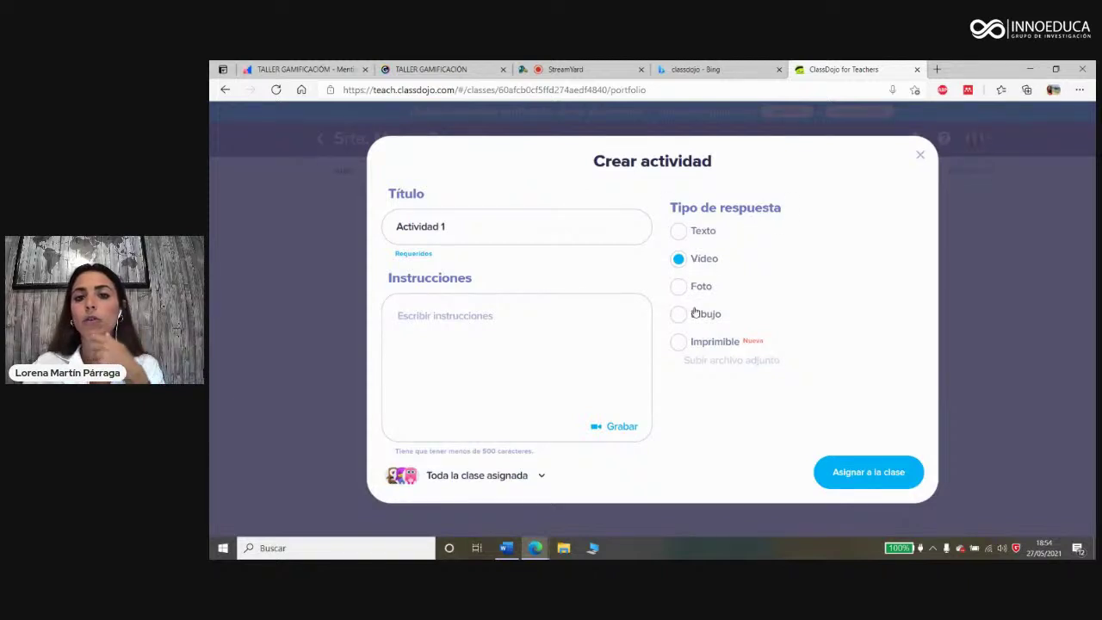
pyautogui.click(706, 343)
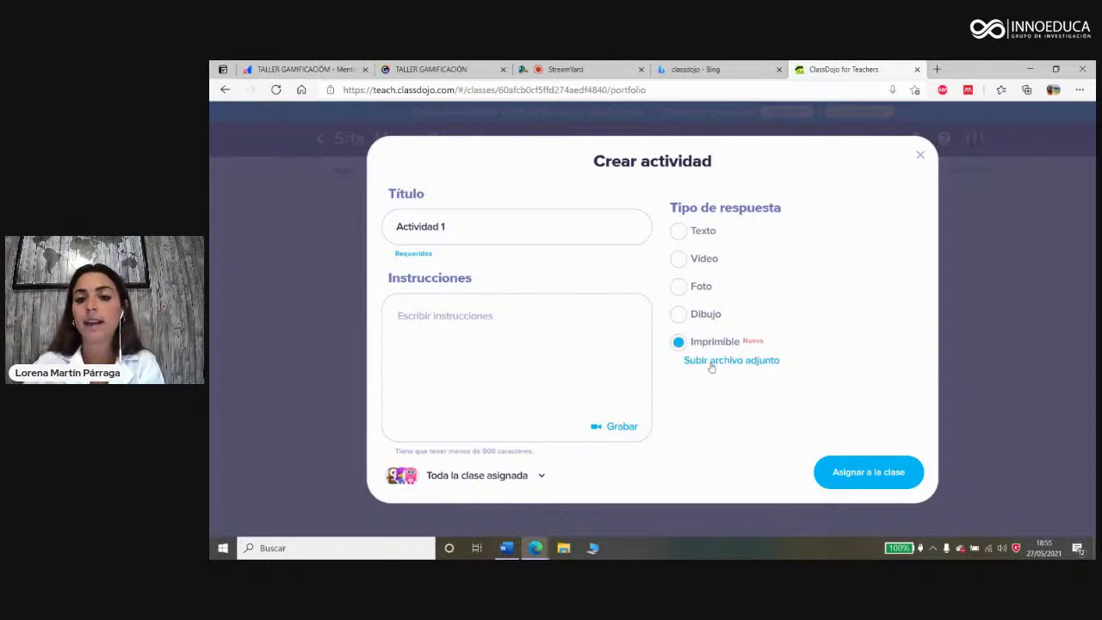
pyautogui.click(712, 364)
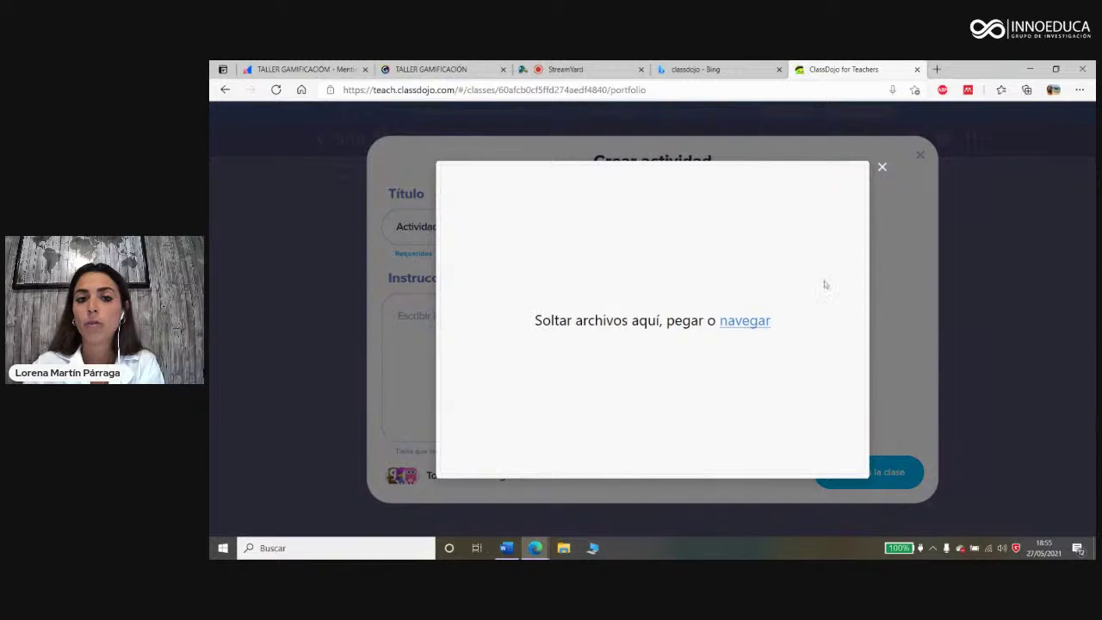
# Step: Upload Mi-libro-de-los-colores-para-colorear-4.jpg from Descargas as the activity's printable
pyautogui.click(746, 321)
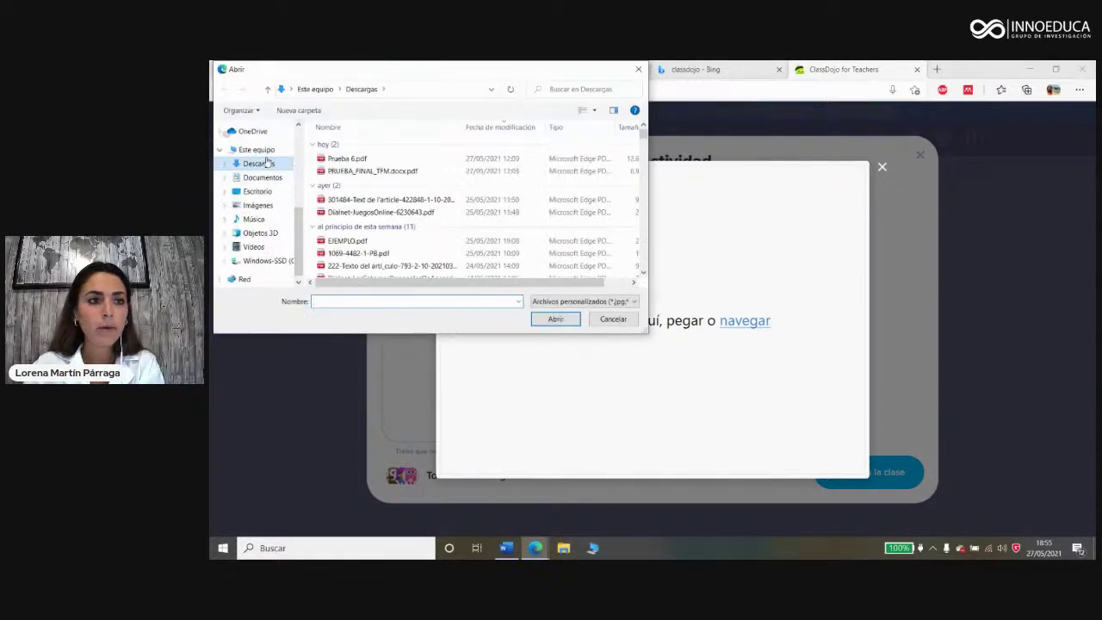
pyautogui.scroll(-15, 350, 185)
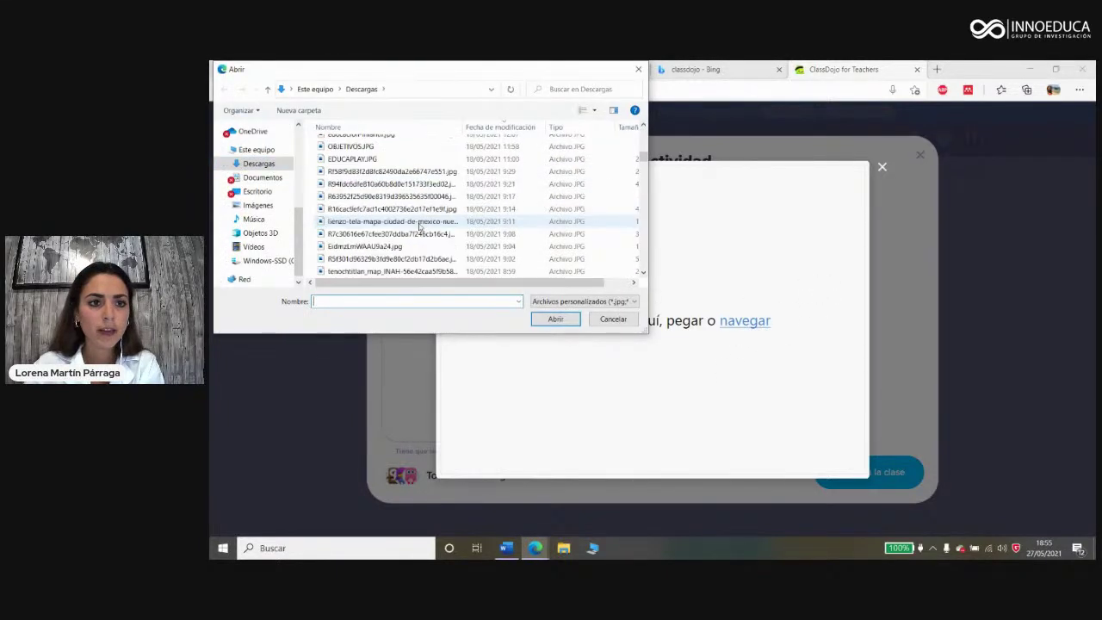
pyautogui.scroll(-5, 420, 227)
pyautogui.scroll(-10, 419, 227)
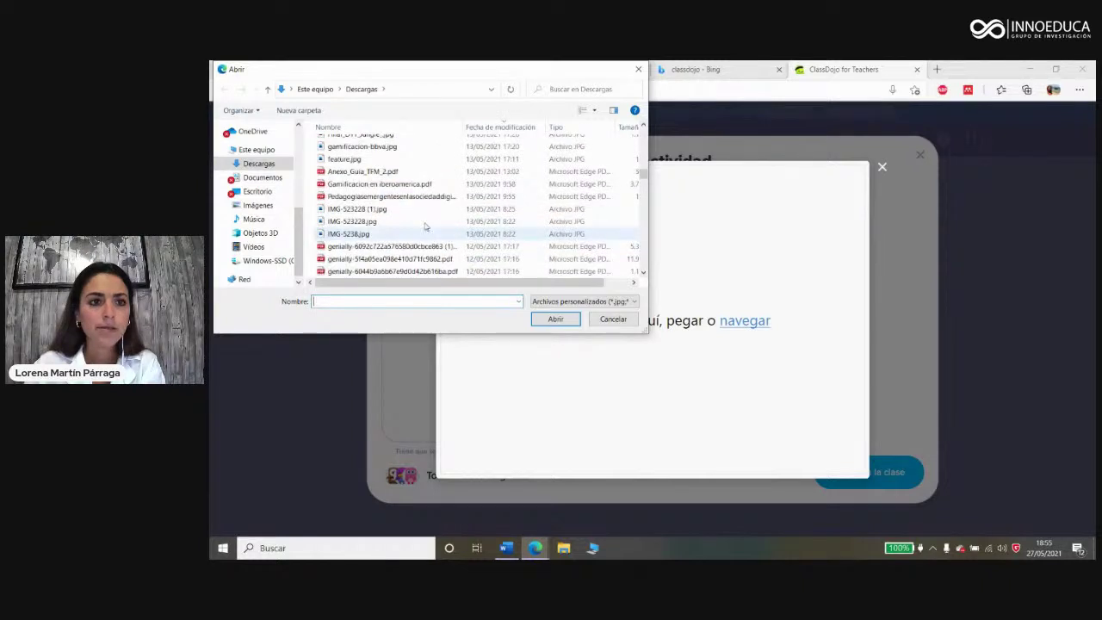
pyautogui.scroll(-3, 421, 225)
pyautogui.scroll(-3, 413, 214)
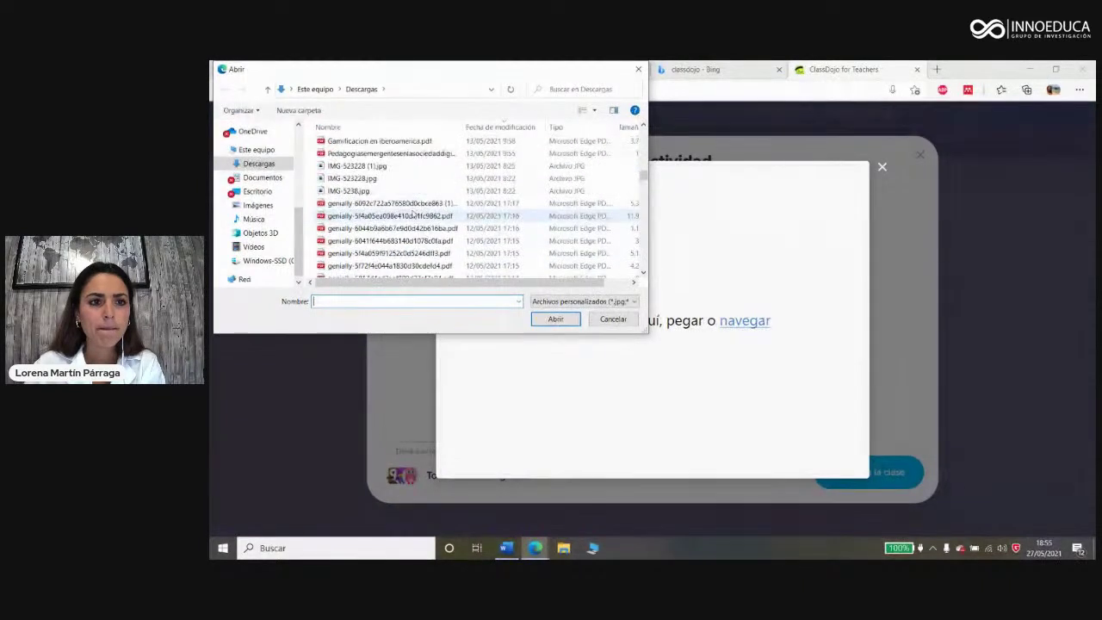
pyautogui.click(391, 234)
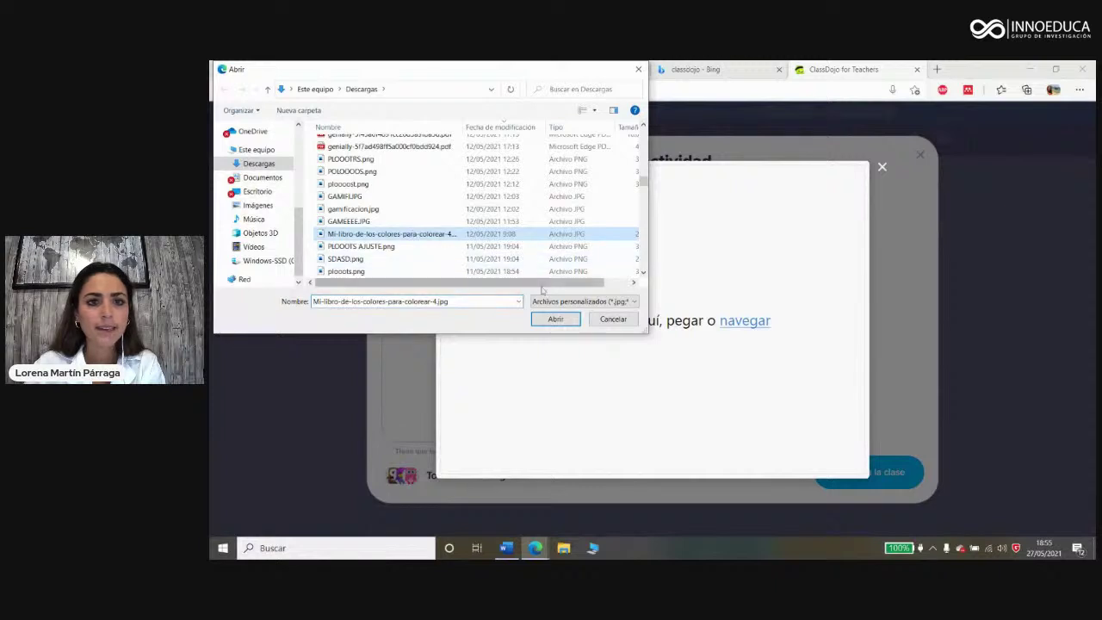
pyautogui.click(554, 320)
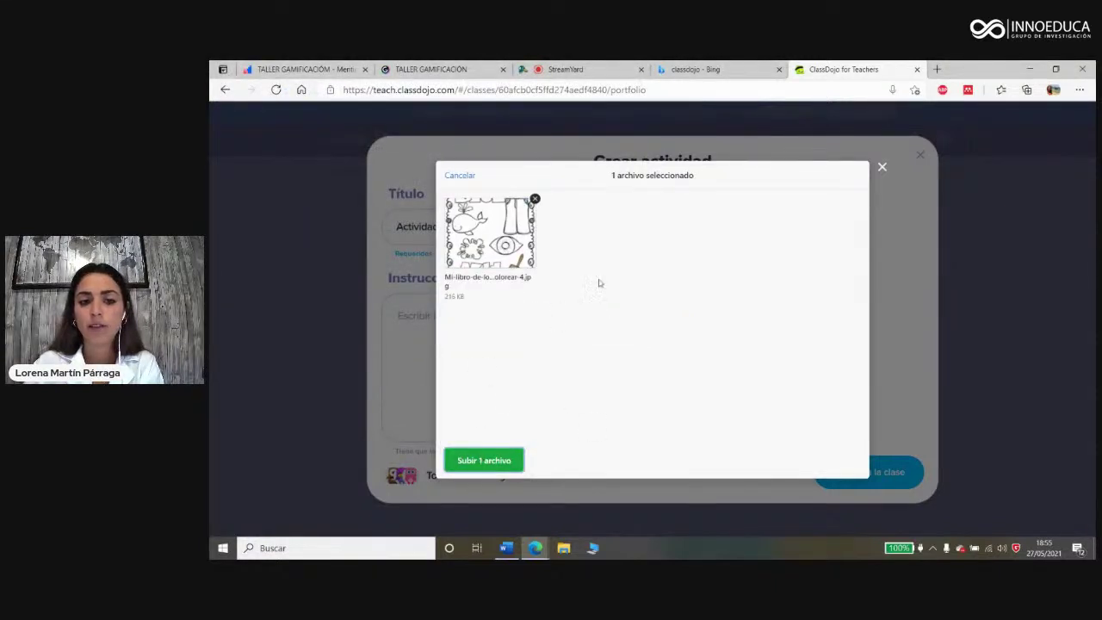
pyautogui.click(511, 462)
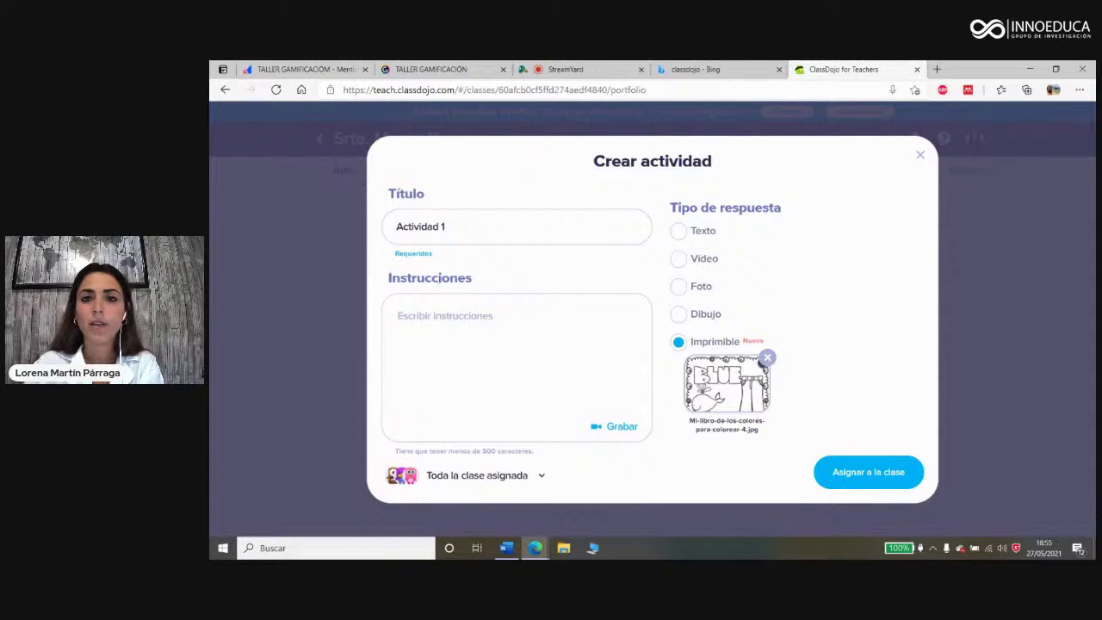
# Step: Assign Actividad 1 to the class and return to Todas las publicaciones
pyautogui.click(855, 476)
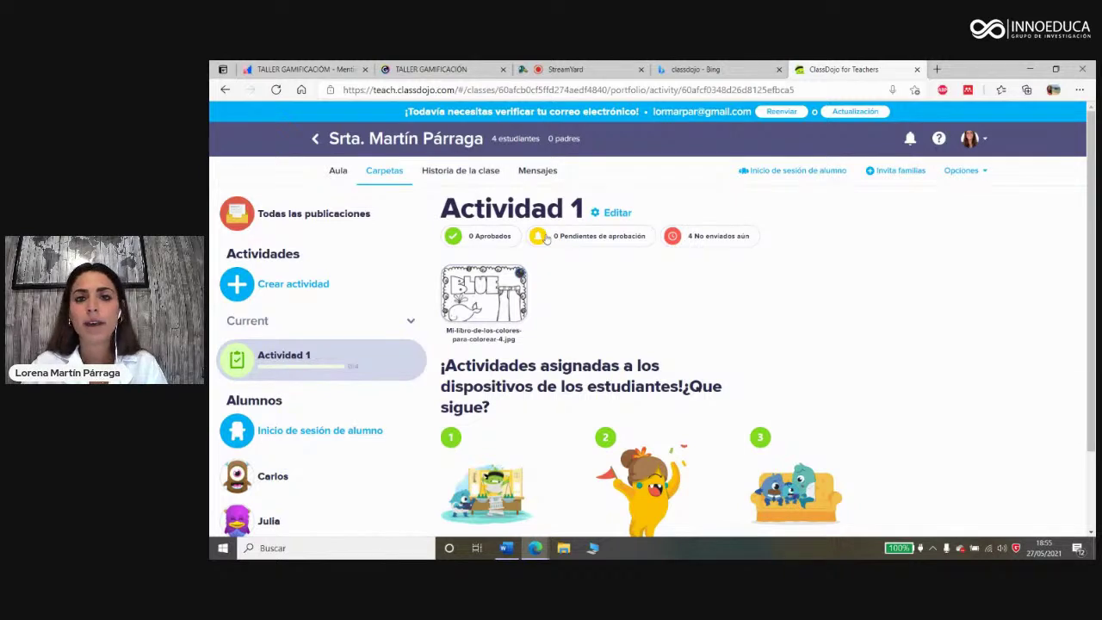
pyautogui.scroll(-2, 547, 275)
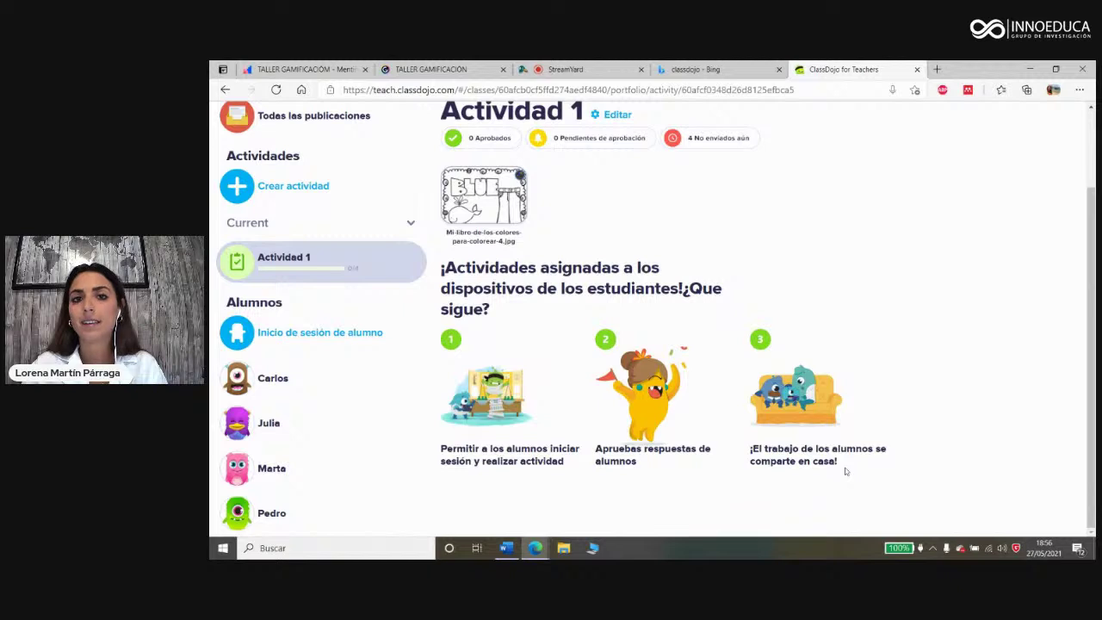
pyautogui.scroll(2, 710, 419)
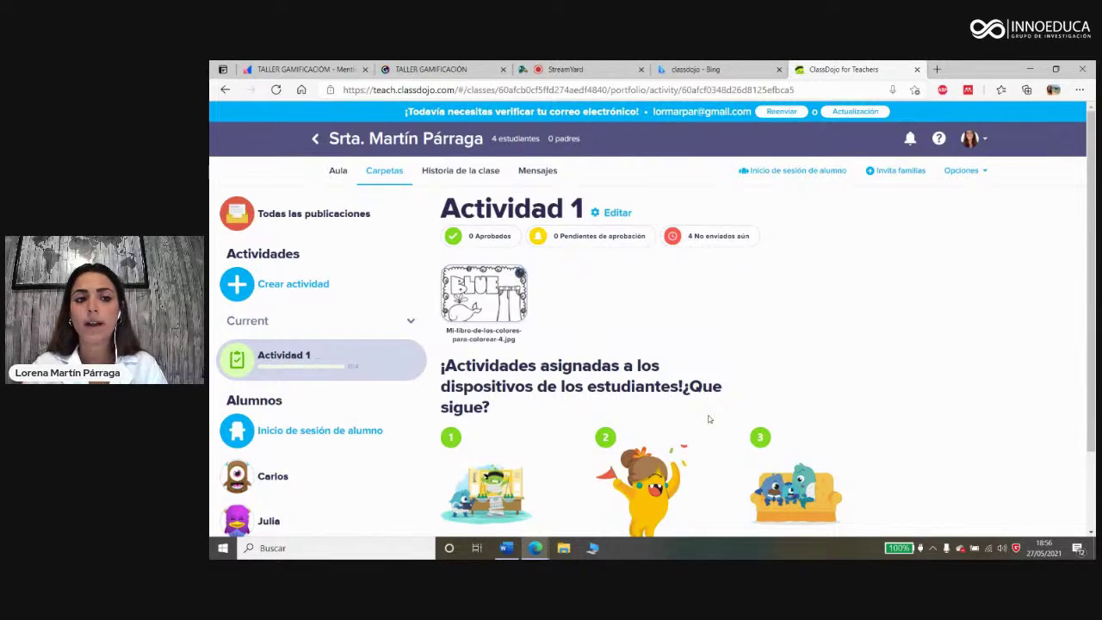
pyautogui.click(305, 213)
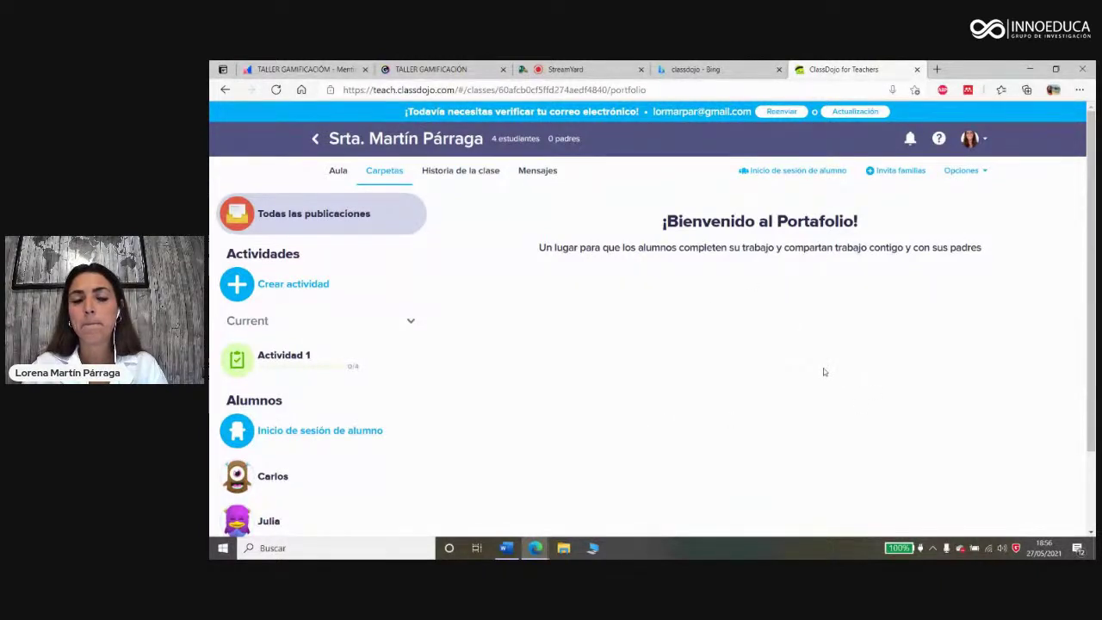
# Step: In Historia de la clase, write a new post reading 'Bienvenidos al nuevo curso'
pyautogui.click(452, 176)
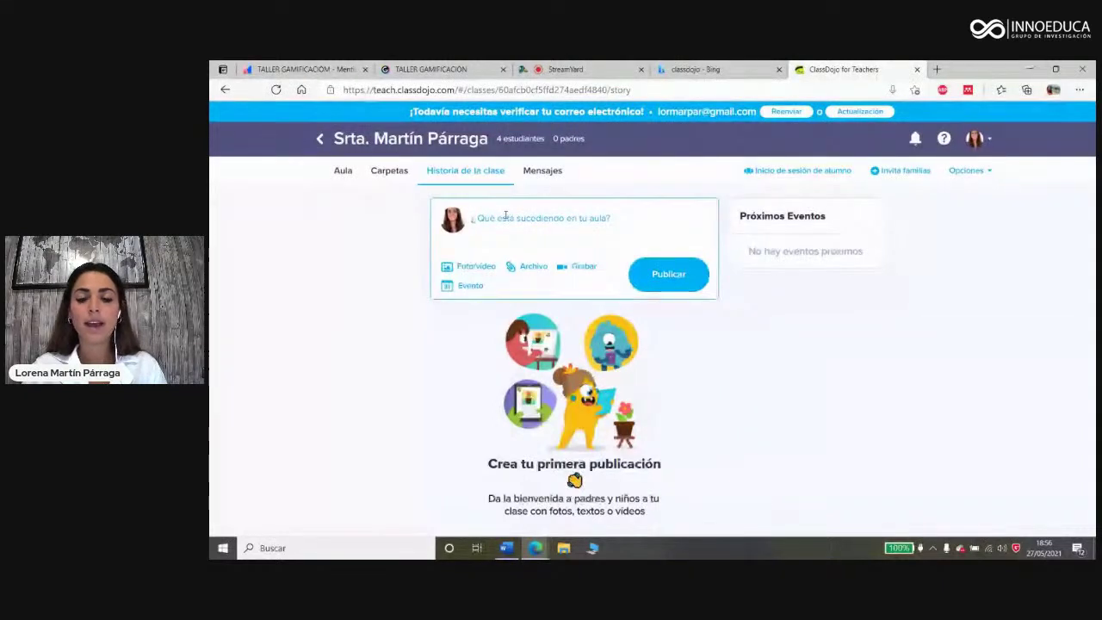
pyautogui.click(505, 215)
pyautogui.write('Bie')
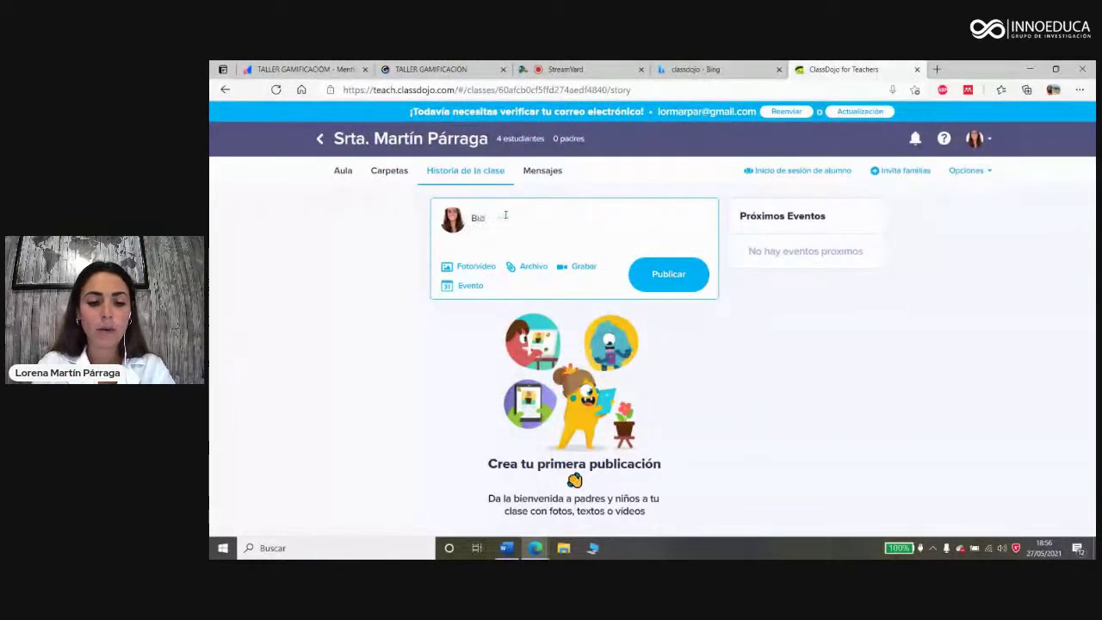
pyautogui.write('nvenidos al')
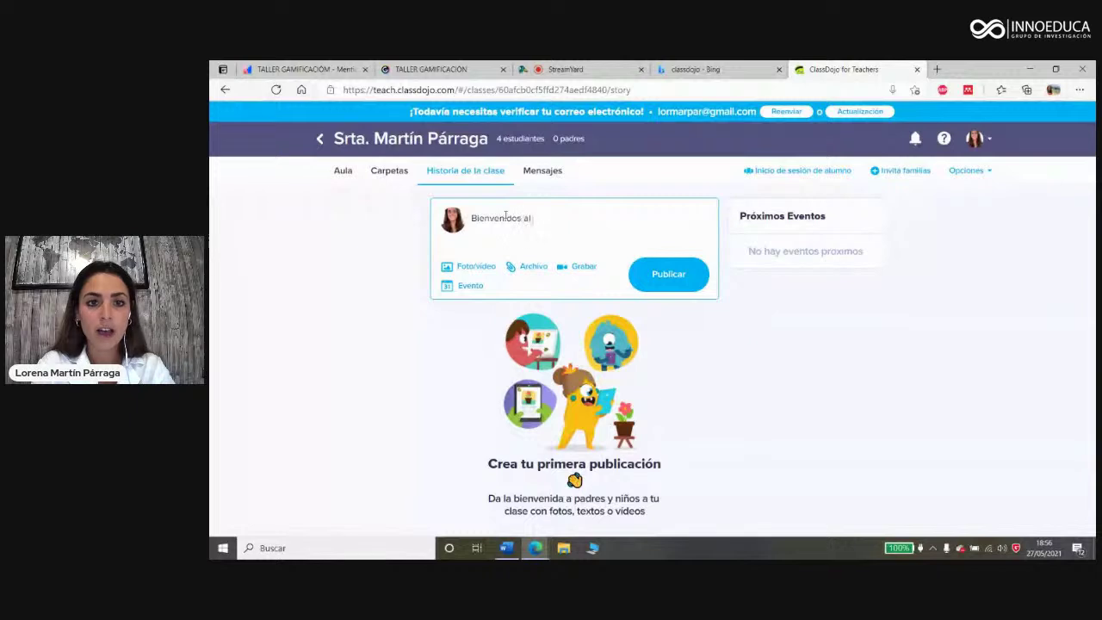
pyautogui.write(' nuevo curso')
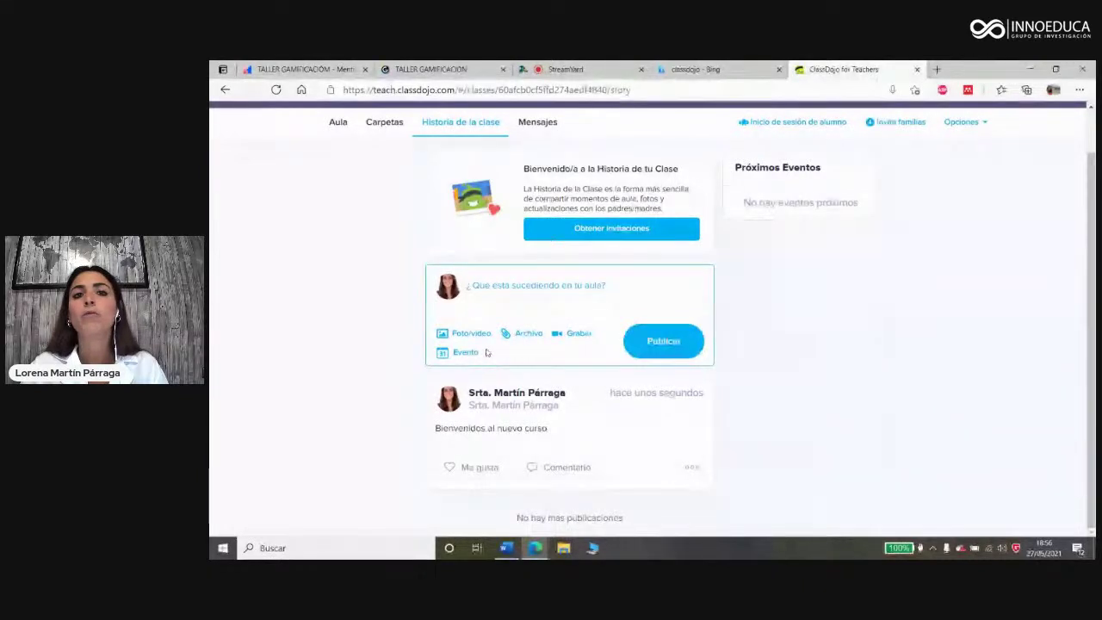
pyautogui.scroll(2, 487, 353)
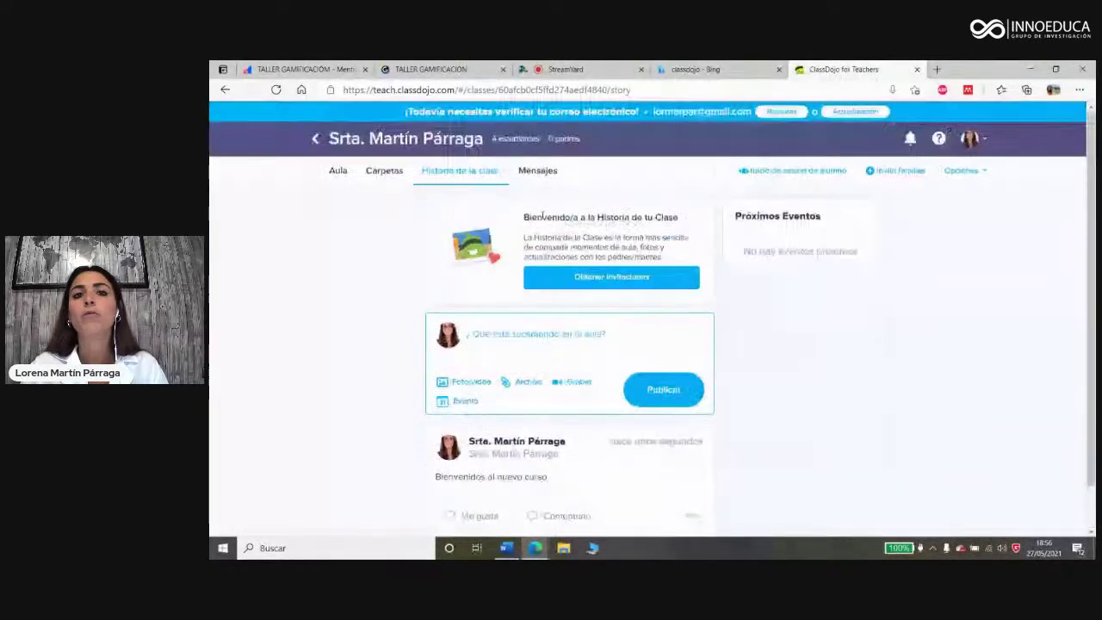
# Step: View the Mensajes family messaging page, then return to the Aula classroom view
pyautogui.click(541, 172)
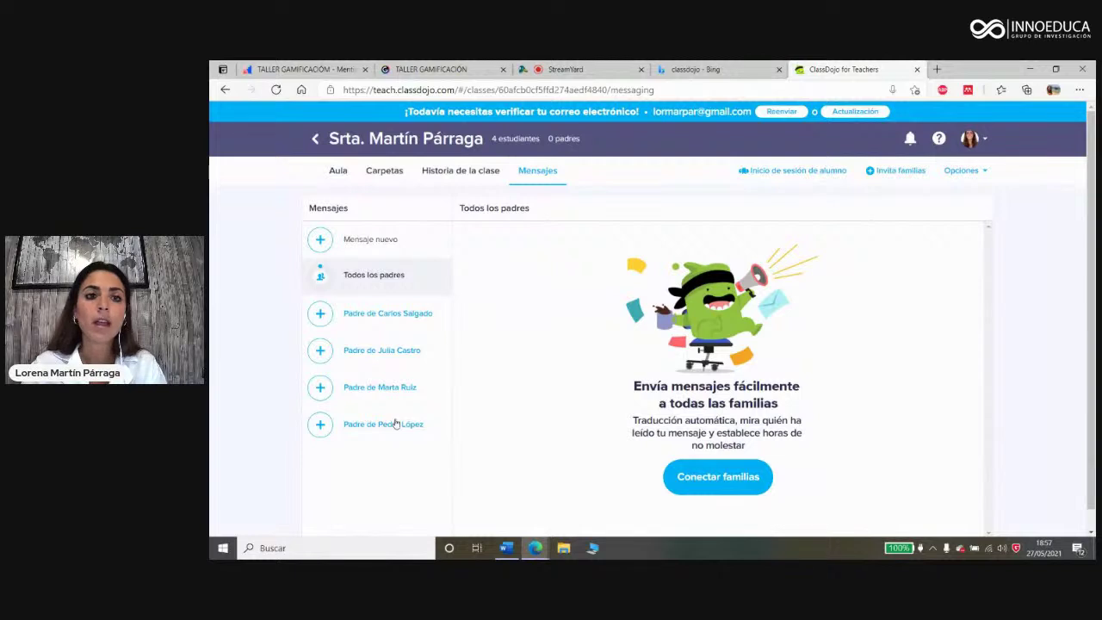
pyautogui.click(339, 172)
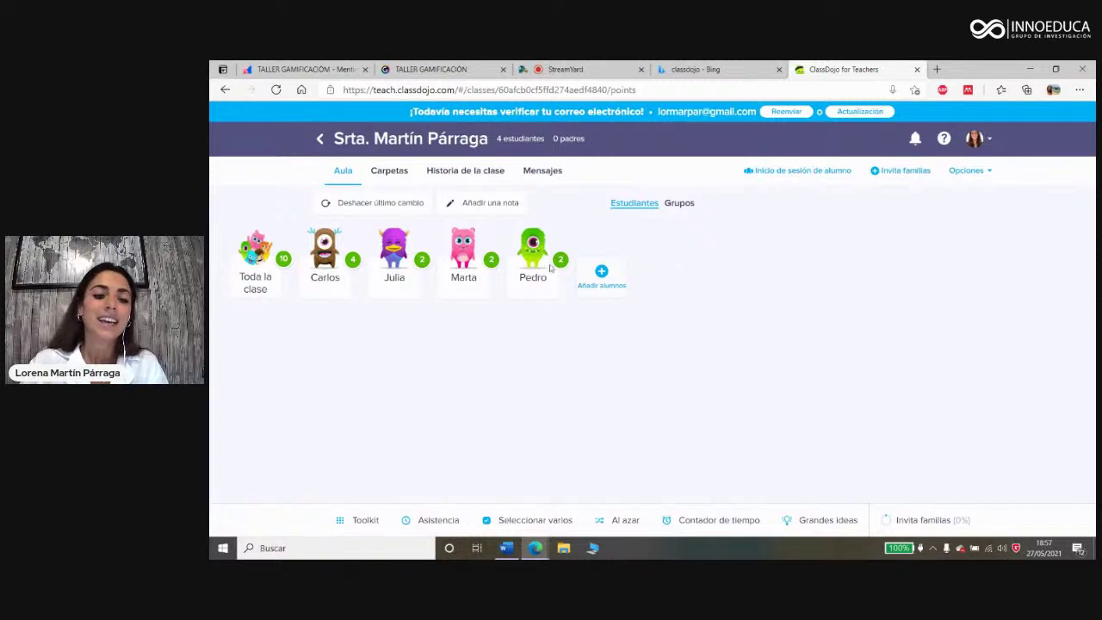
# Step: Create a new blank Word document from Archivo > Documento en blanco
pyautogui.click(505, 551)
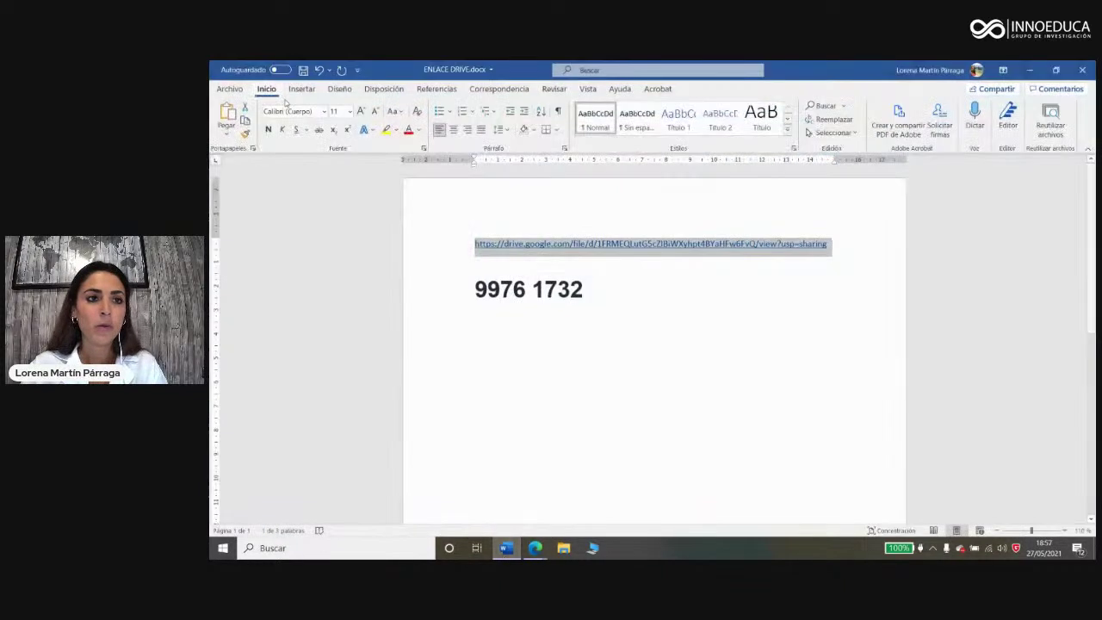
pyautogui.click(241, 109)
pyautogui.click(365, 176)
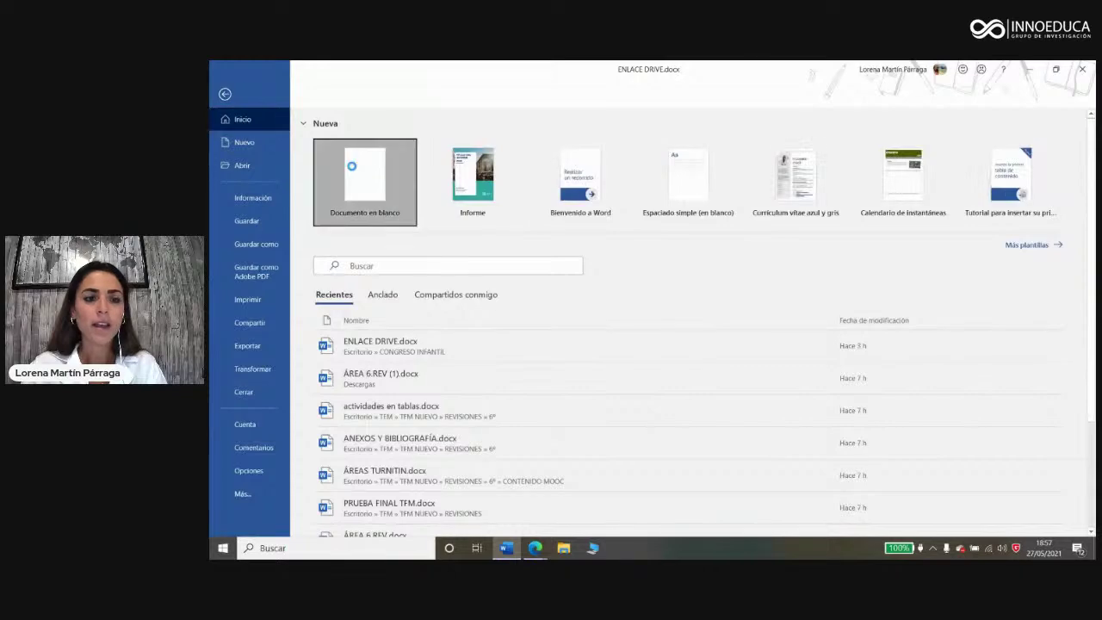
# Step: Minimize the ENLACE DRIVE document and place Documento1 as a smaller window on the right
pyautogui.click(1028, 72)
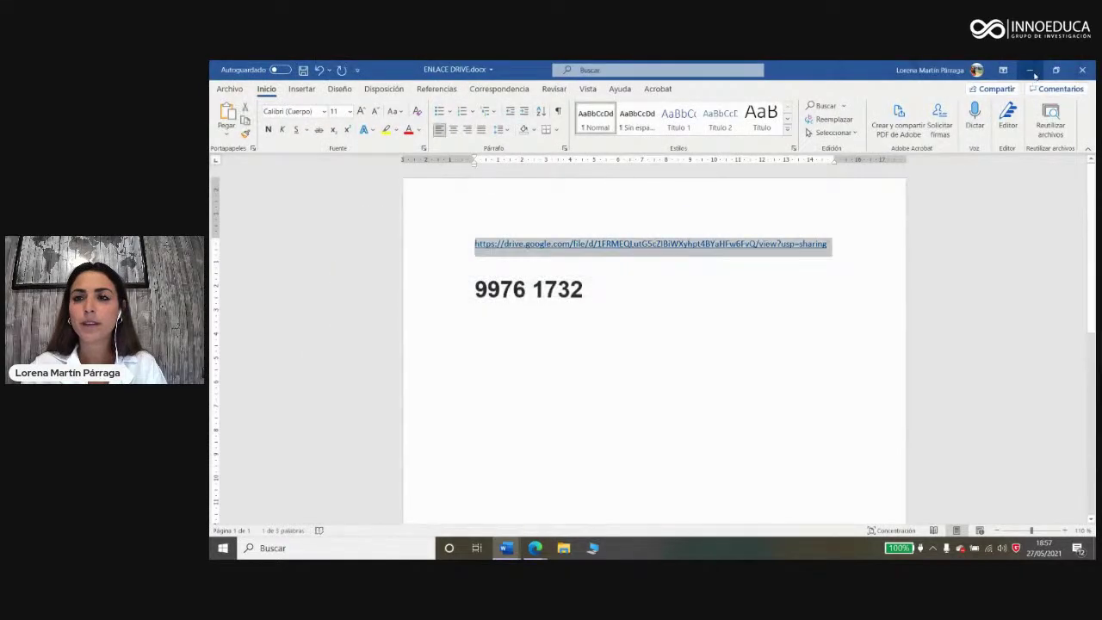
pyautogui.click(1029, 70)
pyautogui.moveTo(517, 555)
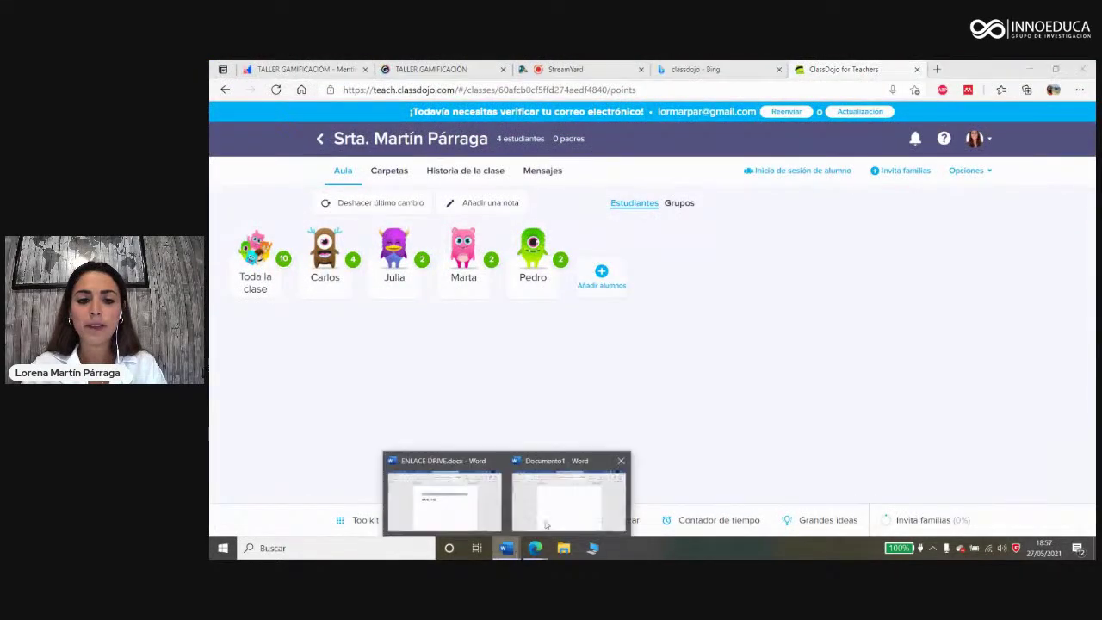
pyautogui.click(571, 495)
pyautogui.click(1055, 70)
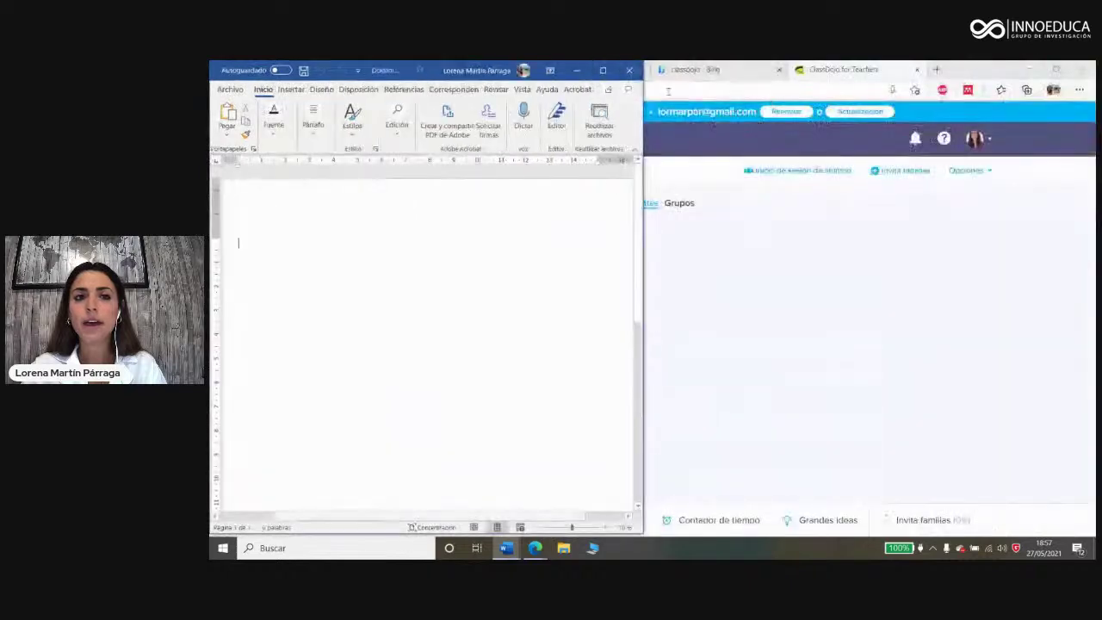
pyautogui.moveTo(503, 70); pyautogui.dragTo(1093, 86)
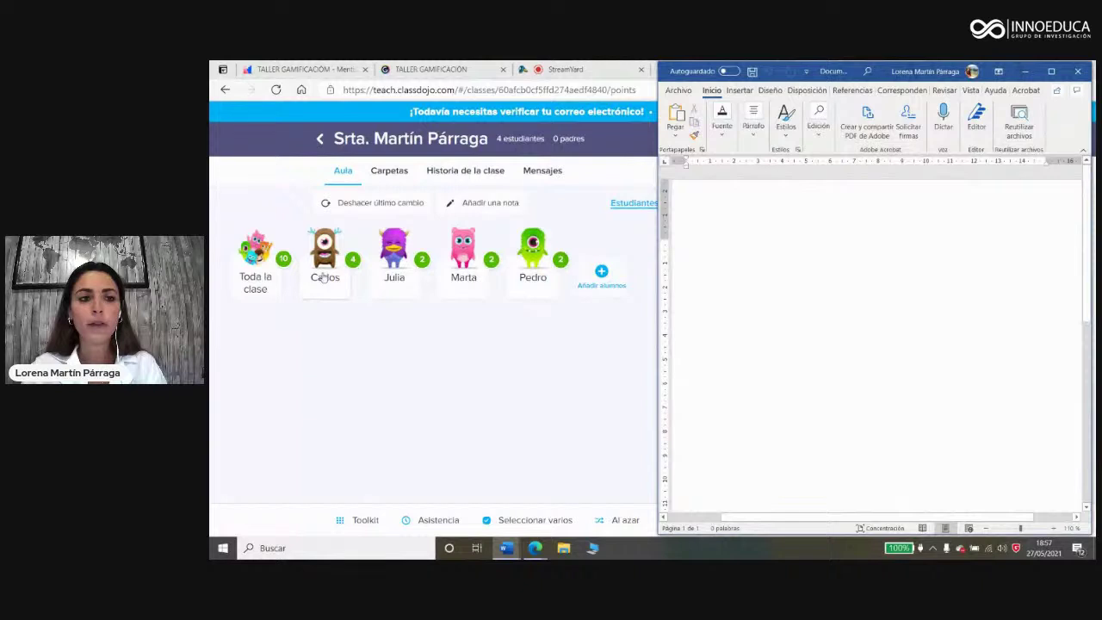
# Step: Paste the brown monster avatar at the top of the blank page
pyautogui.click(726, 264)
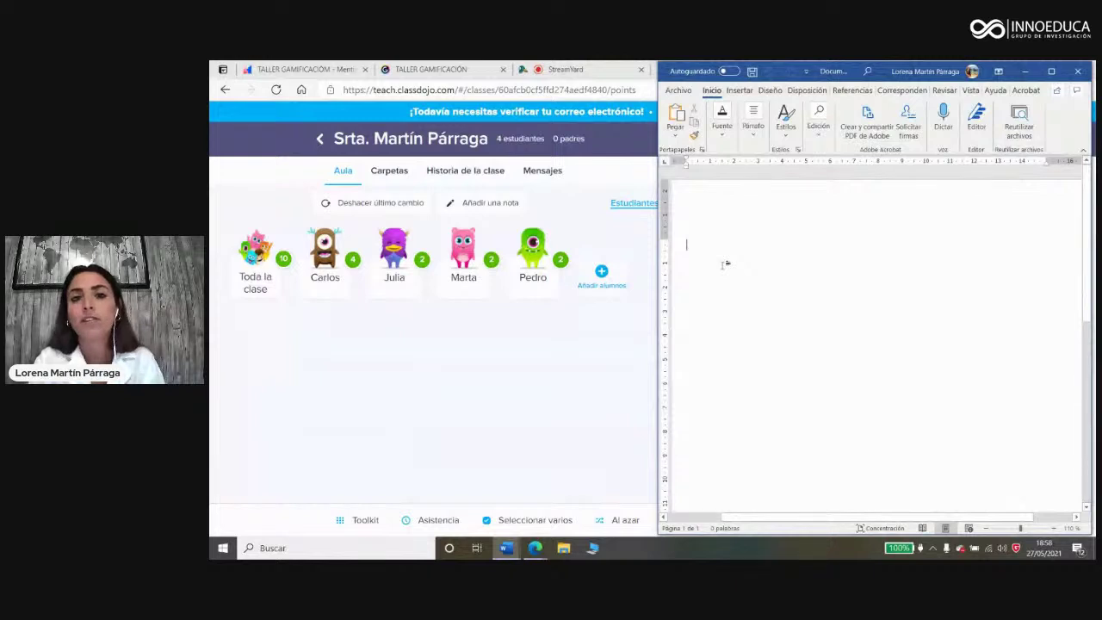
pyautogui.hotkey('ctrl', 'v')
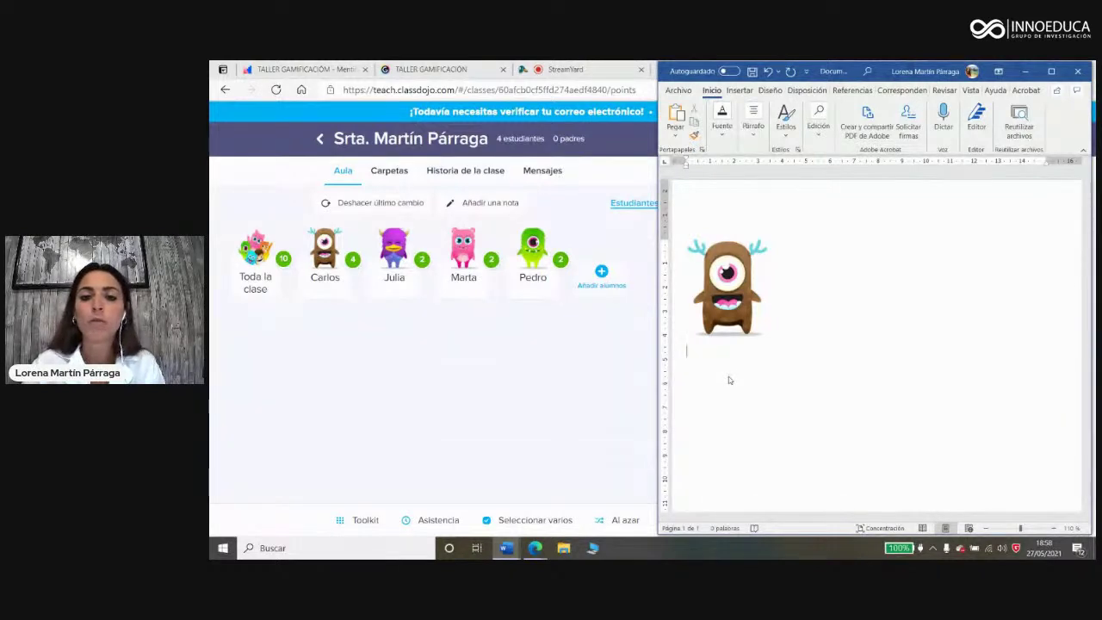
pyautogui.click(723, 129)
# Step: Draw a rectangle below the avatar, type the student's full name in it, and make it orange
pyautogui.click(739, 90)
pyautogui.click(748, 129)
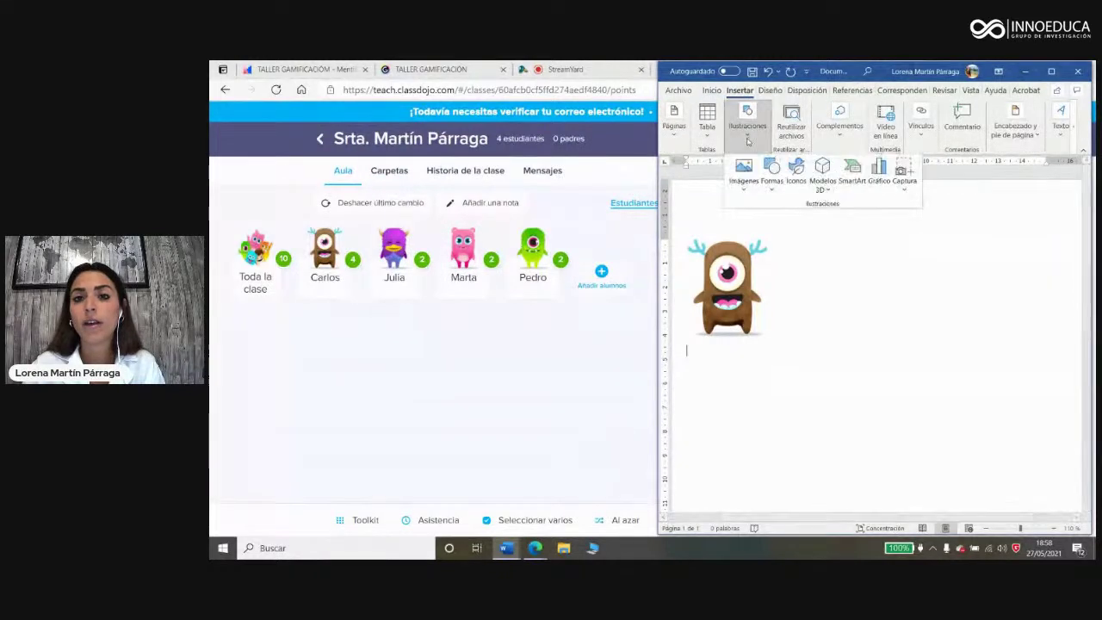
pyautogui.click(772, 177)
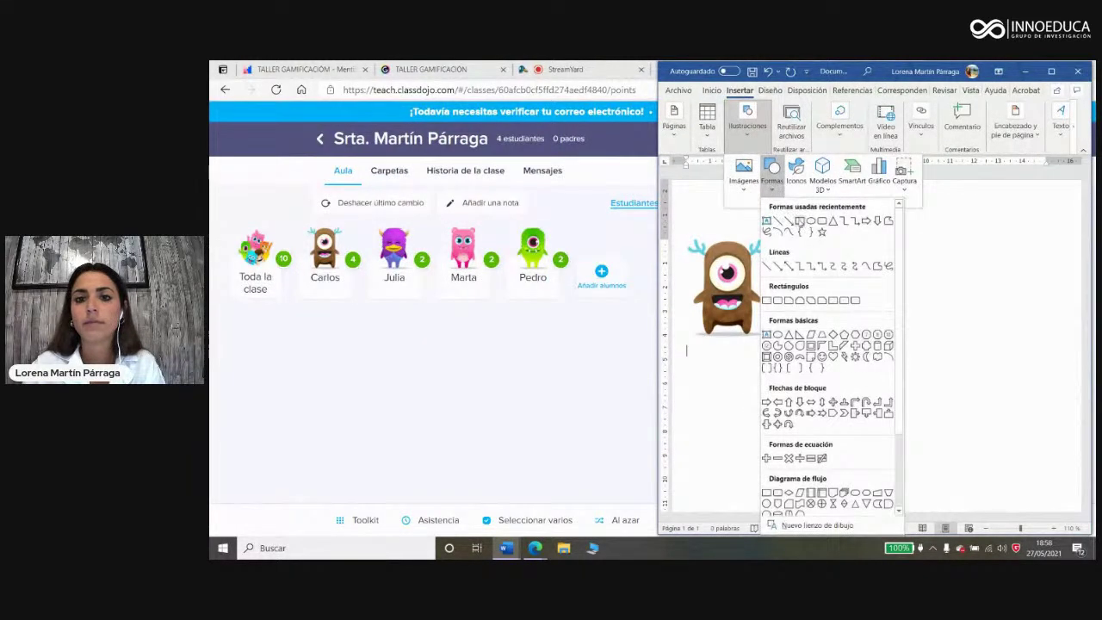
pyautogui.click(800, 221)
pyautogui.moveTo(685, 346); pyautogui.dragTo(780, 372)
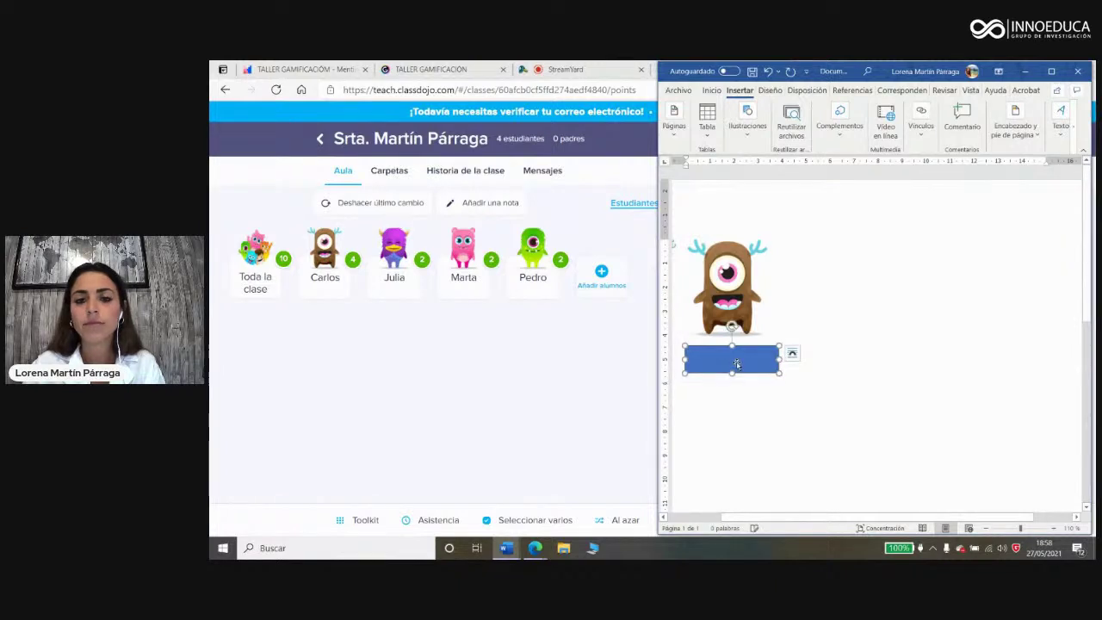
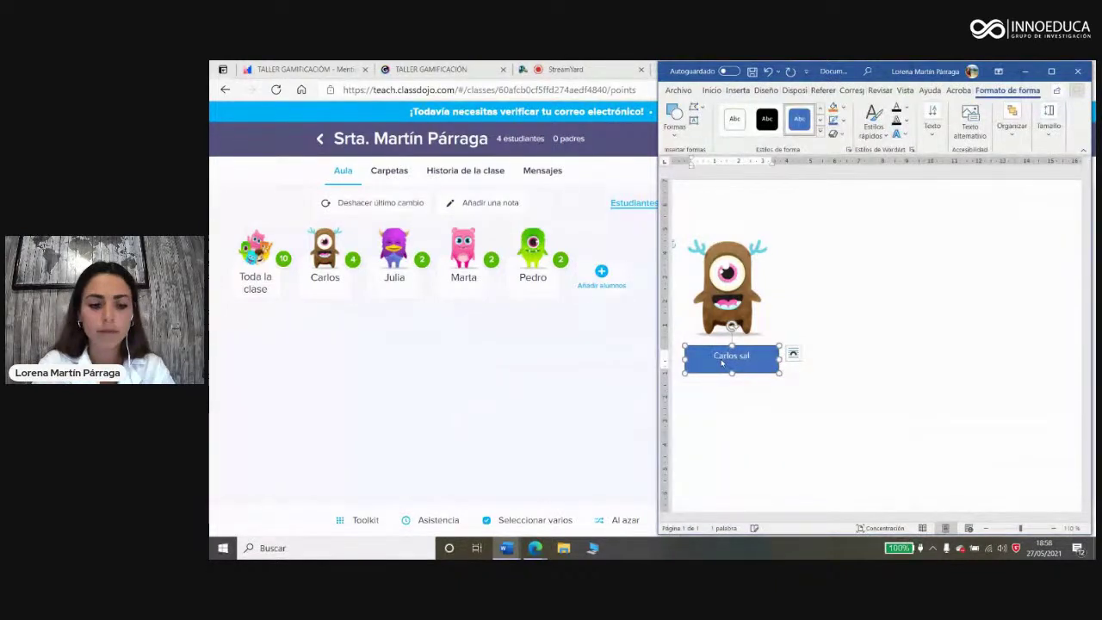
pyautogui.click(821, 125)
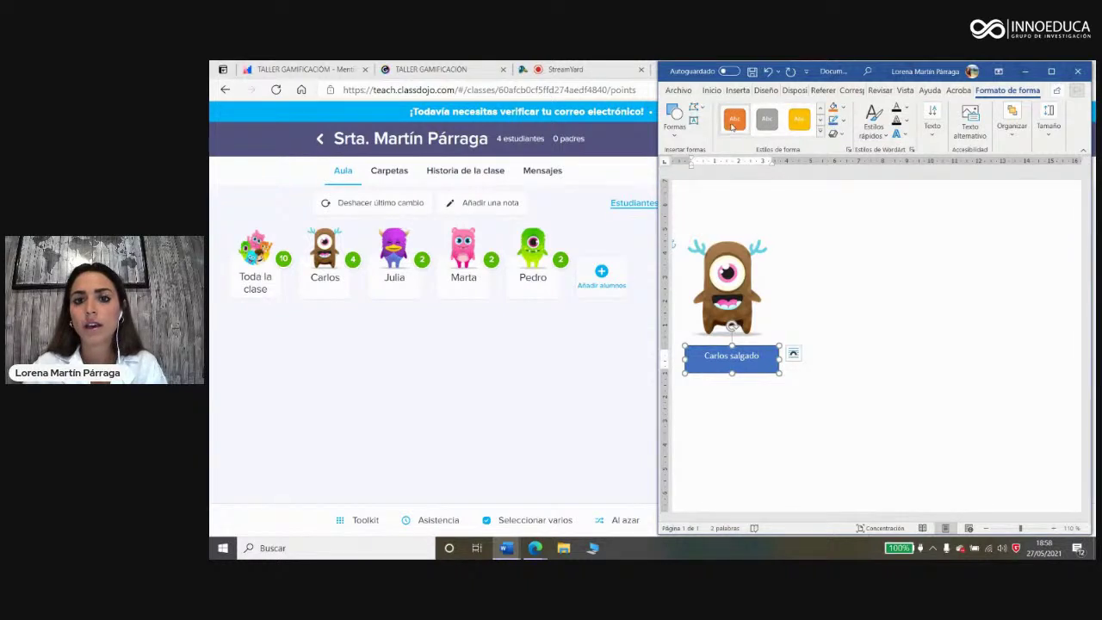
pyautogui.click(735, 120)
pyautogui.click(850, 388)
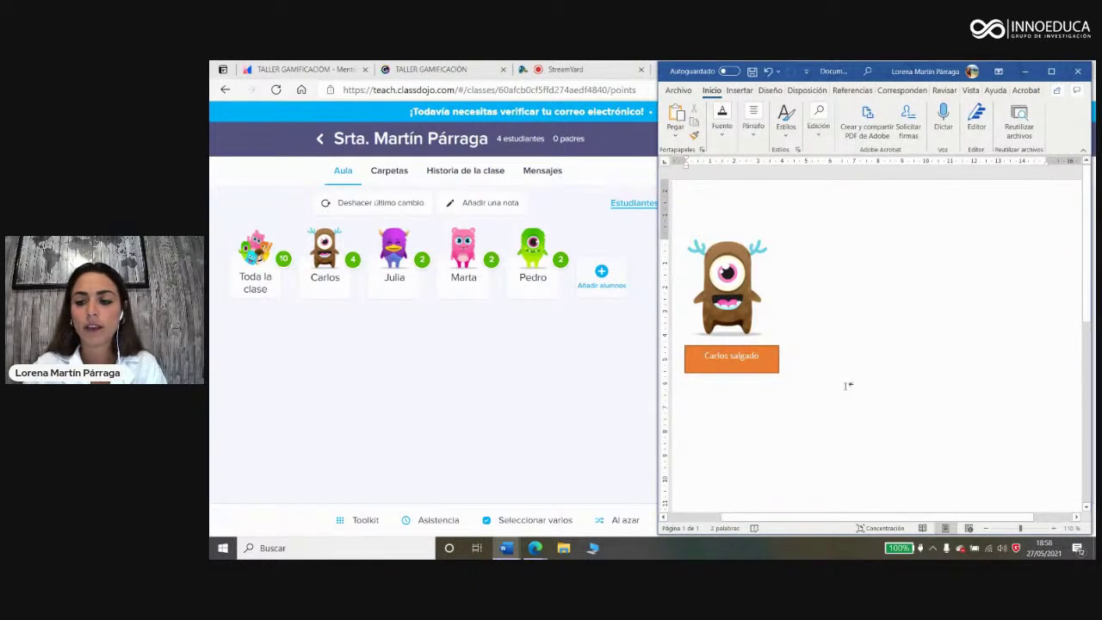
# Step: Copy the purple monster avatar from ClassDojo and paste it below the name box in Word
pyautogui.rightClick(399, 253)
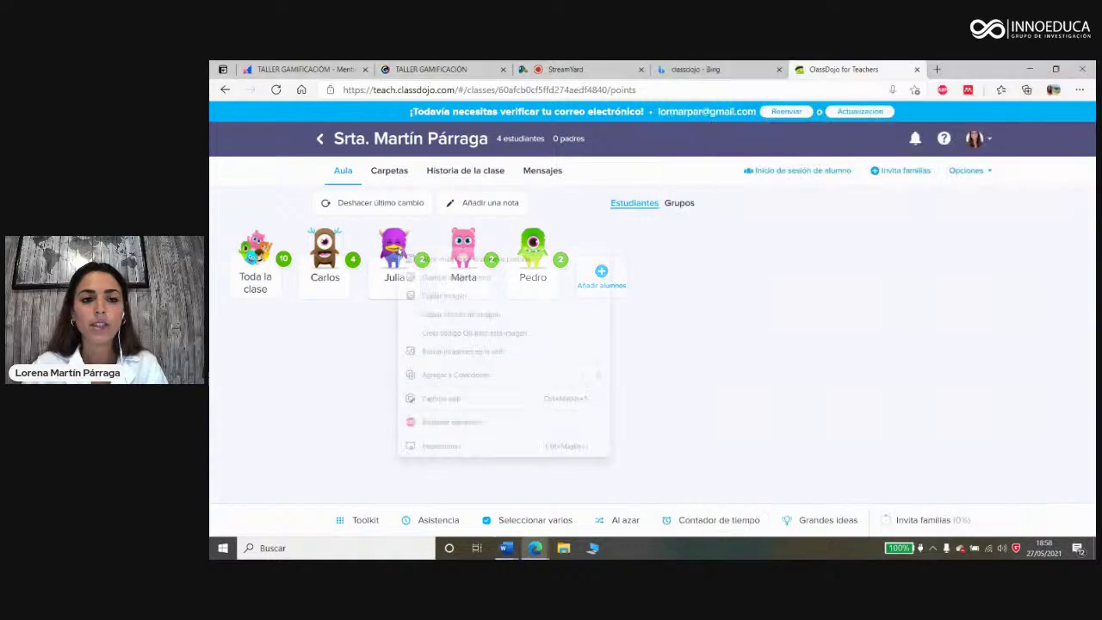
pyautogui.click(427, 295)
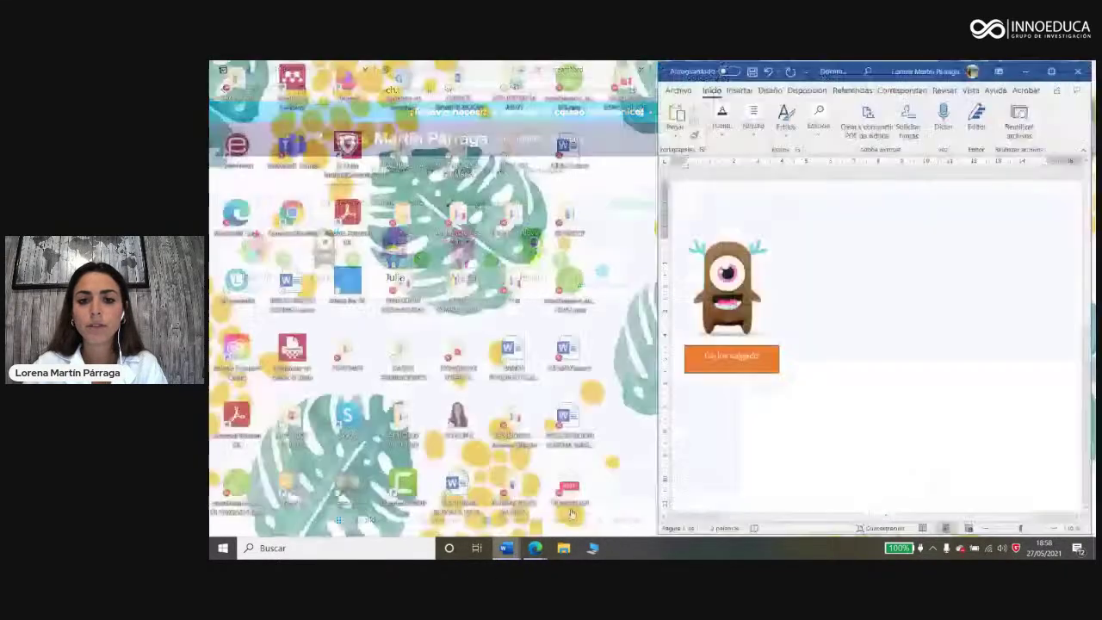
pyautogui.click(473, 490)
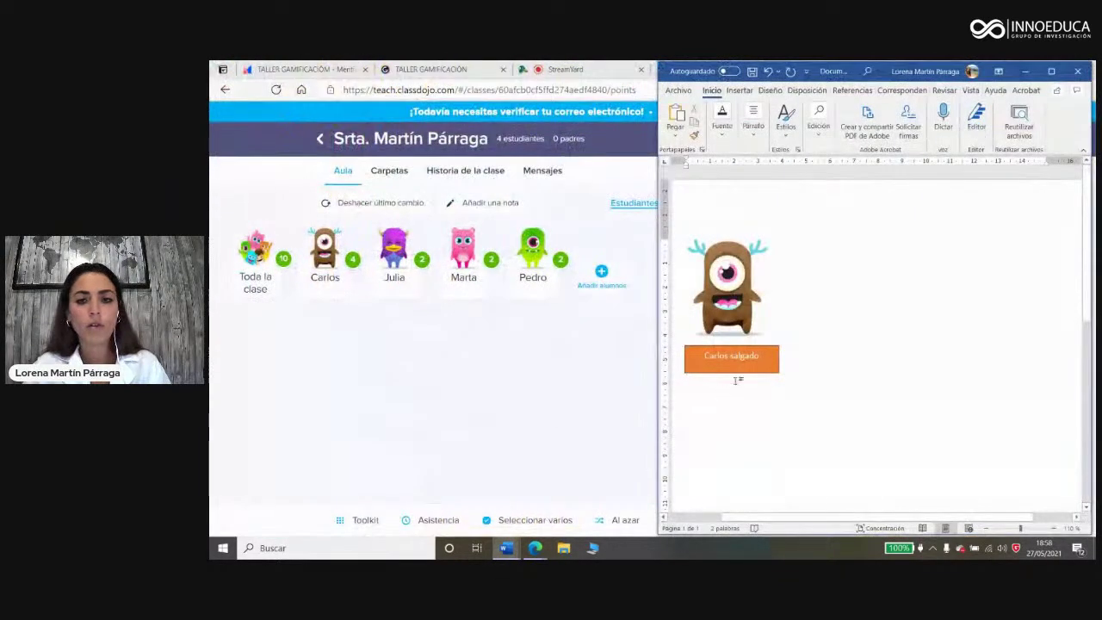
pyautogui.hotkey('ctrl', 'v')
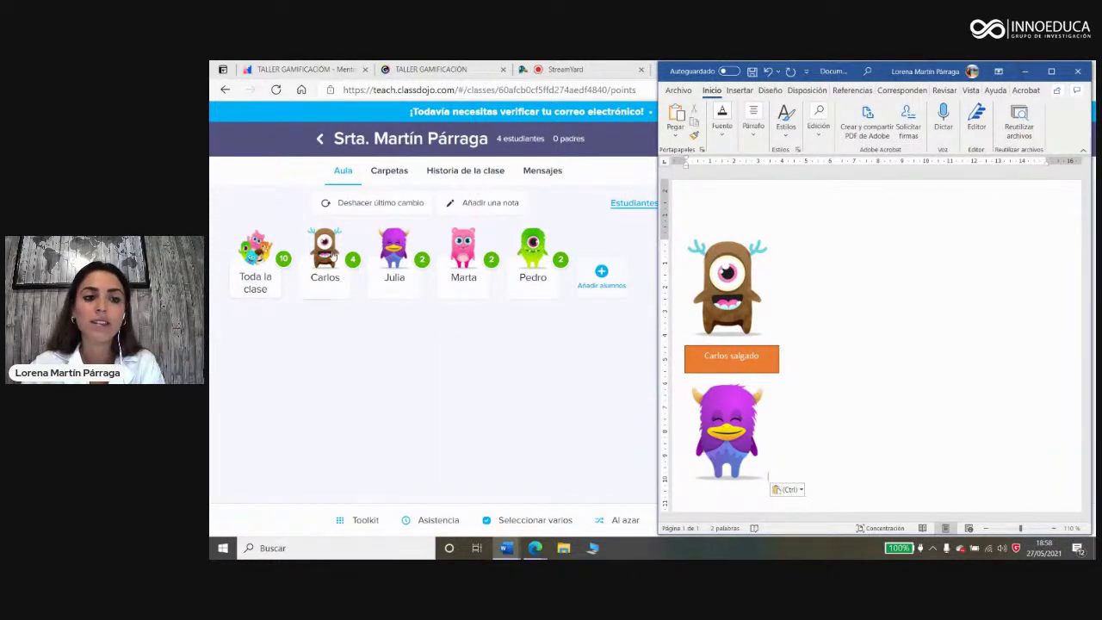
# Step: Maximize the browser, open the feedback window for 4 students, and bring Word back on the right
pyautogui.press('super+Up')
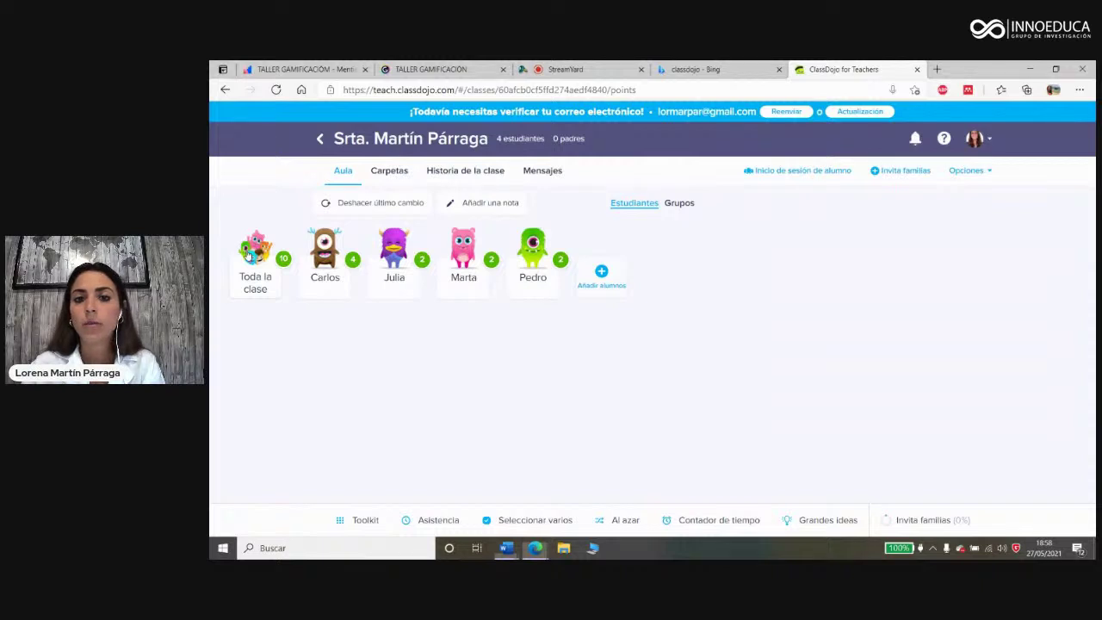
pyautogui.click(248, 251)
pyautogui.moveTo(506, 548)
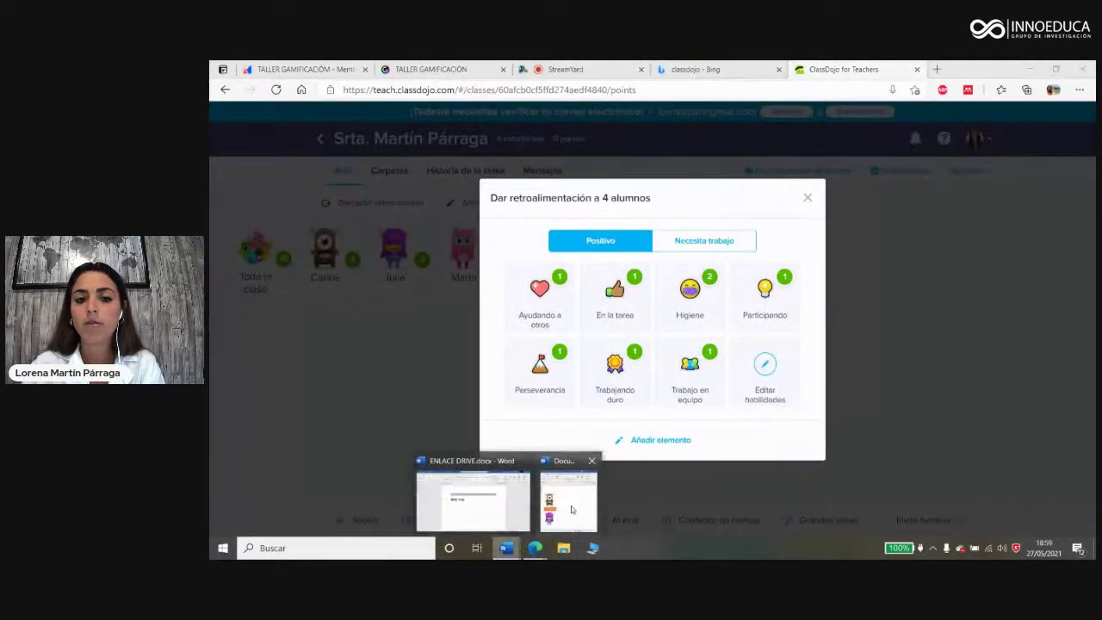
pyautogui.click(568, 492)
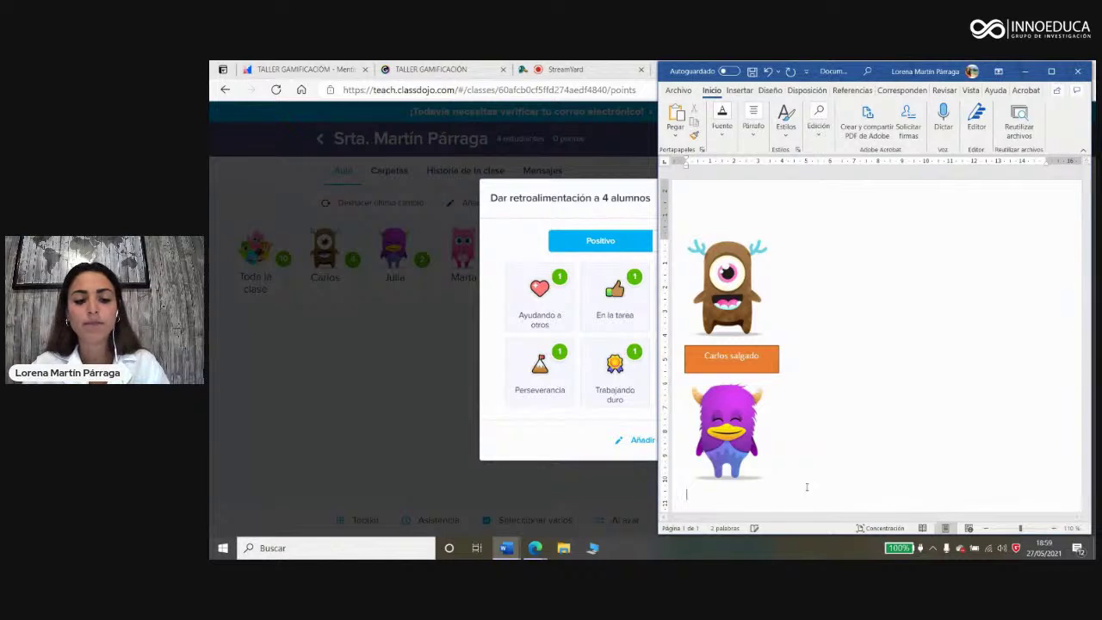